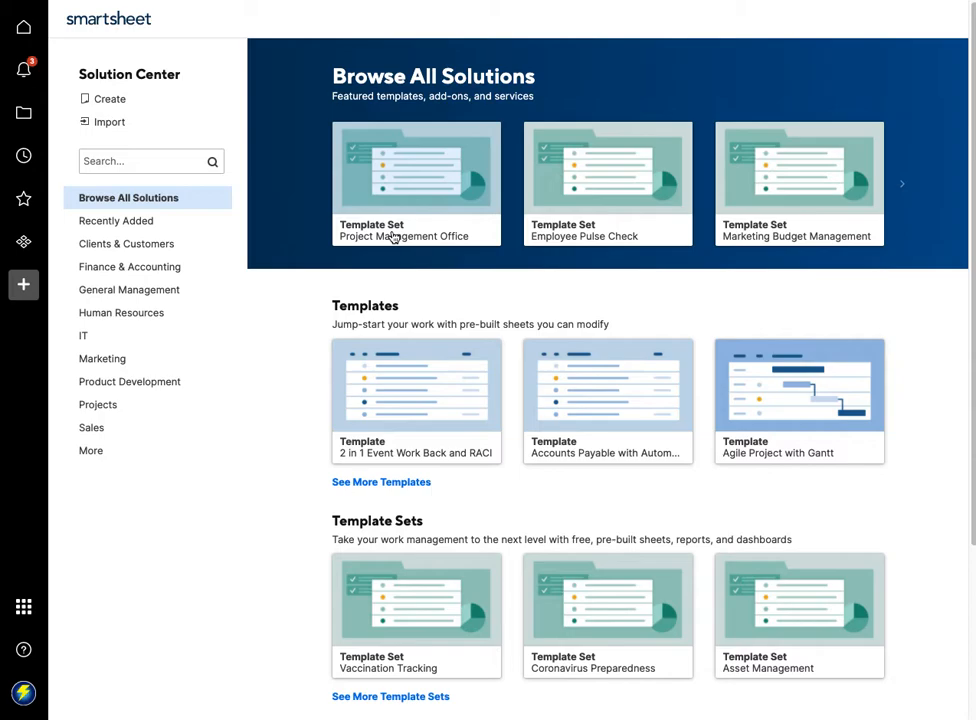
Open the details page of the Project Management Office template set and read through its setup guide.
{"action": "left_click", "coordinate": [399, 236]}
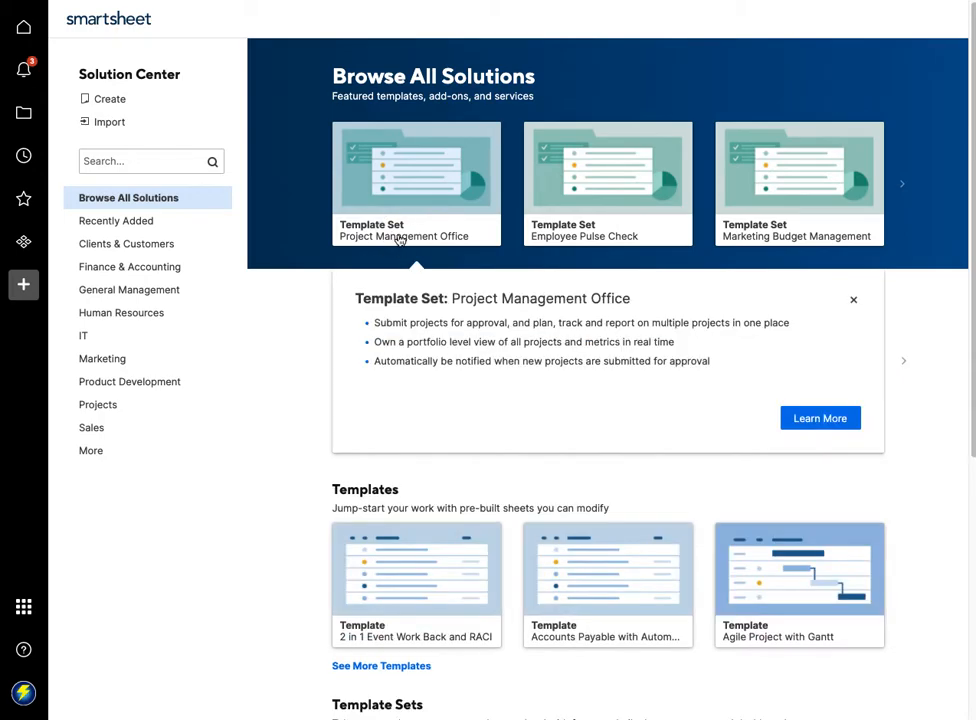
{"action": "left_click", "coordinate": [820, 417]}
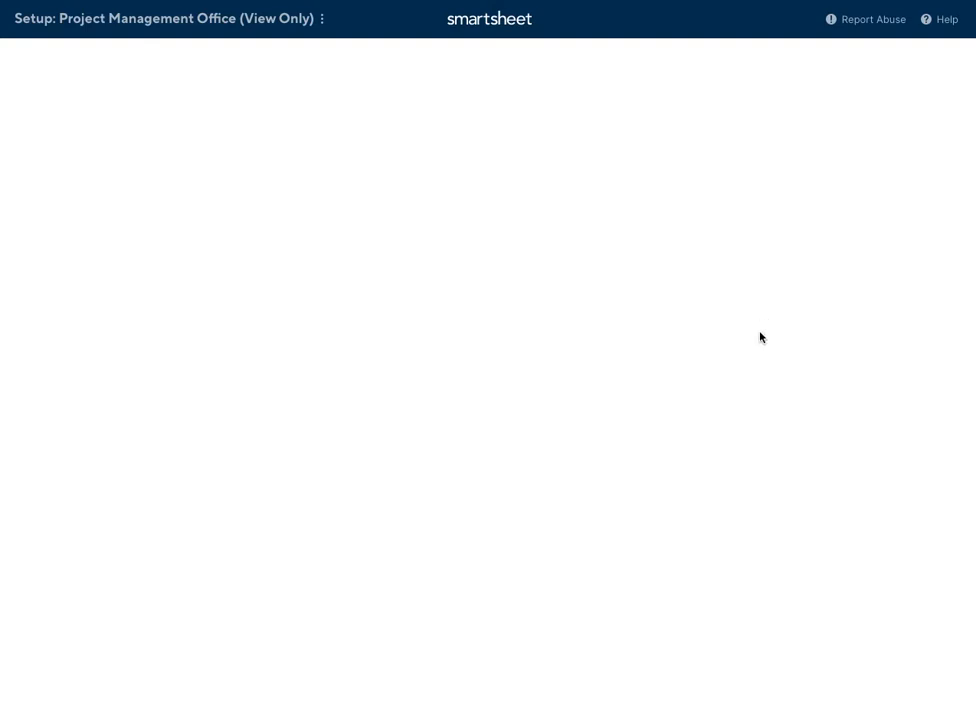
{"action": "scroll", "coordinate": [760, 337], "scroll_direction": "down", "scroll_amount": 10}
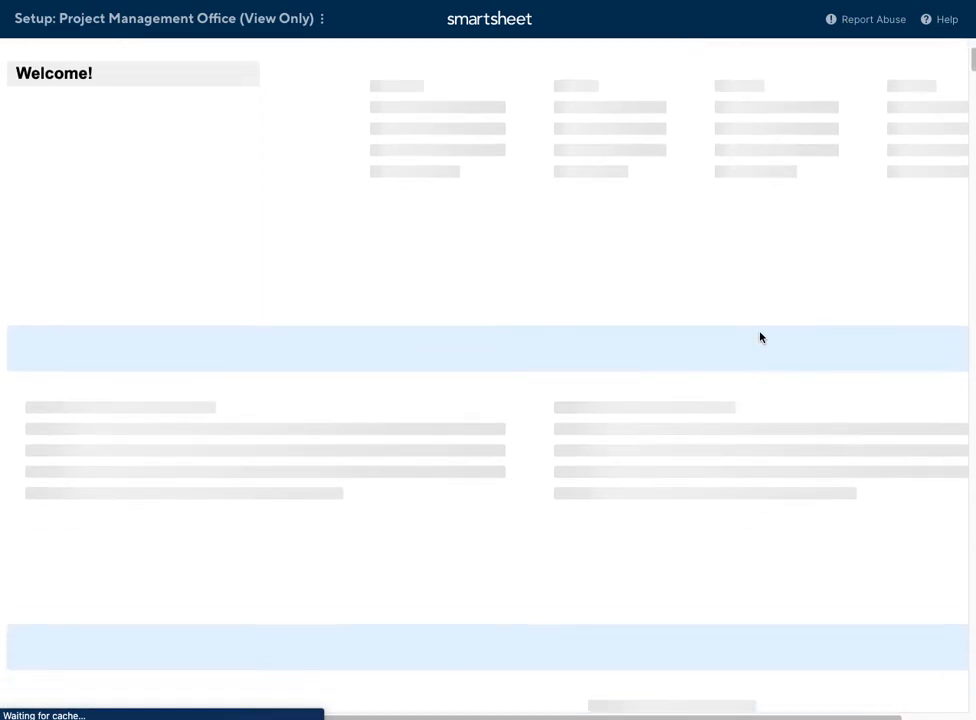
{"action": "scroll", "coordinate": [760, 337], "scroll_direction": "down", "scroll_amount": 7}
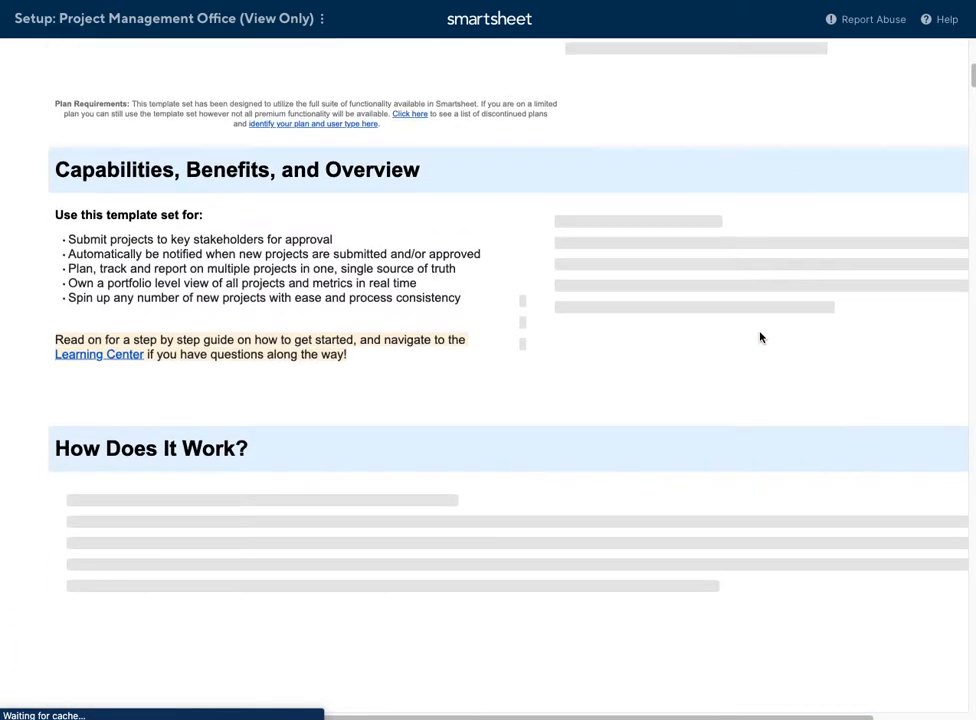
{"action": "scroll", "coordinate": [760, 337], "scroll_direction": "down", "scroll_amount": 6}
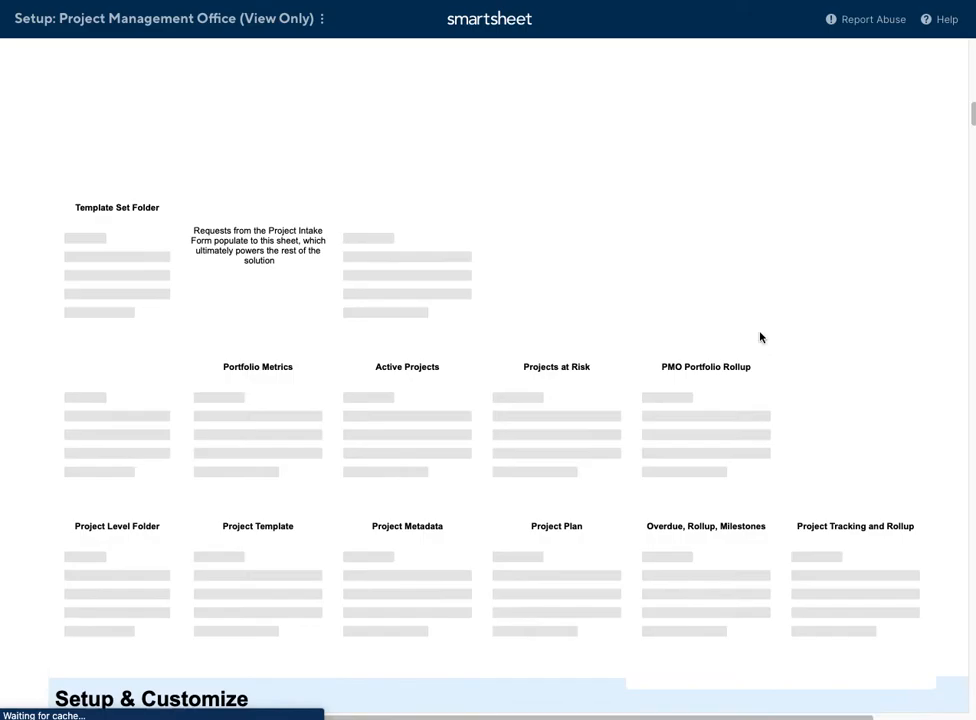
{"action": "scroll", "coordinate": [760, 337], "scroll_direction": "down", "scroll_amount": 4}
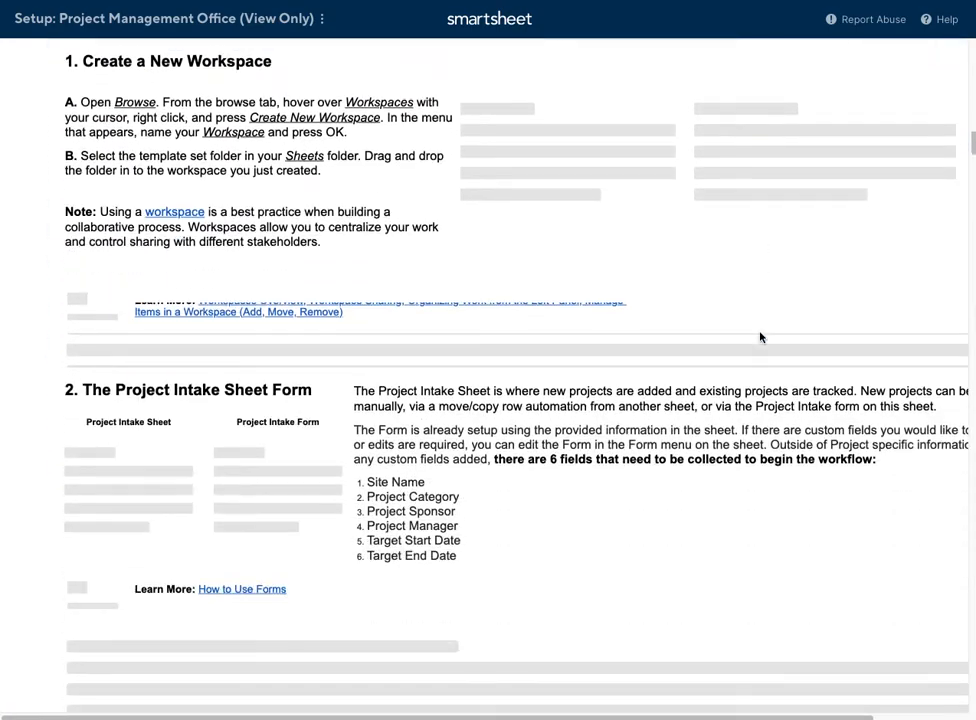
{"action": "scroll", "coordinate": [760, 337], "scroll_direction": "up", "scroll_amount": 10}
{"action": "scroll", "coordinate": [760, 337], "scroll_direction": "up", "scroll_amount": 10}
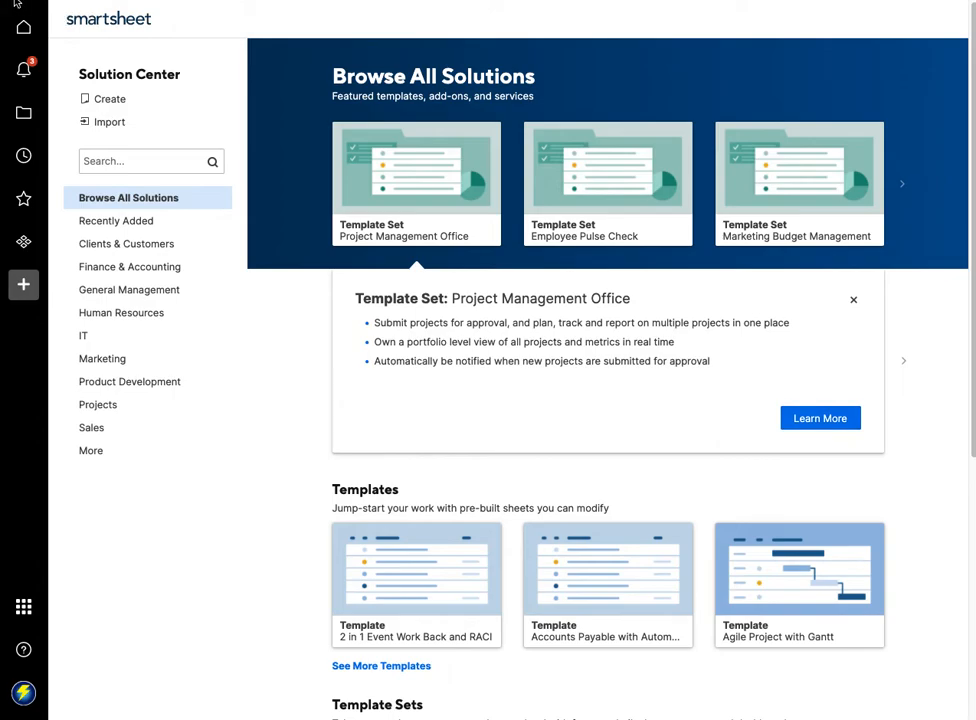
Open the Portfolio summary dashboard from the Portfolio folder of the Prodactive PMO (non SCC) workspace, widening the Name column.
{"action": "left_click", "coordinate": [22, 113]}
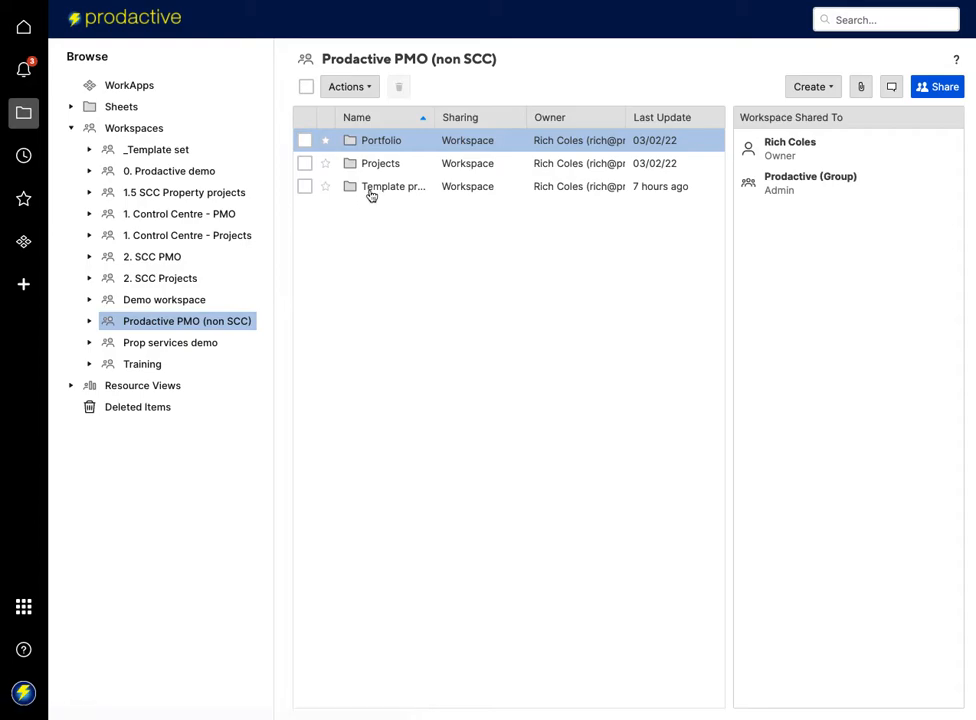
{"action": "left_click", "coordinate": [384, 145]}
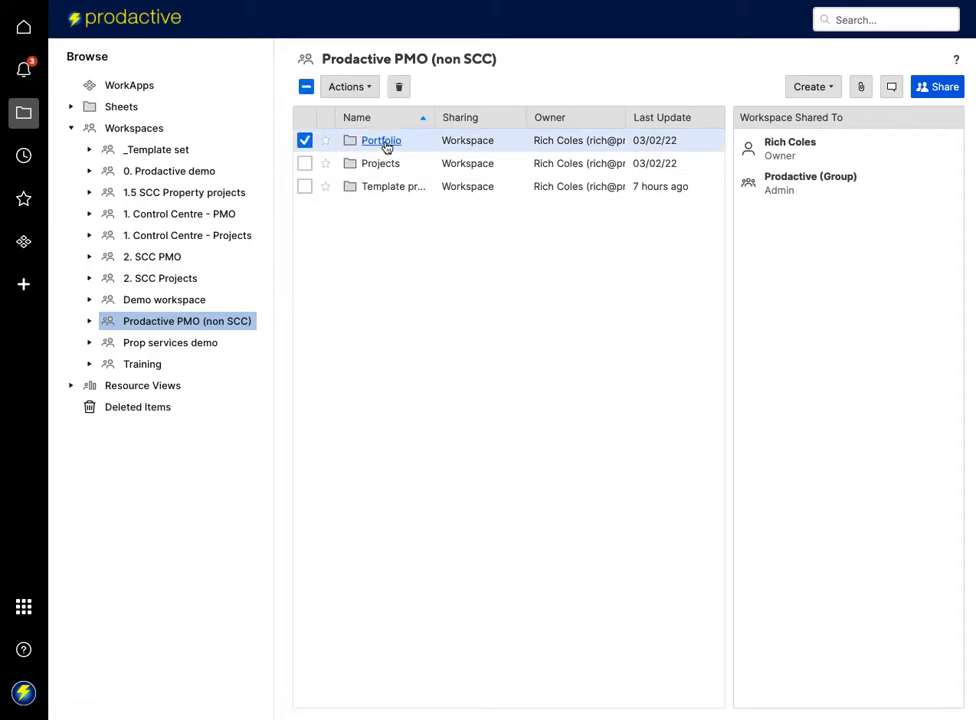
{"action": "left_click", "coordinate": [436, 138]}
{"action": "left_click_drag", "start_coordinate": [433, 116], "coordinate": [476, 117]}
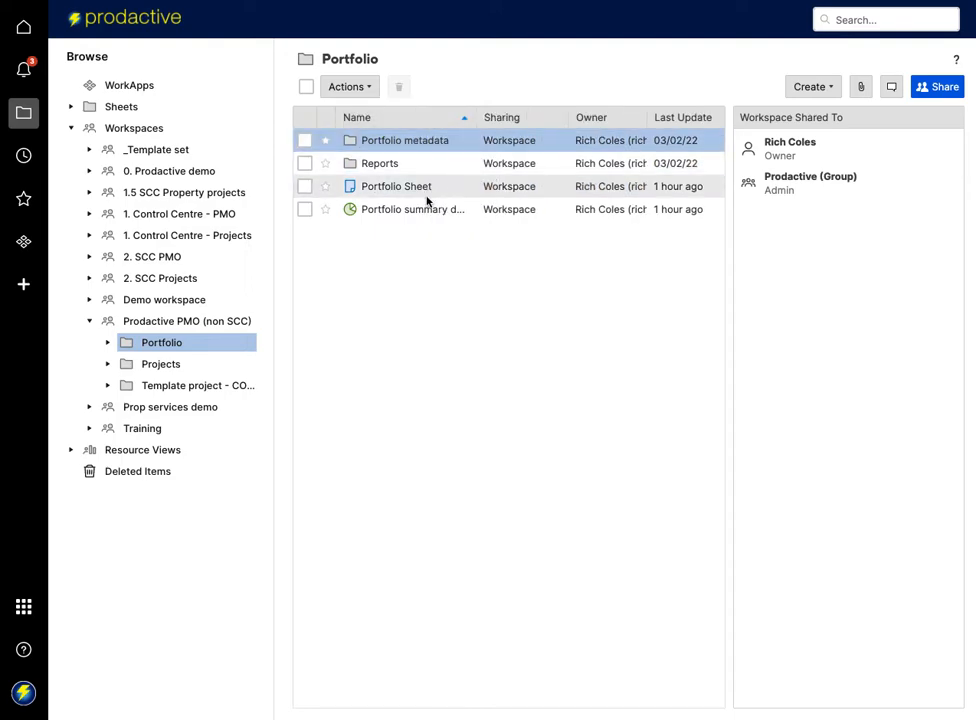
{"action": "left_click", "coordinate": [422, 218]}
{"action": "left_click", "coordinate": [422, 218]}
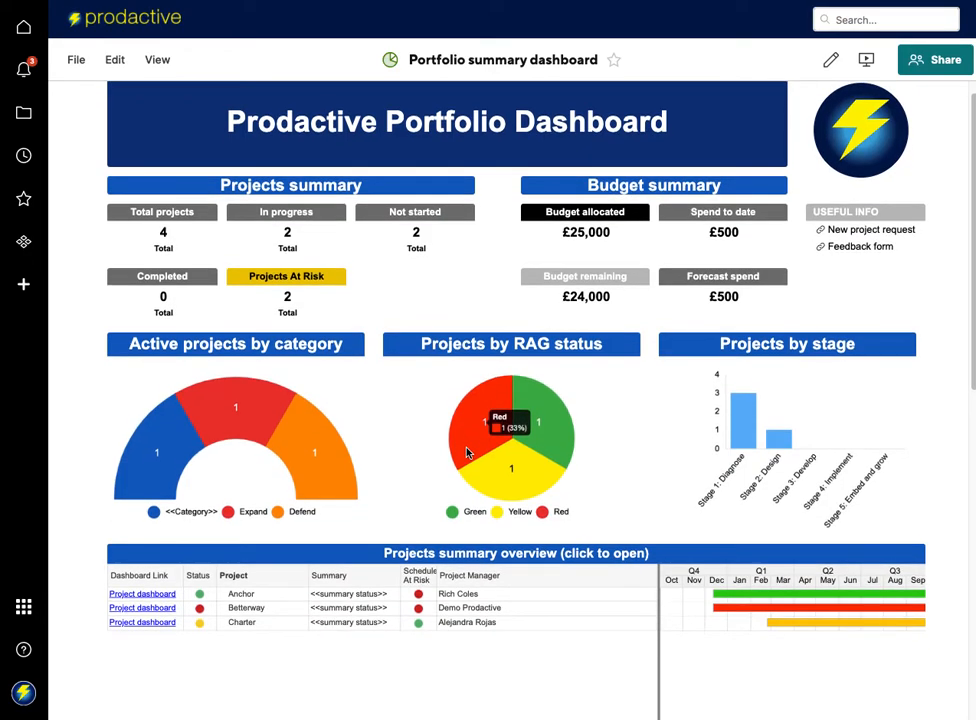
Examine the portfolio dashboard's charts, projects overview, budget report, key milestones, risks, issues and open change requests.
{"action": "scroll", "coordinate": [468, 453], "scroll_direction": "down", "scroll_amount": 3}
{"action": "scroll", "coordinate": [468, 453], "scroll_direction": "down", "scroll_amount": 4}
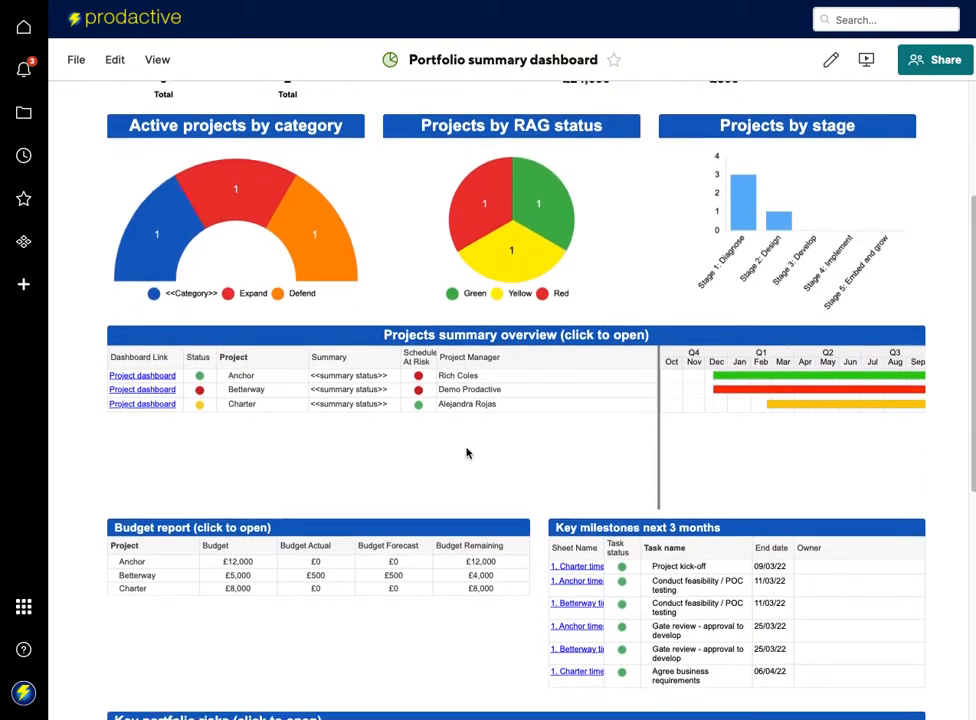
{"action": "scroll", "coordinate": [468, 453], "scroll_direction": "up", "scroll_amount": 7}
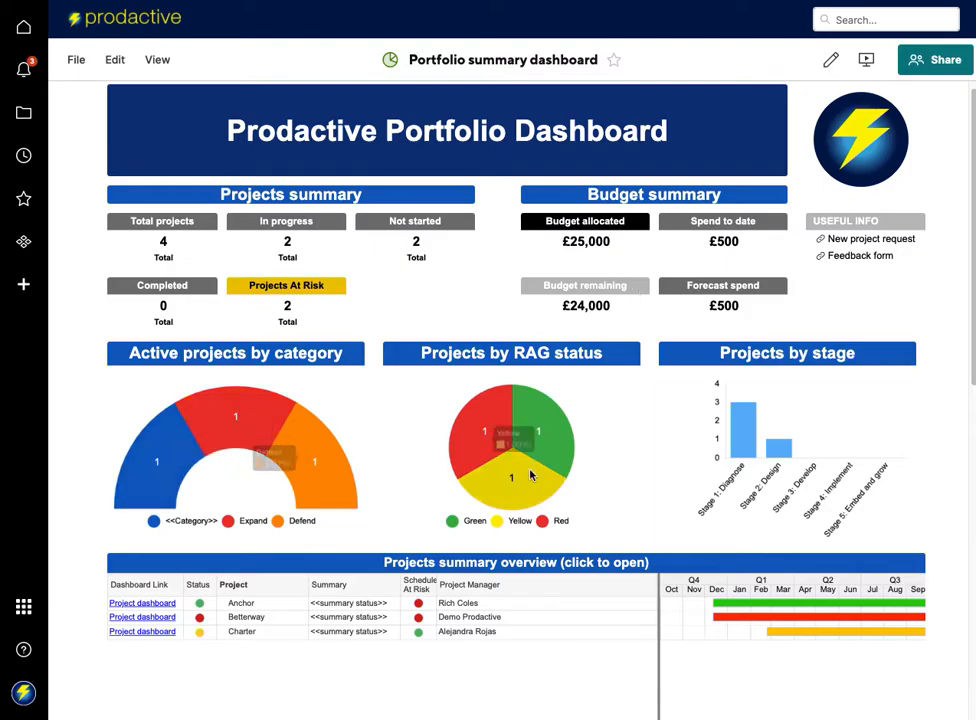
{"action": "scroll", "coordinate": [725, 484], "scroll_direction": "down", "scroll_amount": 2}
{"action": "scroll", "coordinate": [725, 484], "scroll_direction": "down", "scroll_amount": 3}
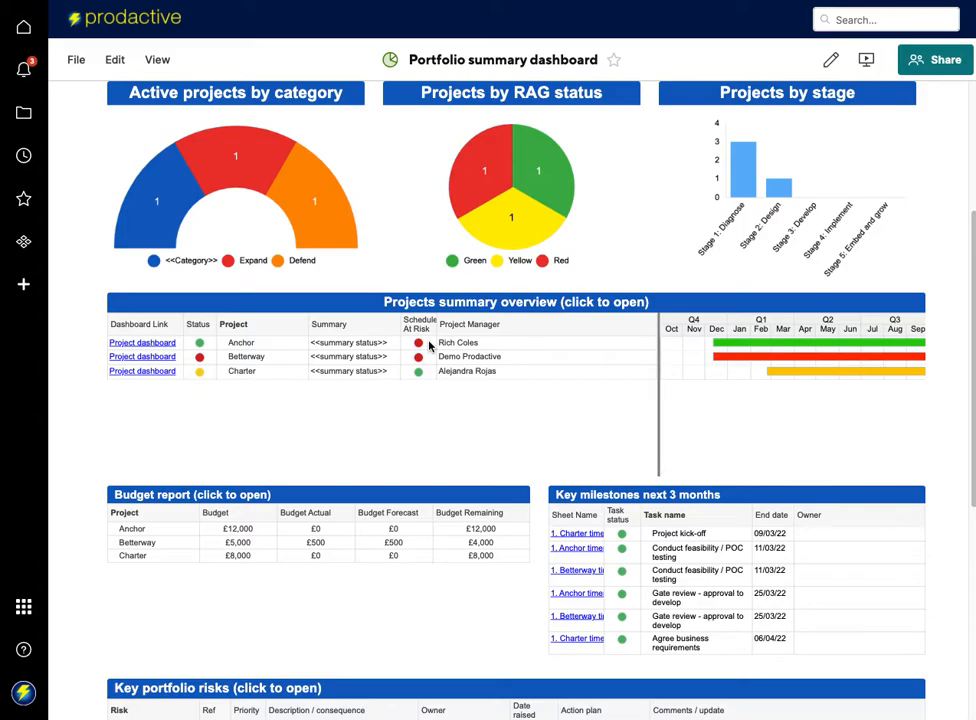
{"action": "scroll", "coordinate": [430, 345], "scroll_direction": "down", "scroll_amount": 2}
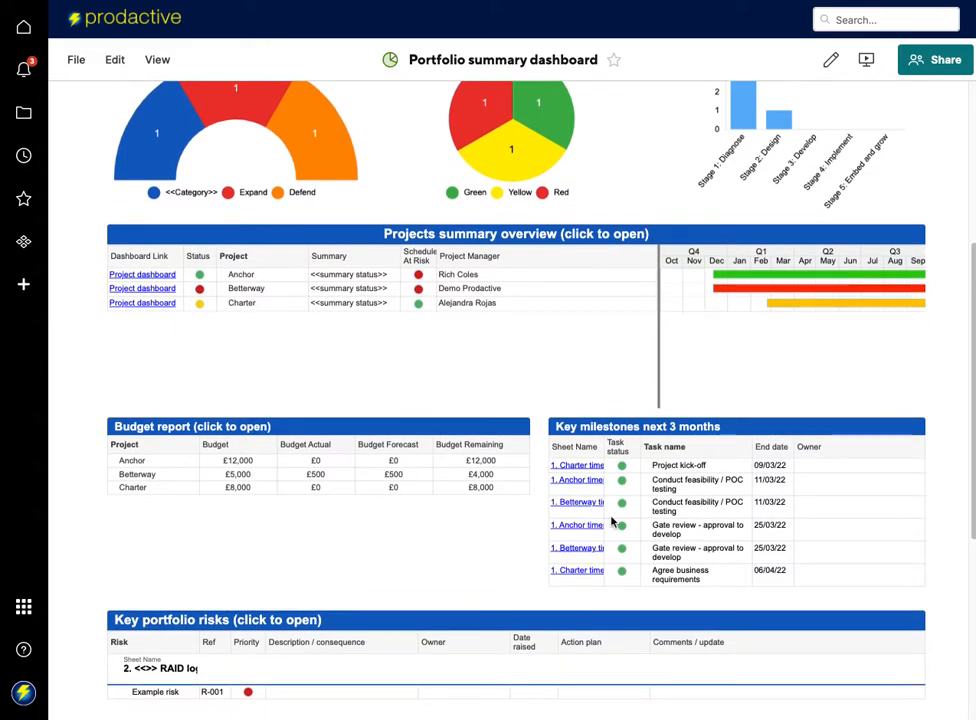
{"action": "scroll", "coordinate": [611, 520], "scroll_direction": "down", "scroll_amount": 1}
{"action": "scroll", "coordinate": [538, 569], "scroll_direction": "down", "scroll_amount": 6}
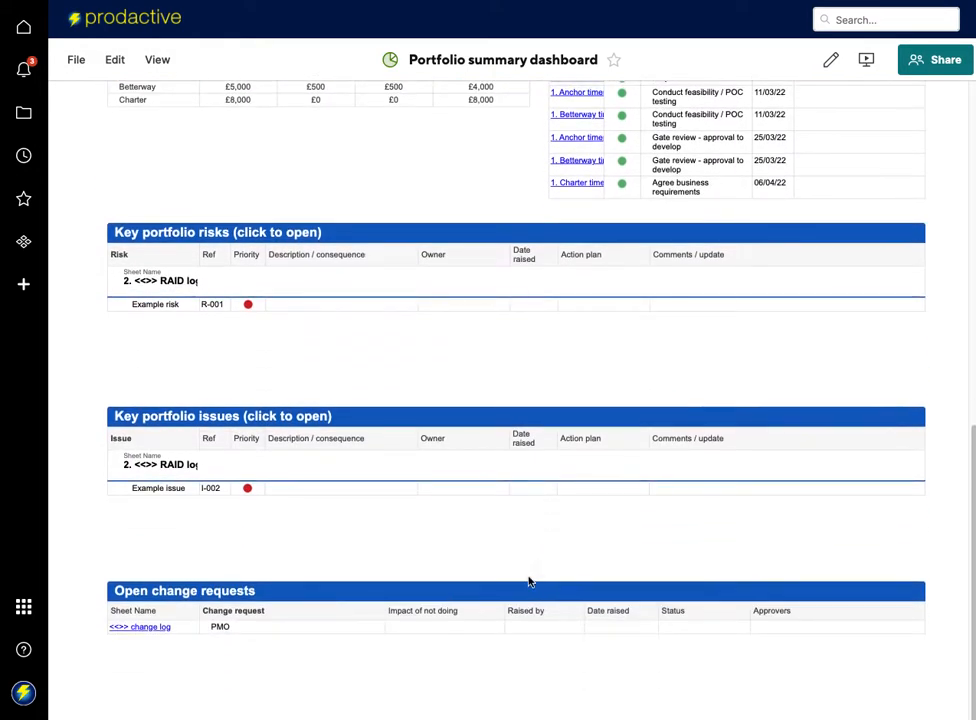
{"action": "scroll", "coordinate": [557, 583], "scroll_direction": "up", "scroll_amount": 12}
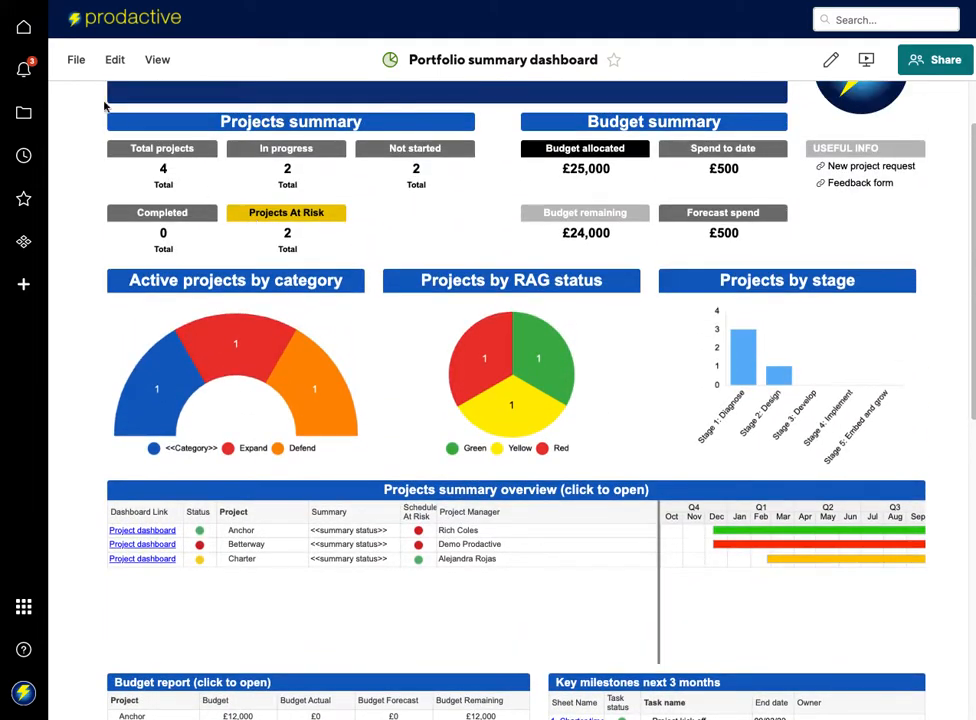
Switch to the Portfolio Sheet and examine its columns from Project ID through the budget and date fields.
{"action": "left_click", "coordinate": [23, 112]}
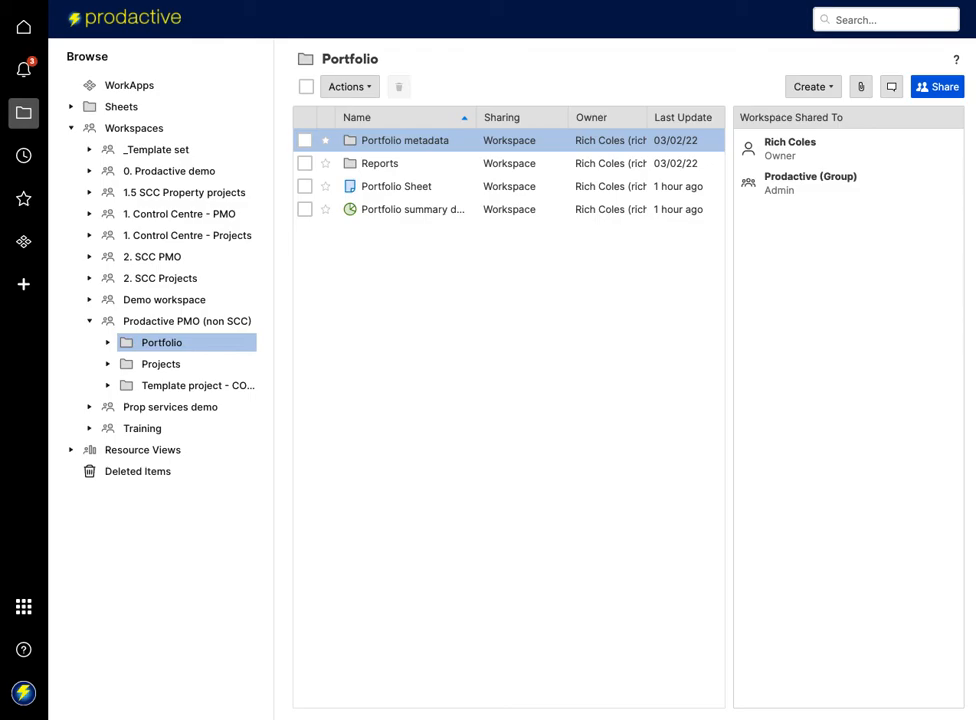
{"action": "key", "text": "ctrl+Tab"}
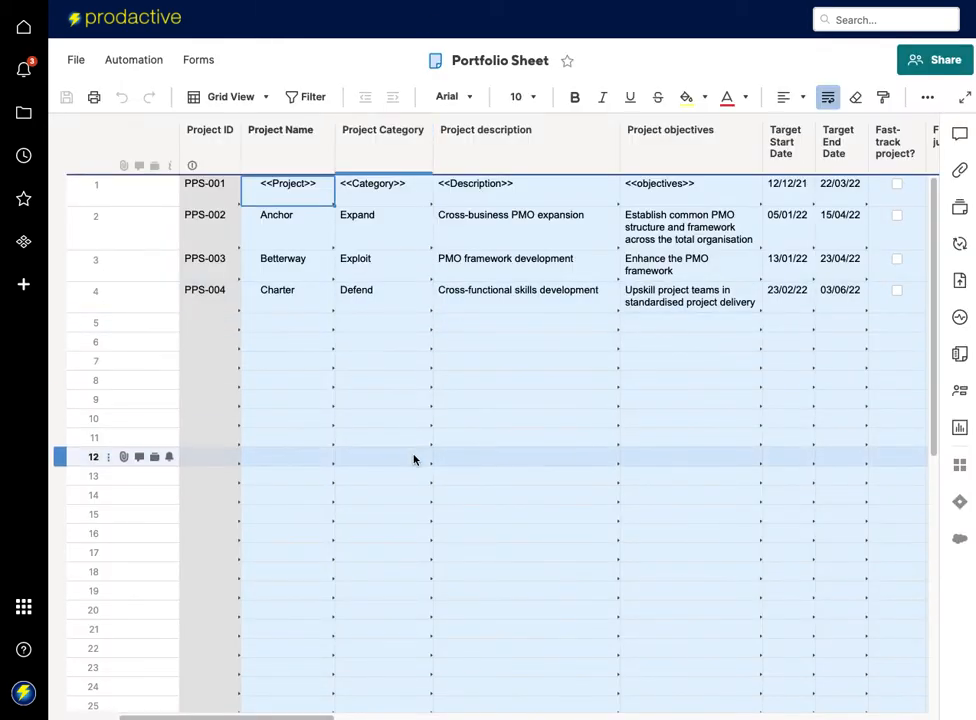
{"action": "scroll", "coordinate": [414, 459], "scroll_direction": "right", "scroll_amount": 6}
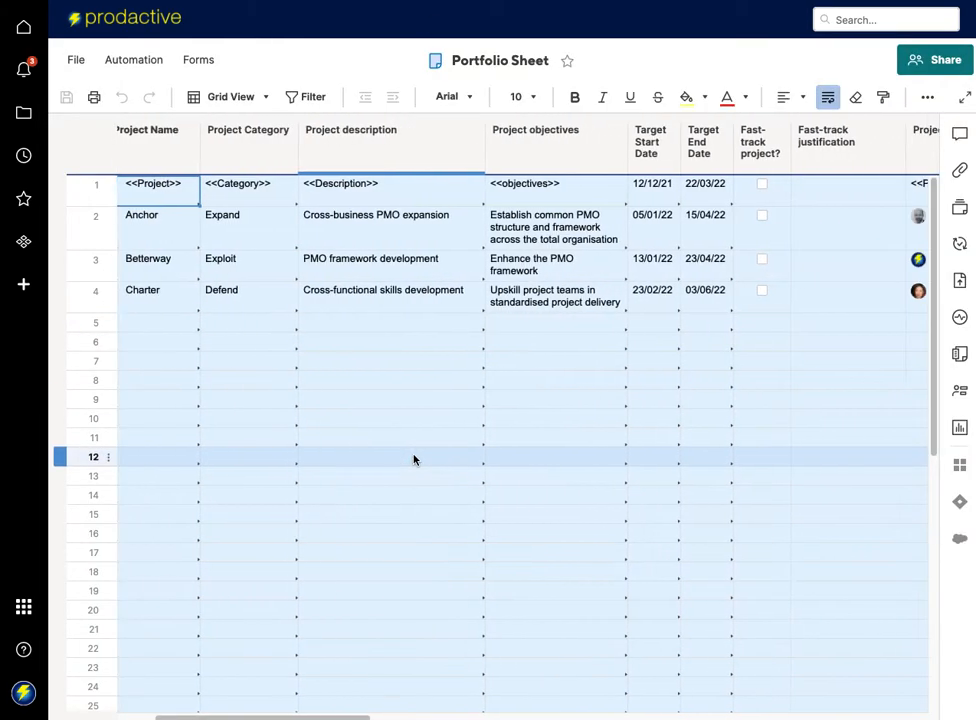
{"action": "scroll", "coordinate": [414, 459], "scroll_direction": "right", "scroll_amount": 8}
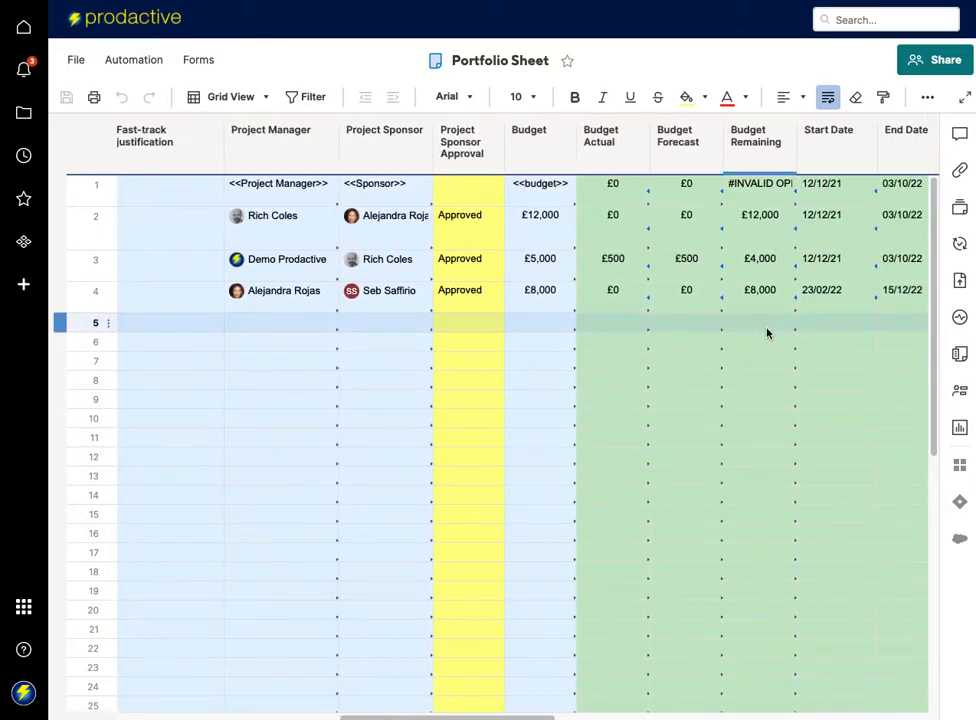
{"action": "scroll", "coordinate": [767, 333], "scroll_direction": "left", "scroll_amount": 8}
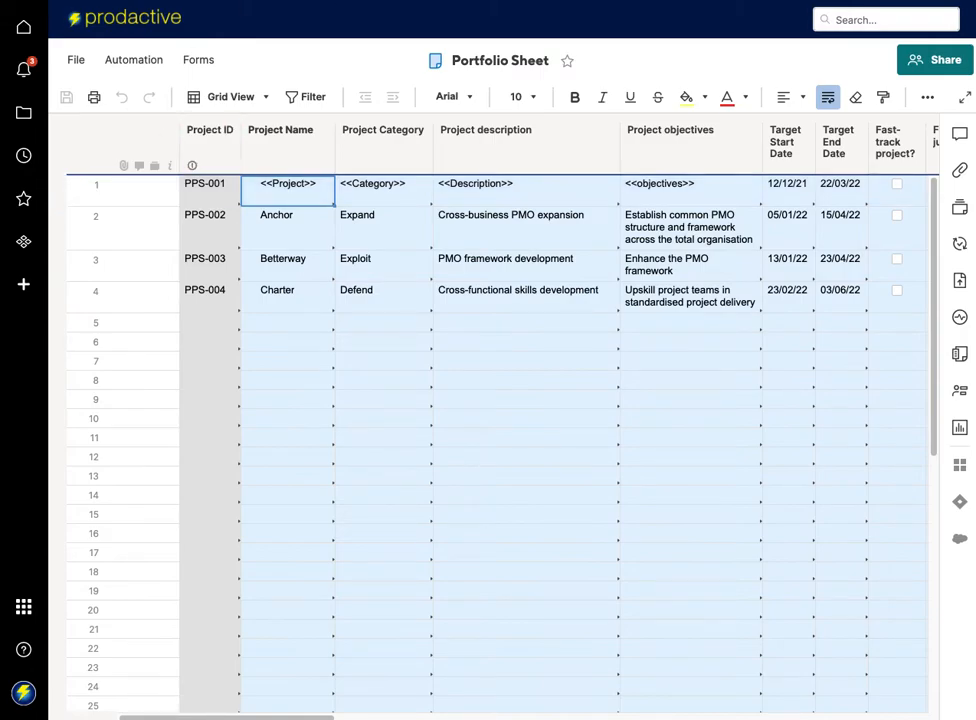
Return to the workspace browser and view the individual project folders inside the Projects folder.
{"action": "key", "text": "alt+Left"}
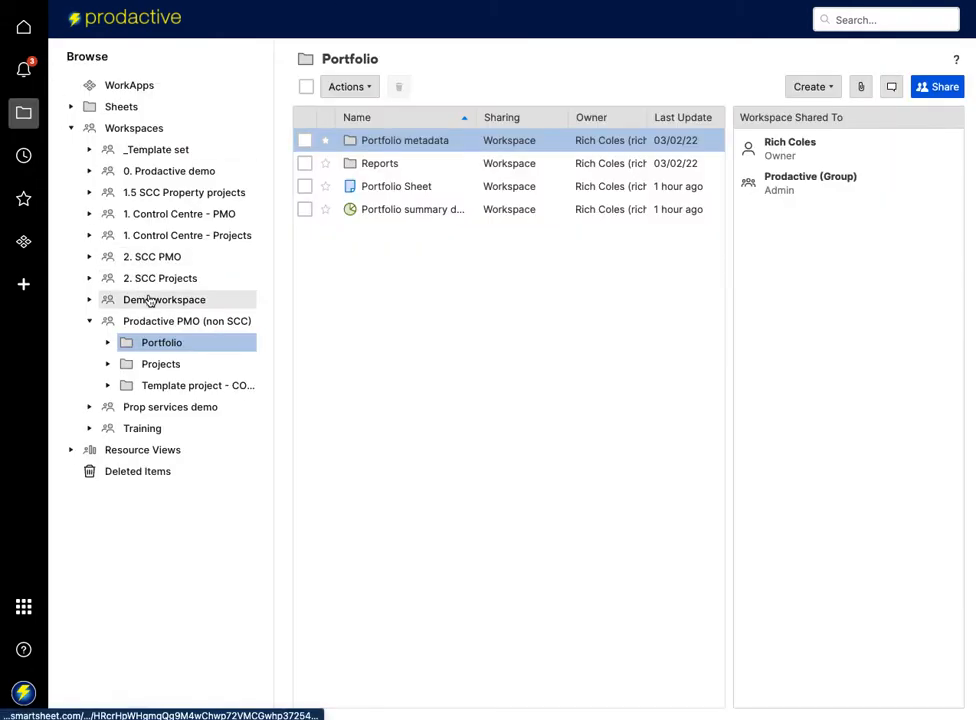
{"action": "left_click", "coordinate": [151, 366]}
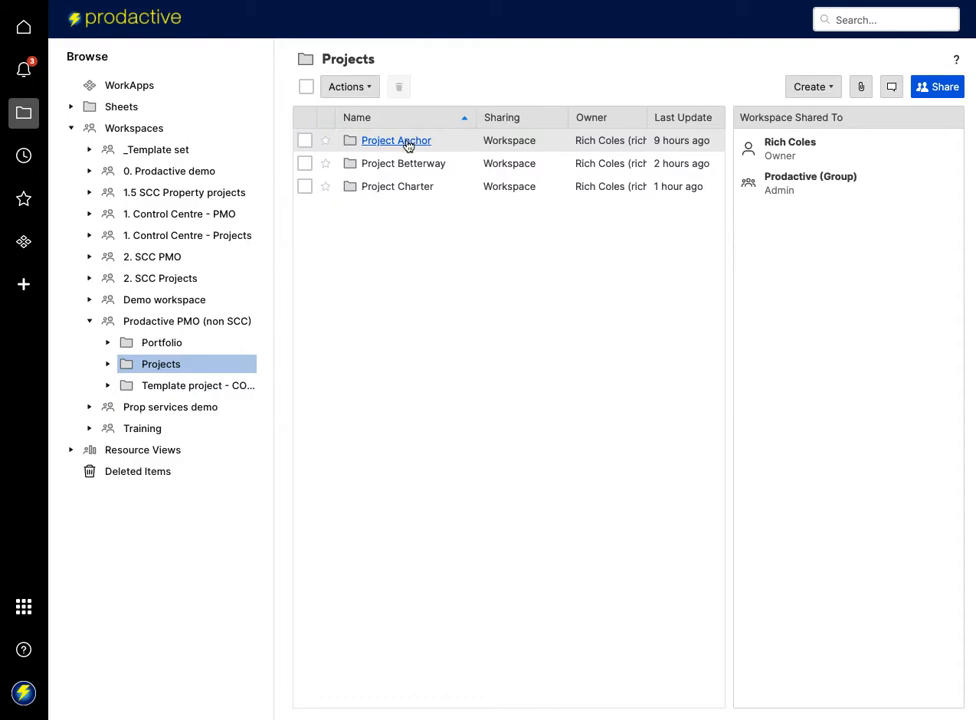
{"action": "left_click", "coordinate": [408, 145]}
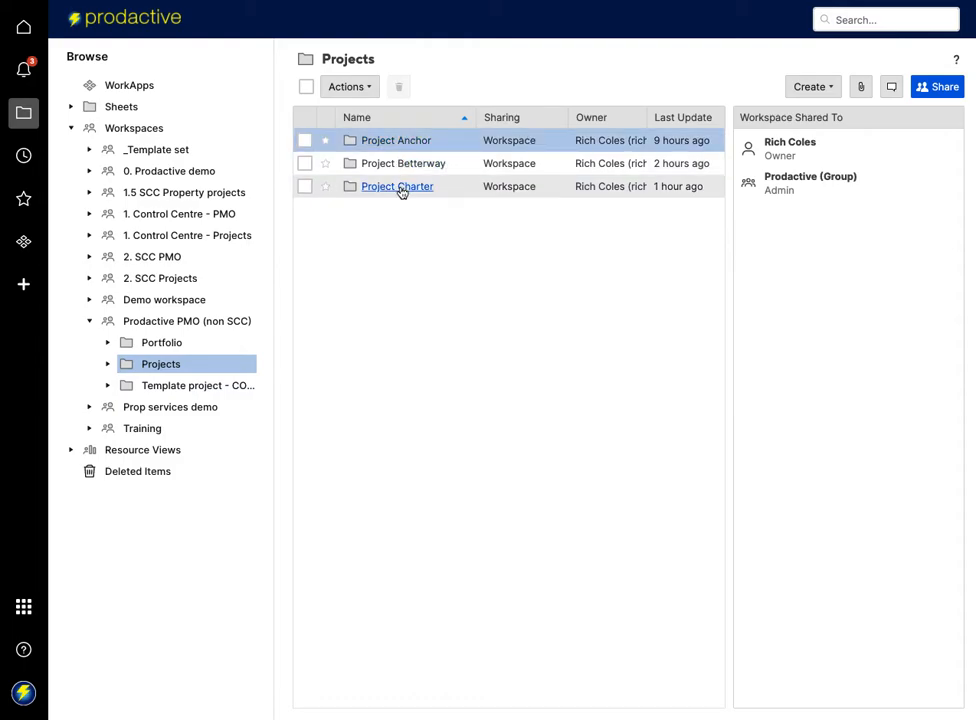
Open the Template project - COPY ME folder and view the sheets in its Budget subfolder.
{"action": "left_click", "coordinate": [186, 388]}
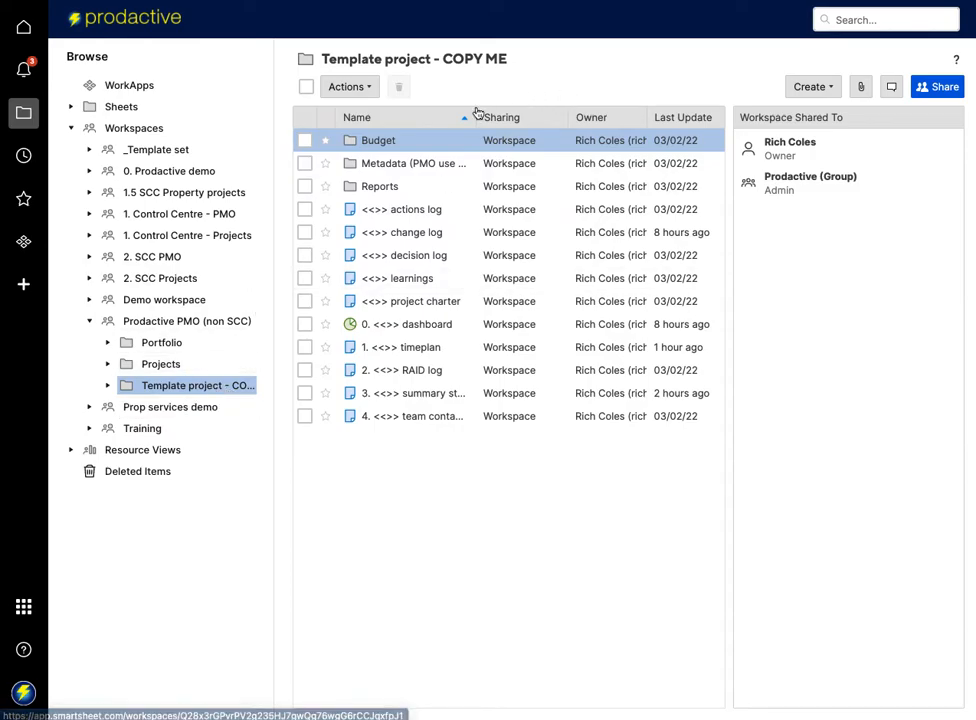
{"action": "double_click", "coordinate": [379, 142]}
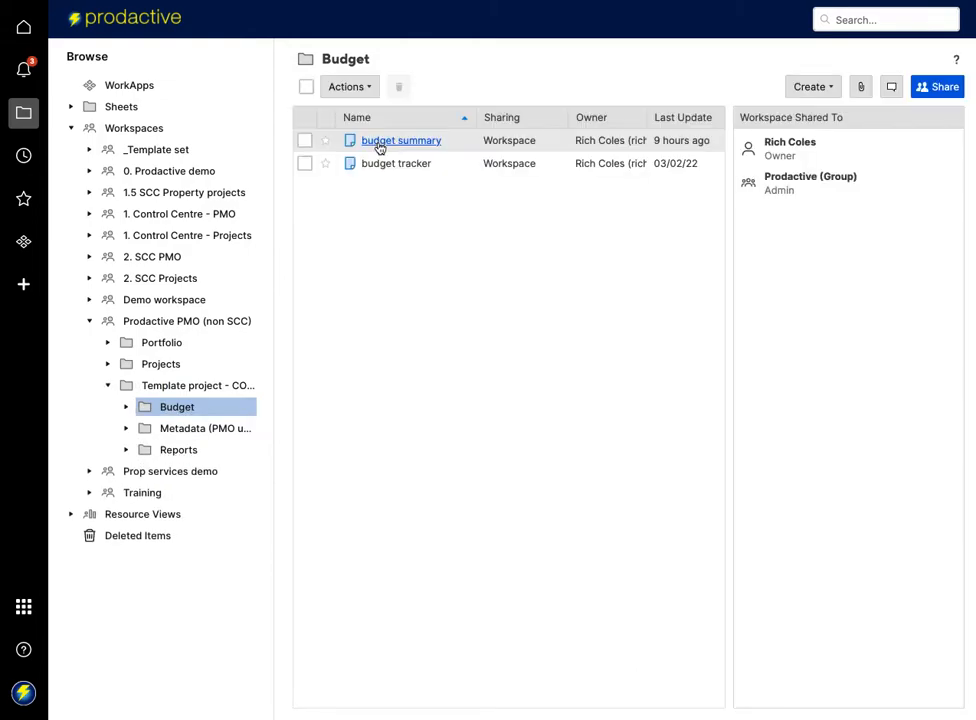
{"action": "left_click", "coordinate": [397, 146]}
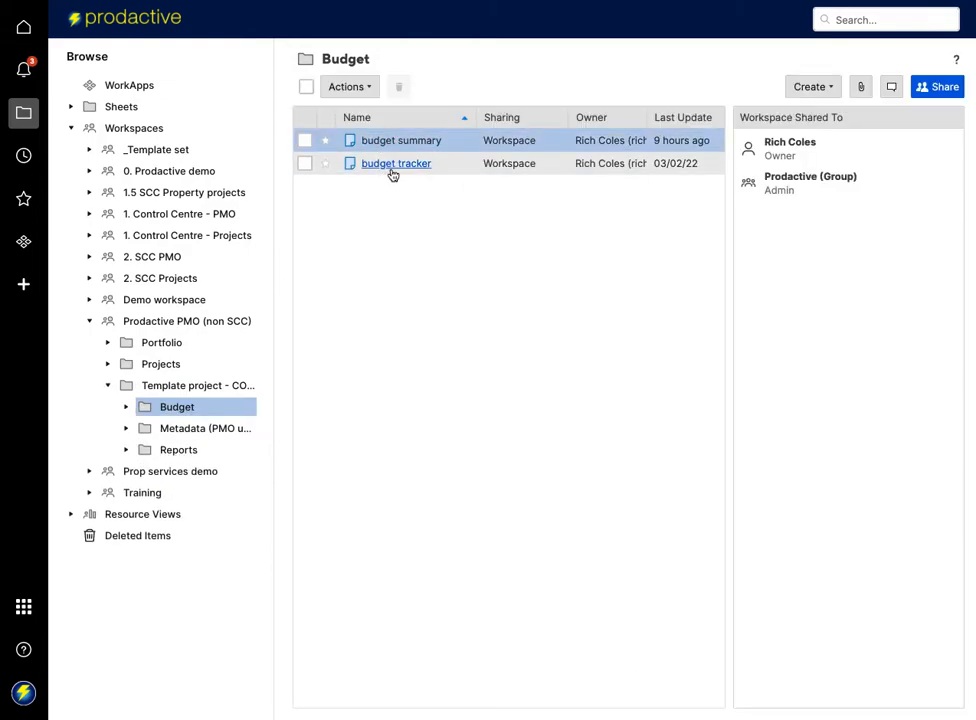
Open the "0. <<>> dashboard" from the template project folder and examine its status, budget, timings, timeline and task sections.
{"action": "left_click", "coordinate": [199, 396]}
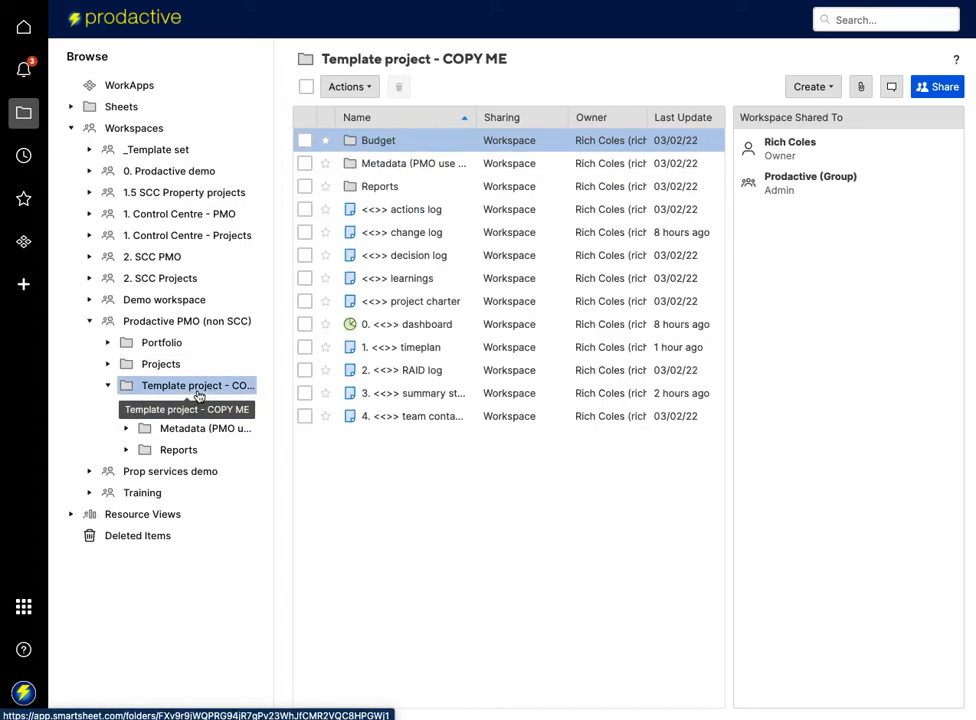
{"action": "left_click", "coordinate": [383, 330]}
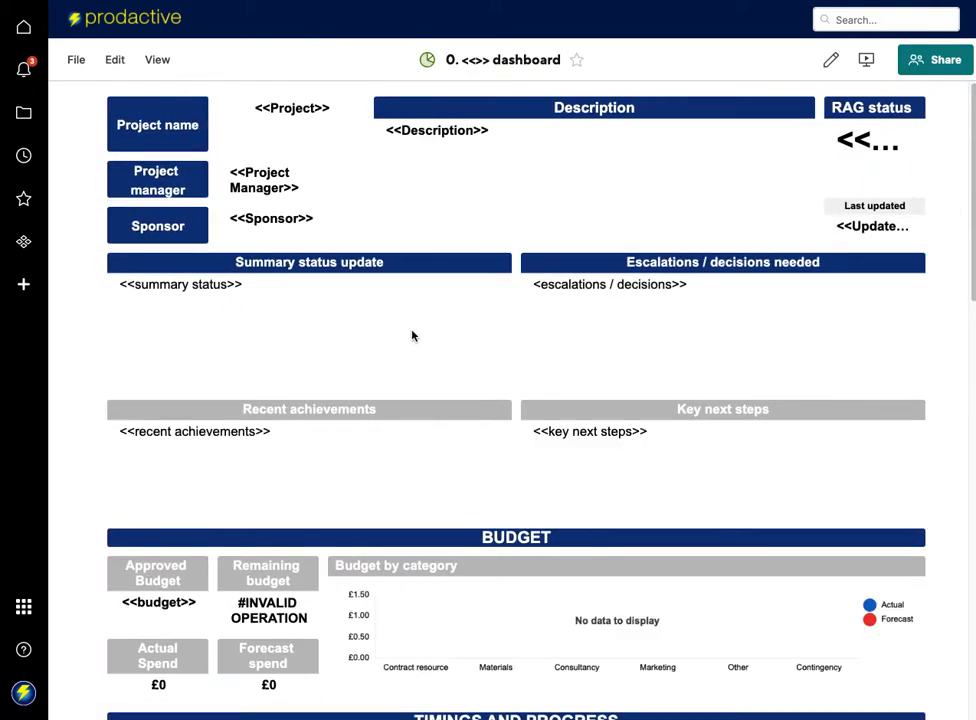
{"action": "scroll", "coordinate": [412, 336], "scroll_direction": "down", "scroll_amount": 2}
{"action": "scroll", "coordinate": [412, 336], "scroll_direction": "up", "scroll_amount": 1}
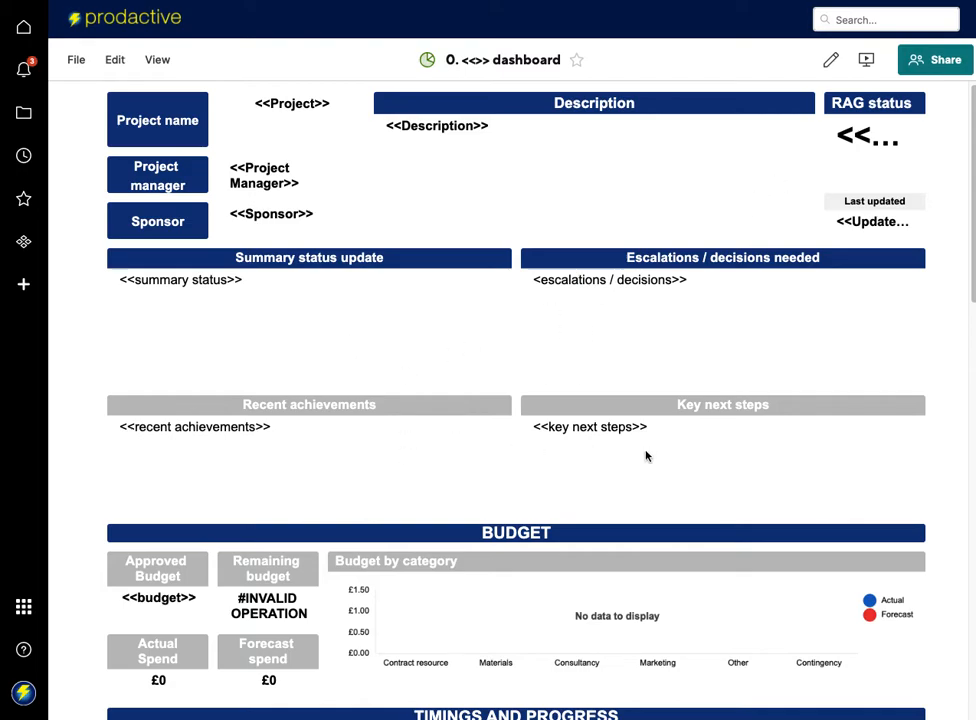
{"action": "scroll", "coordinate": [630, 470], "scroll_direction": "down", "scroll_amount": 3}
{"action": "scroll", "coordinate": [615, 457], "scroll_direction": "down", "scroll_amount": 1}
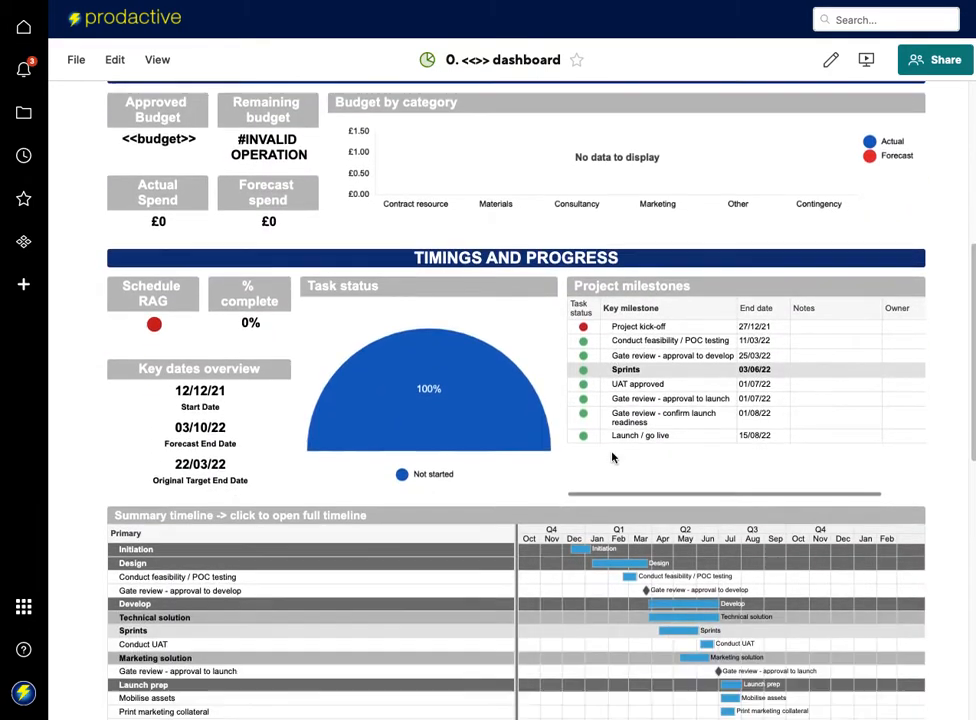
{"action": "scroll", "coordinate": [613, 457], "scroll_direction": "down", "scroll_amount": 3}
{"action": "scroll", "coordinate": [614, 460], "scroll_direction": "down", "scroll_amount": 1}
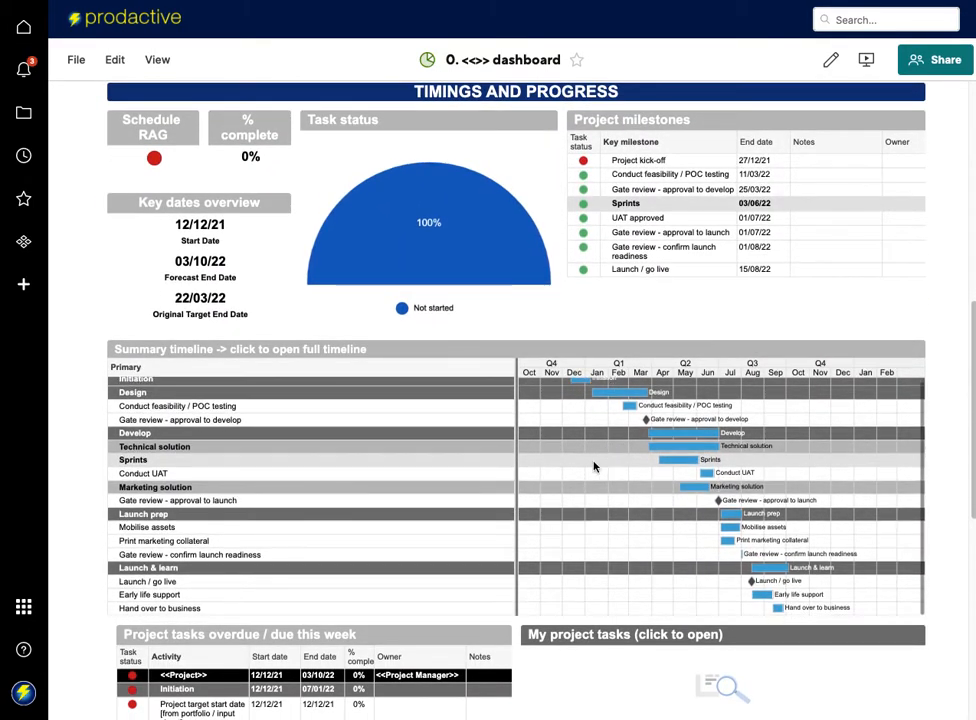
{"action": "scroll", "coordinate": [594, 466], "scroll_direction": "down", "scroll_amount": 7}
{"action": "scroll", "coordinate": [514, 348], "scroll_direction": "down", "scroll_amount": 3}
{"action": "scroll", "coordinate": [514, 348], "scroll_direction": "up", "scroll_amount": 20}
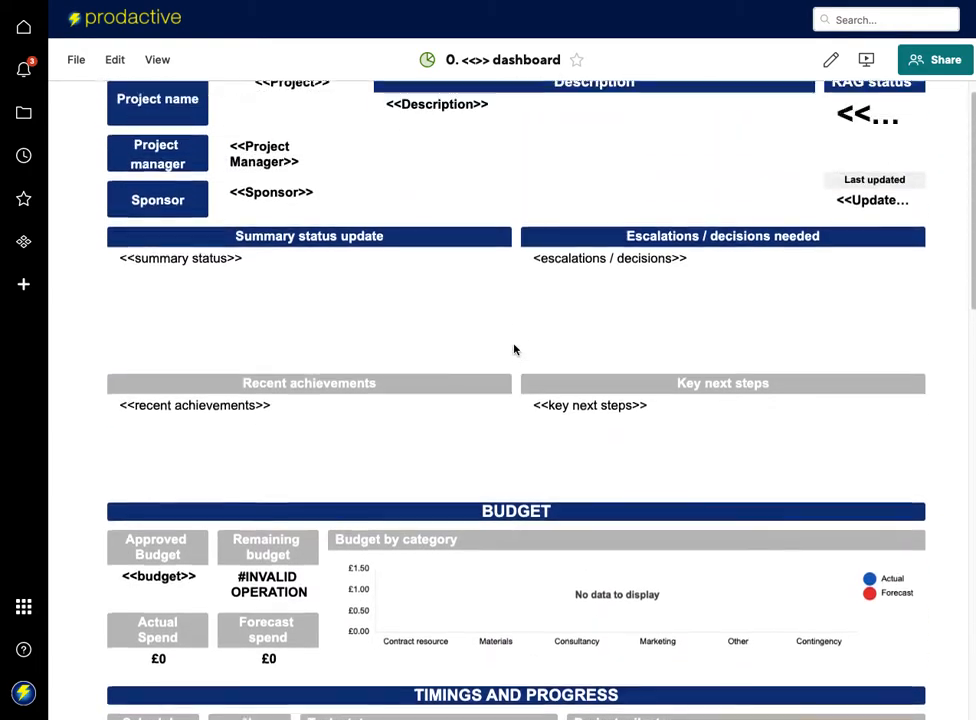
{"action": "scroll", "coordinate": [514, 348], "scroll_direction": "up", "scroll_amount": 1}
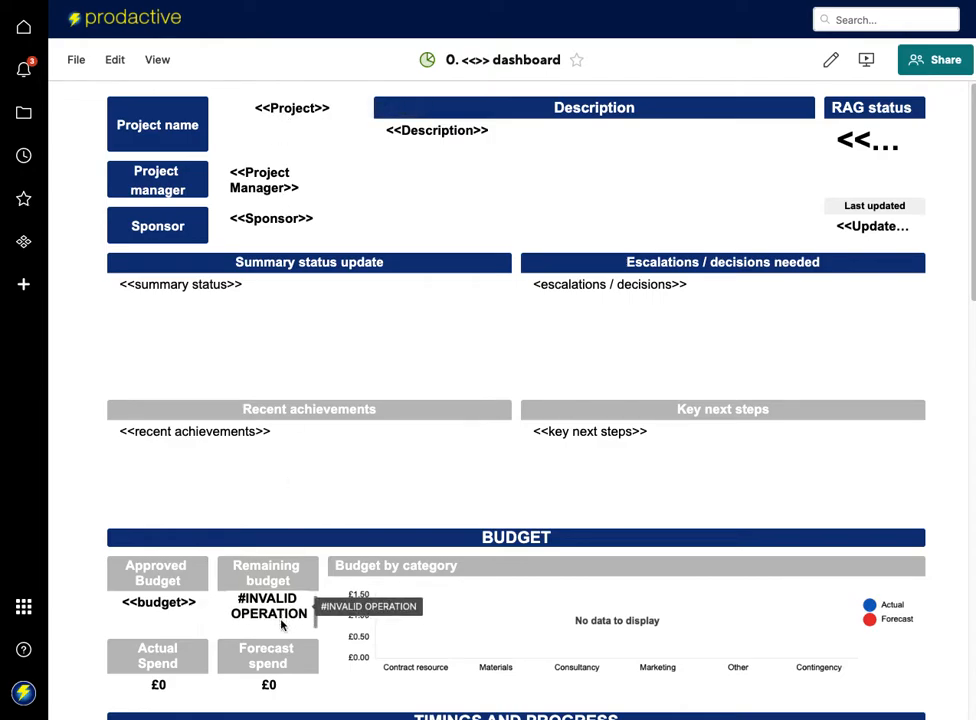
Review the template dashboard once more, then view the "<<>> actions log" sheet and return to the template project folder.
{"action": "scroll", "coordinate": [281, 625], "scroll_direction": "down", "scroll_amount": 3}
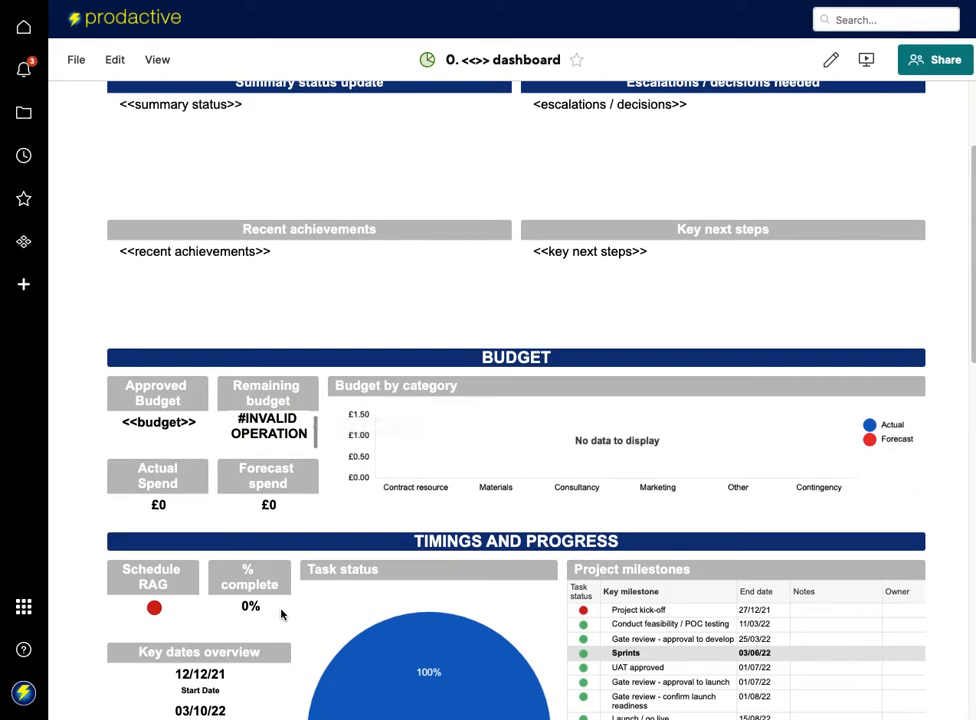
{"action": "scroll", "coordinate": [281, 615], "scroll_direction": "up", "scroll_amount": 3}
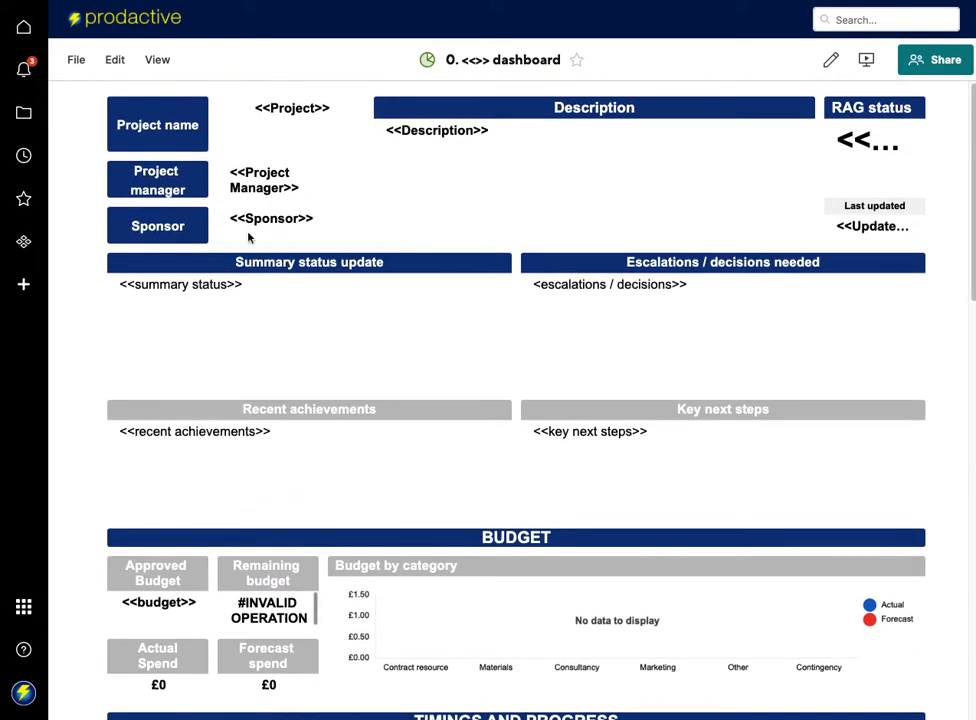
{"action": "left_click", "coordinate": [17, 2]}
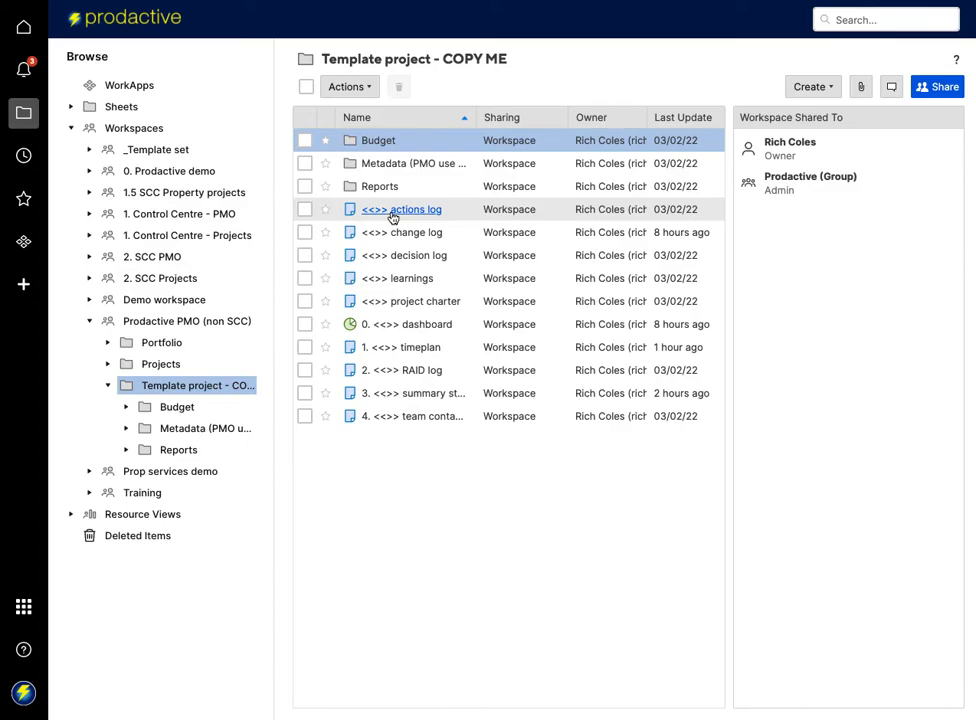
{"action": "left_click", "coordinate": [393, 212]}
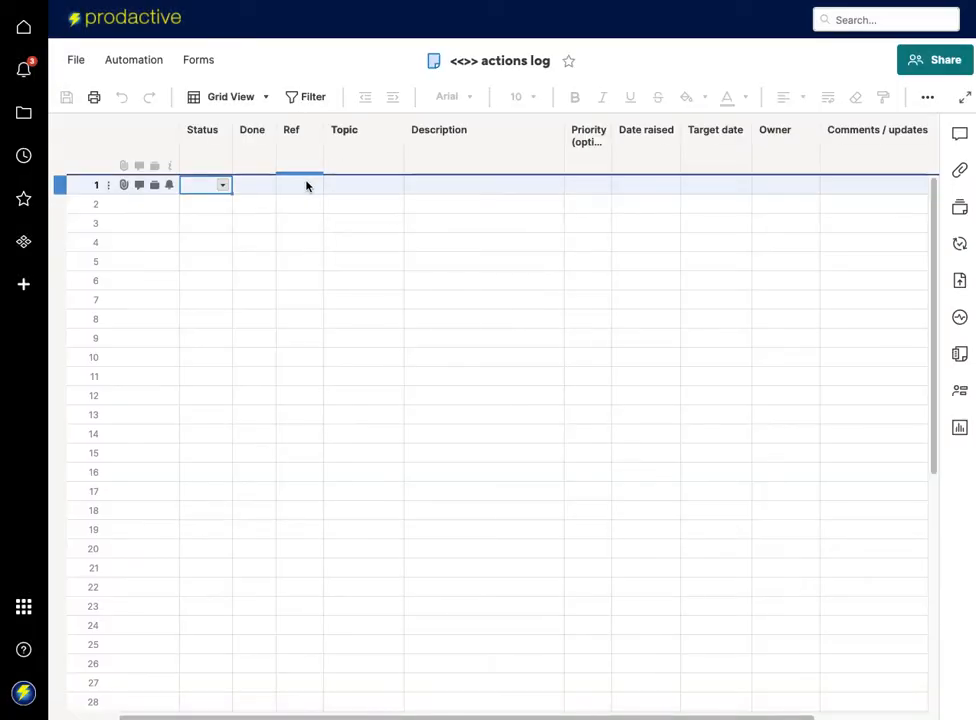
{"action": "left_click", "coordinate": [24, 1]}
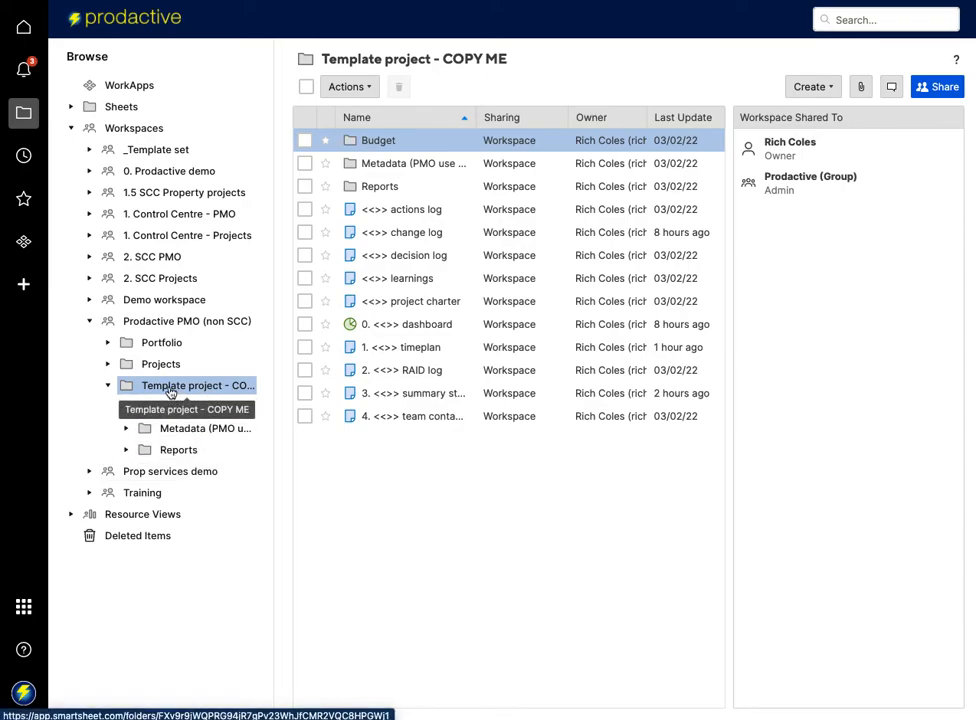
Start saving the Template project - COPY ME folder as a new folder named "Project Deltadrive".
{"action": "right_click", "coordinate": [170, 392]}
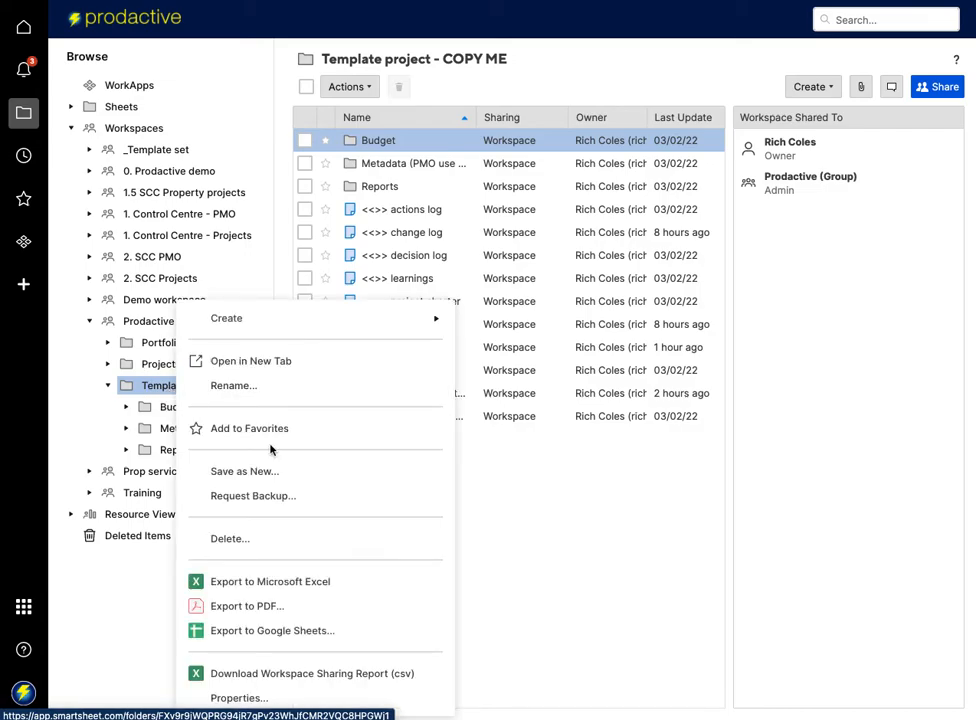
{"action": "left_click", "coordinate": [259, 474]}
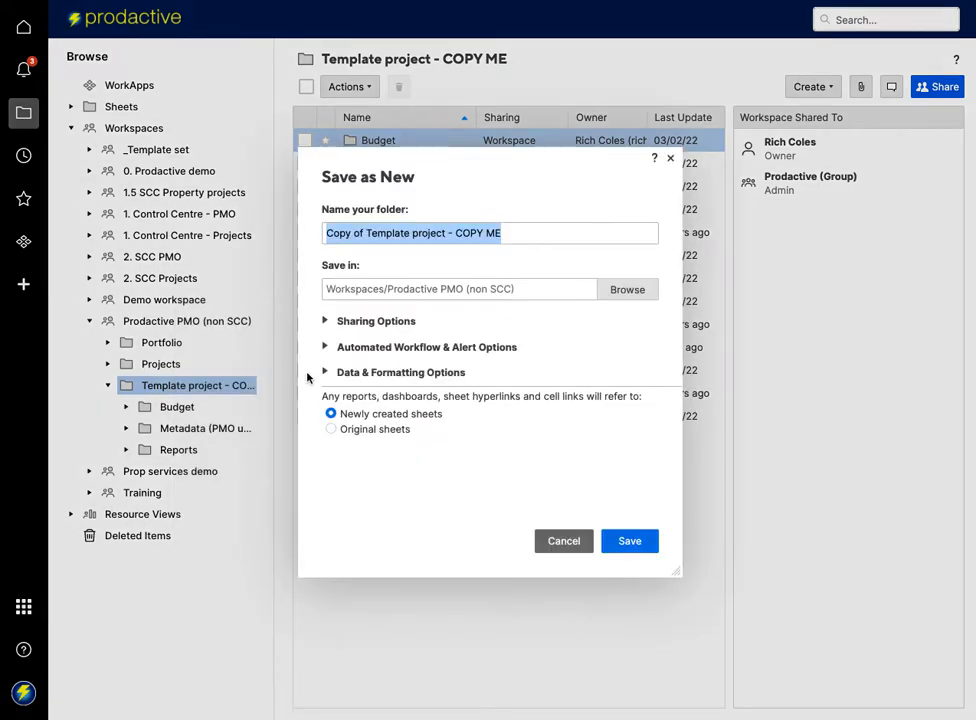
{"action": "left_click", "coordinate": [512, 234]}
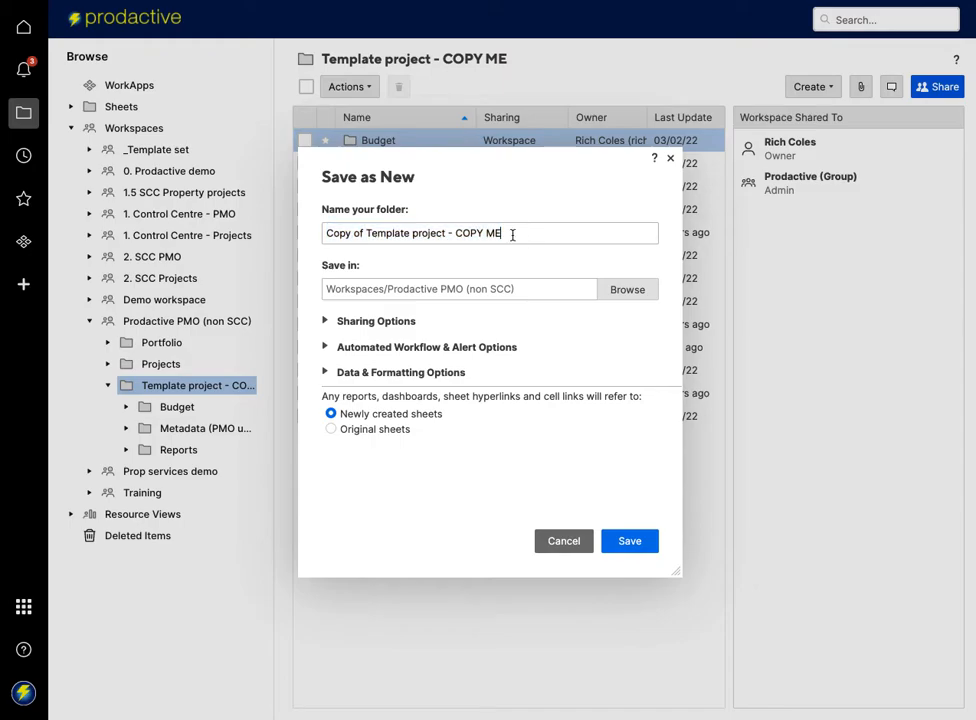
{"action": "key", "text": "super+a"}
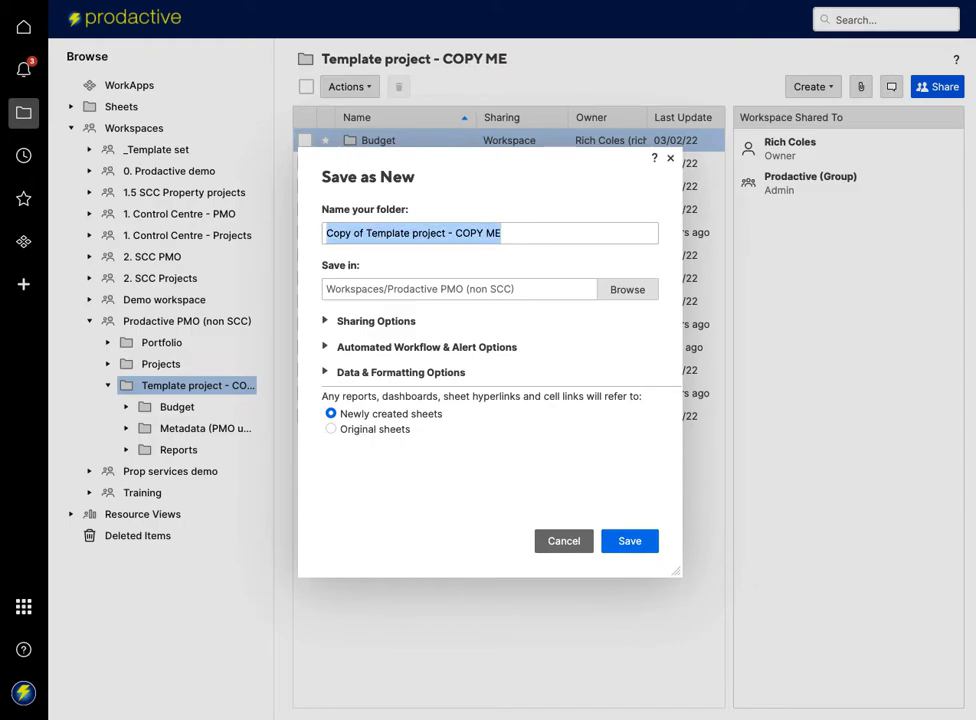
{"action": "type", "text": "Deltadrive"}
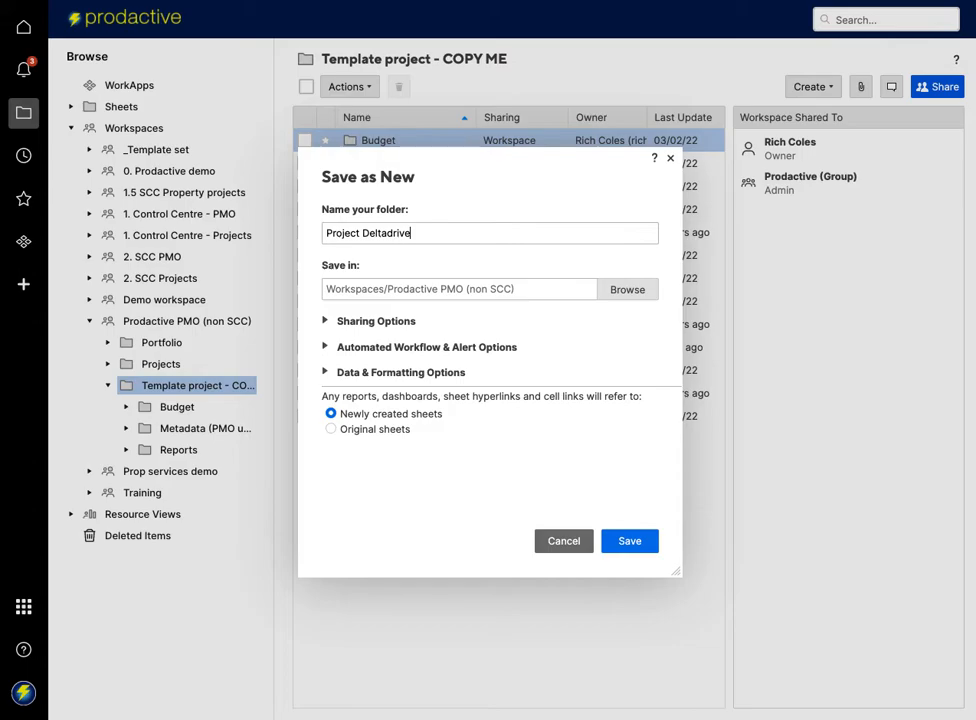
Set the Projects folder under Prodactive PMO (non SCC) as the destination and save the folder copy.
{"action": "left_click", "coordinate": [619, 291]}
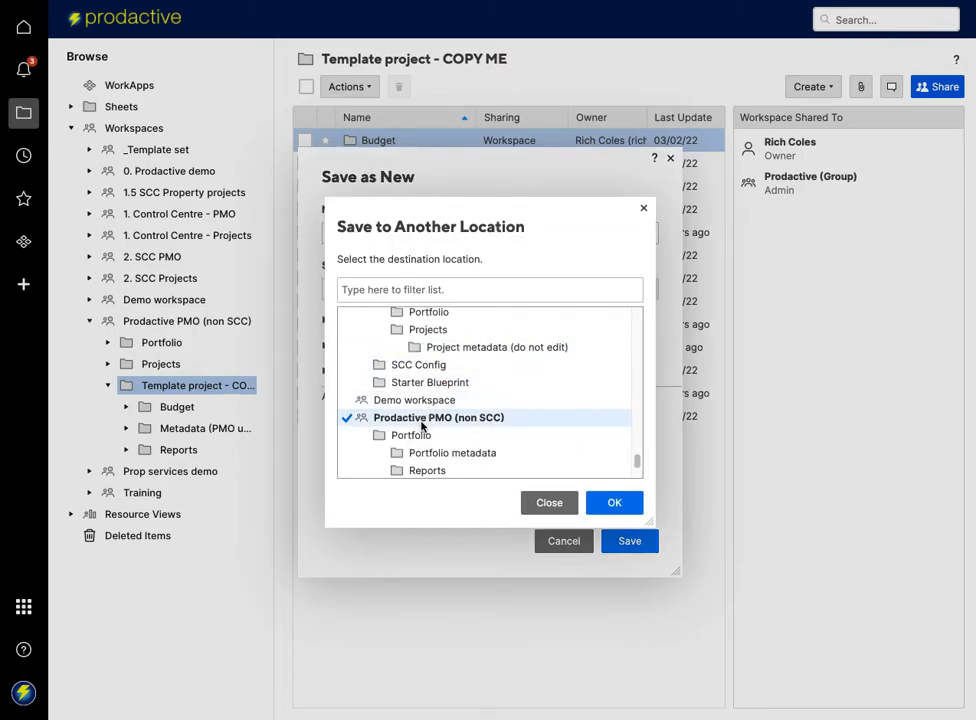
{"action": "scroll", "coordinate": [421, 427], "scroll_direction": "down", "scroll_amount": 4}
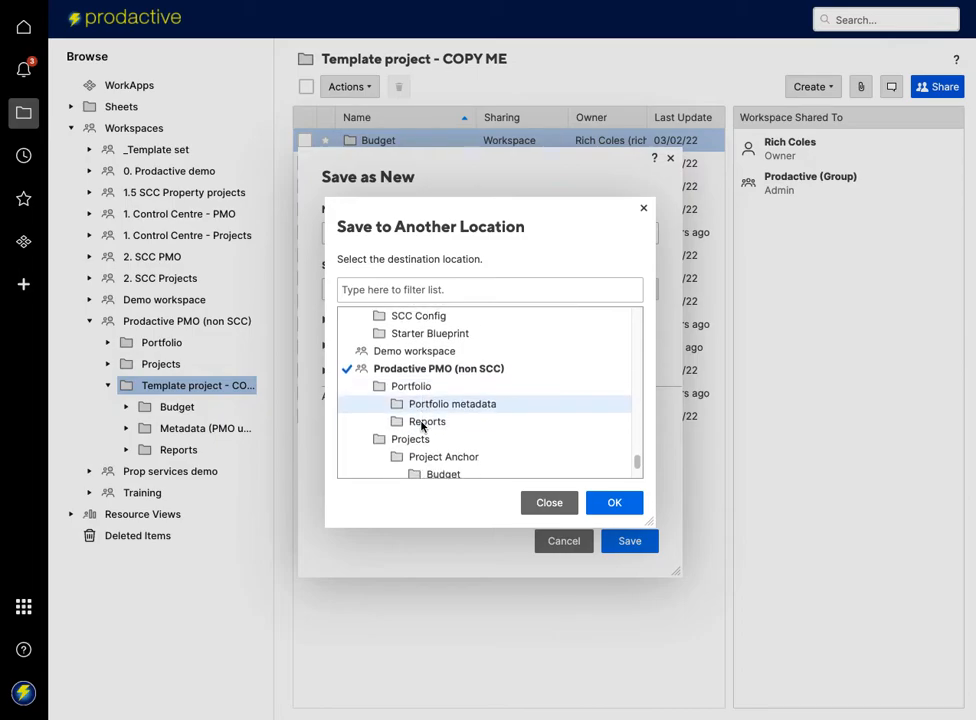
{"action": "left_click", "coordinate": [419, 418]}
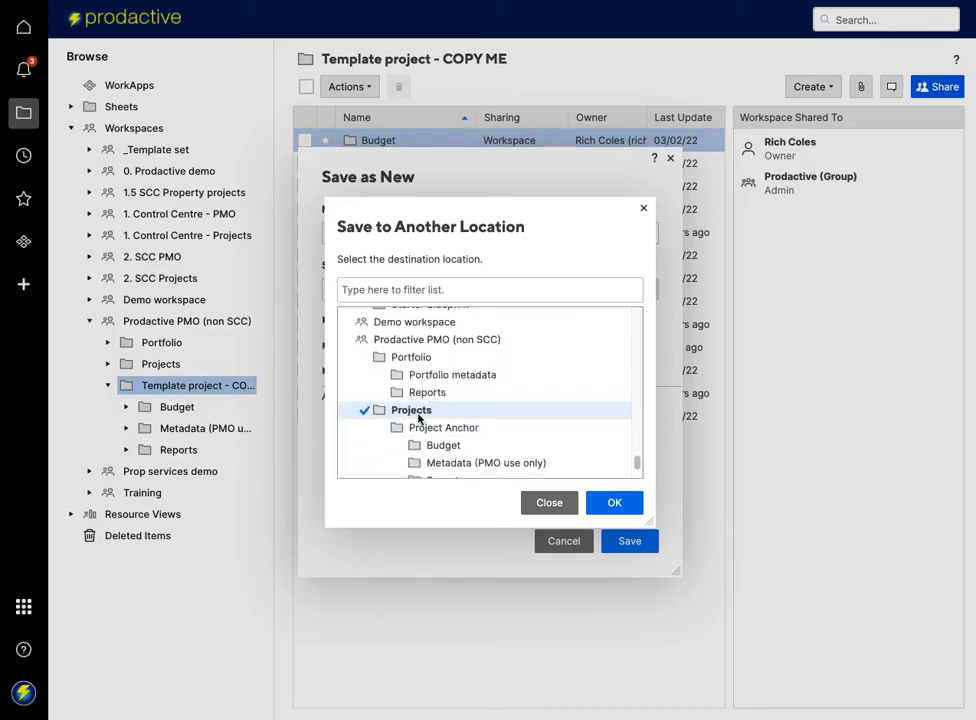
{"action": "left_click", "coordinate": [619, 510]}
{"action": "left_click", "coordinate": [625, 547]}
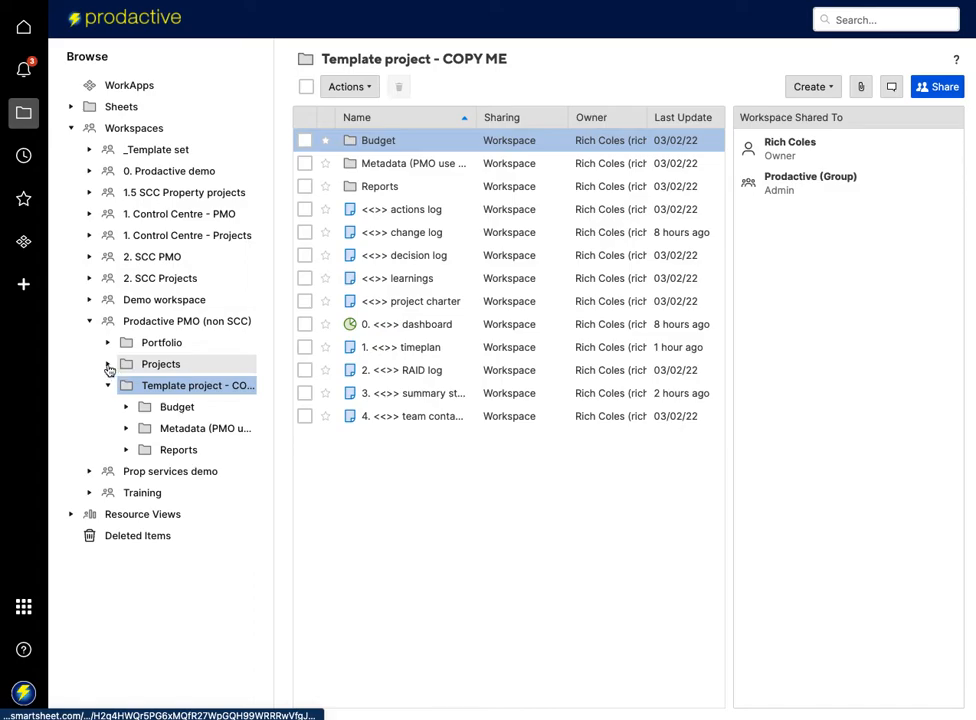
Expand the Projects folder and compare the contents of Project Deltadrive with the template project folder.
{"action": "left_click", "coordinate": [108, 366]}
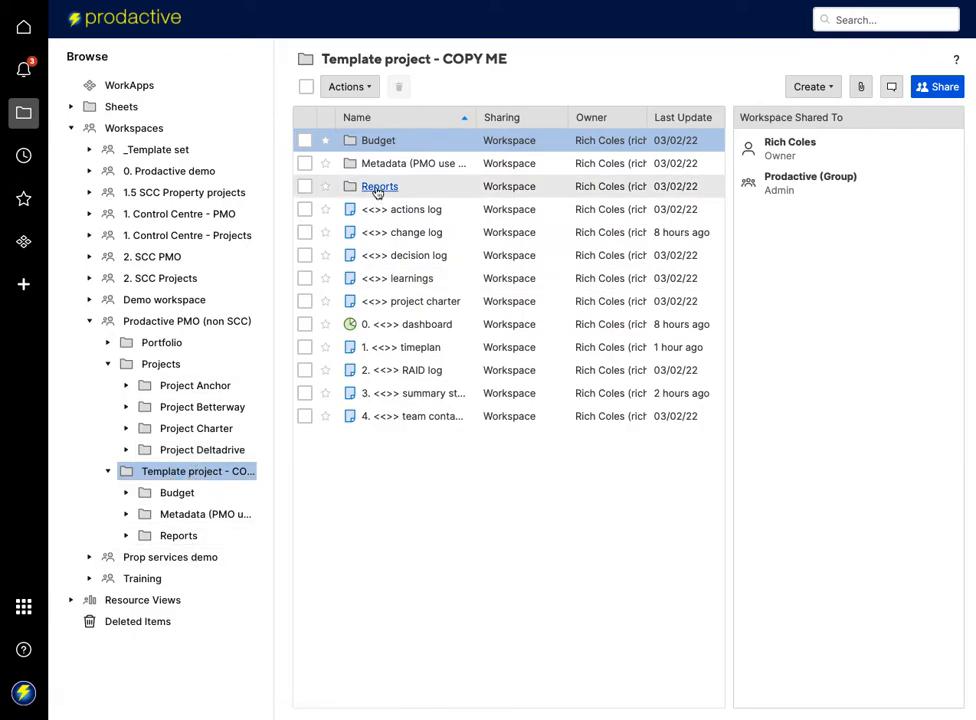
{"action": "left_click", "coordinate": [229, 455]}
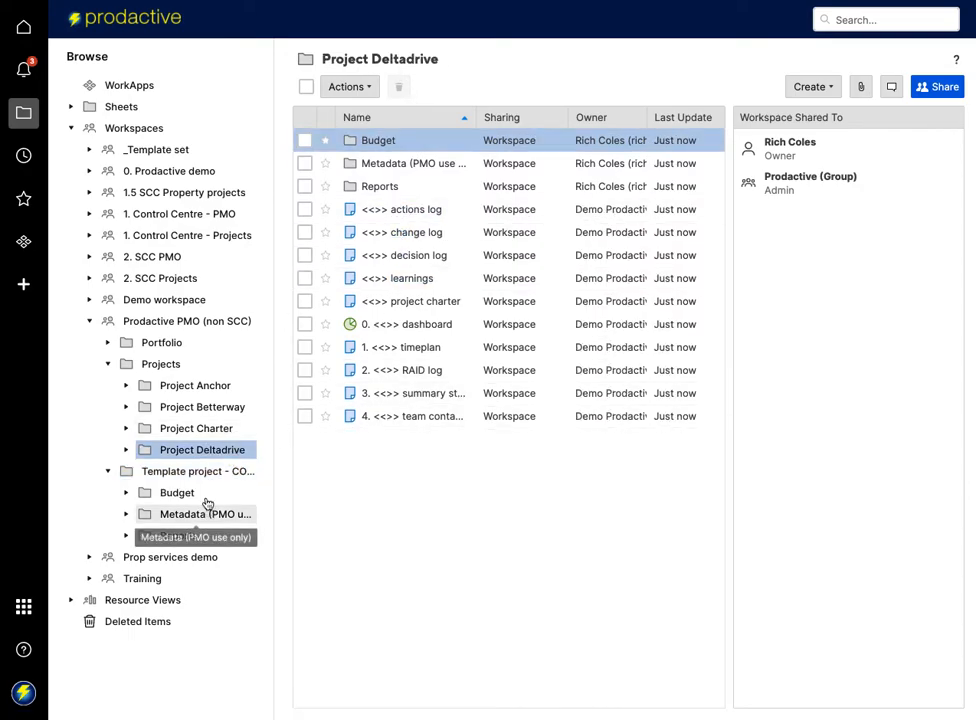
{"action": "left_click", "coordinate": [185, 472]}
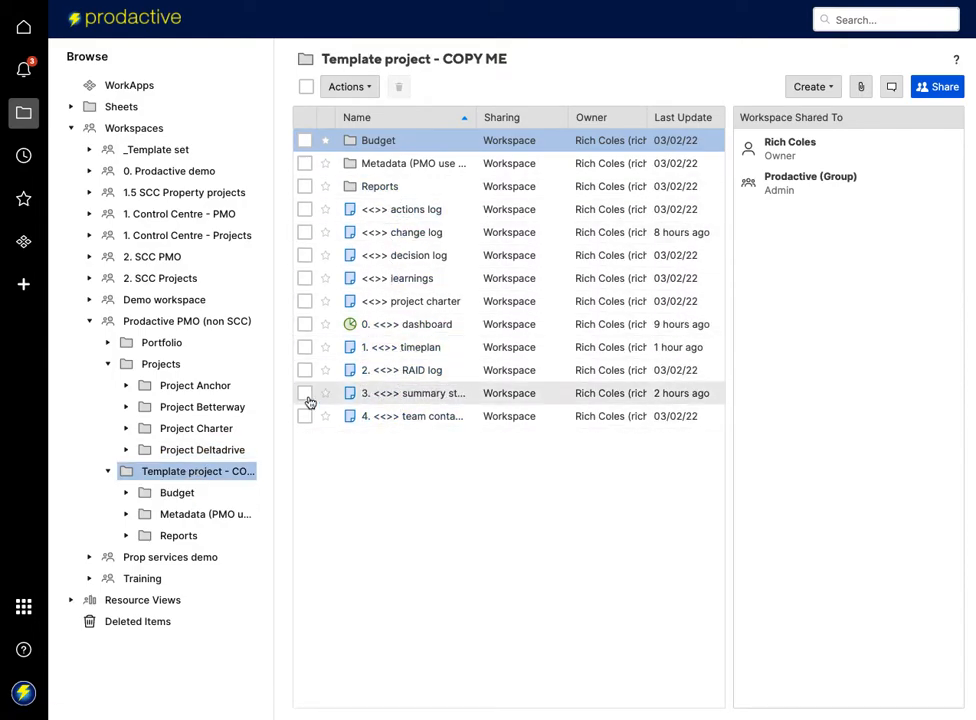
{"action": "left_click", "coordinate": [212, 452]}
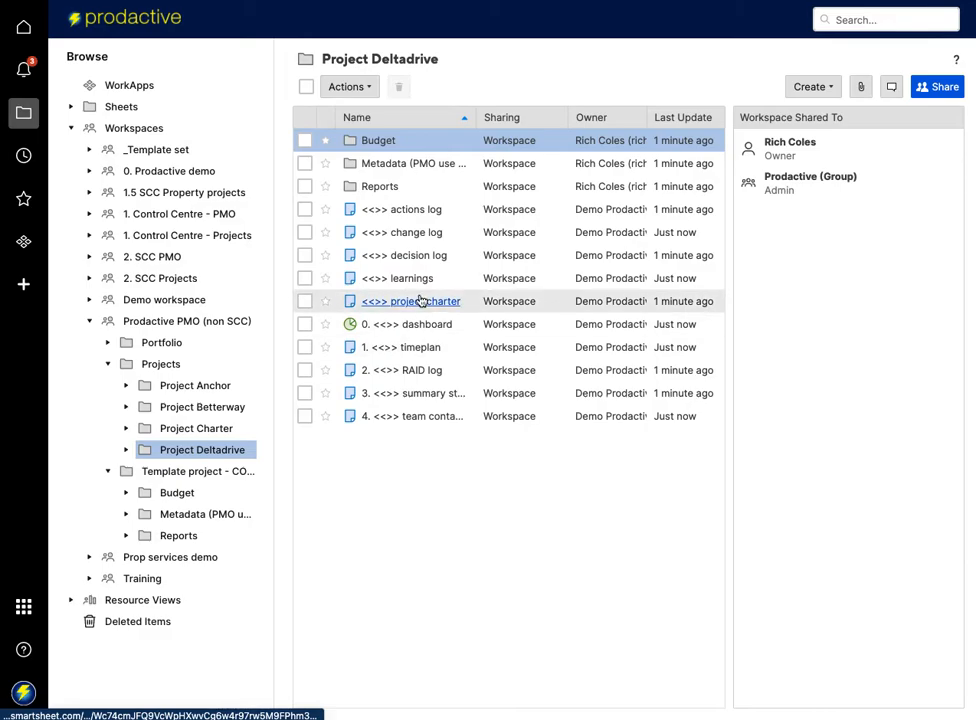
Open Project Deltadrive's dashboard and replace the <<>> placeholder in its title so it reads "0. Deltadrive dashboard".
{"action": "left_click", "coordinate": [386, 326]}
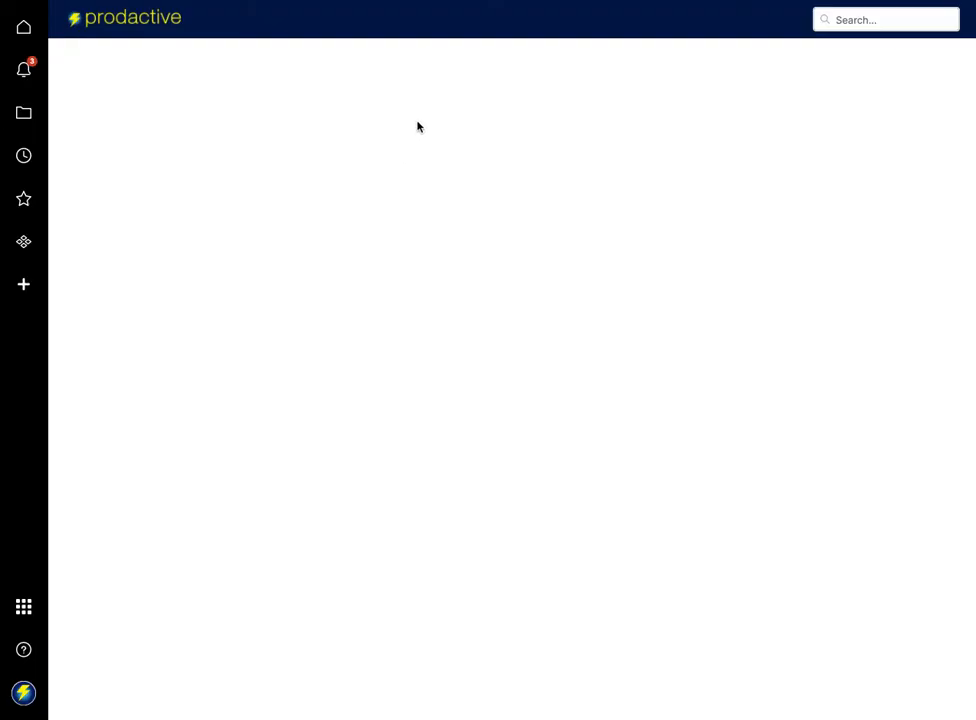
{"action": "left_click", "coordinate": [490, 60]}
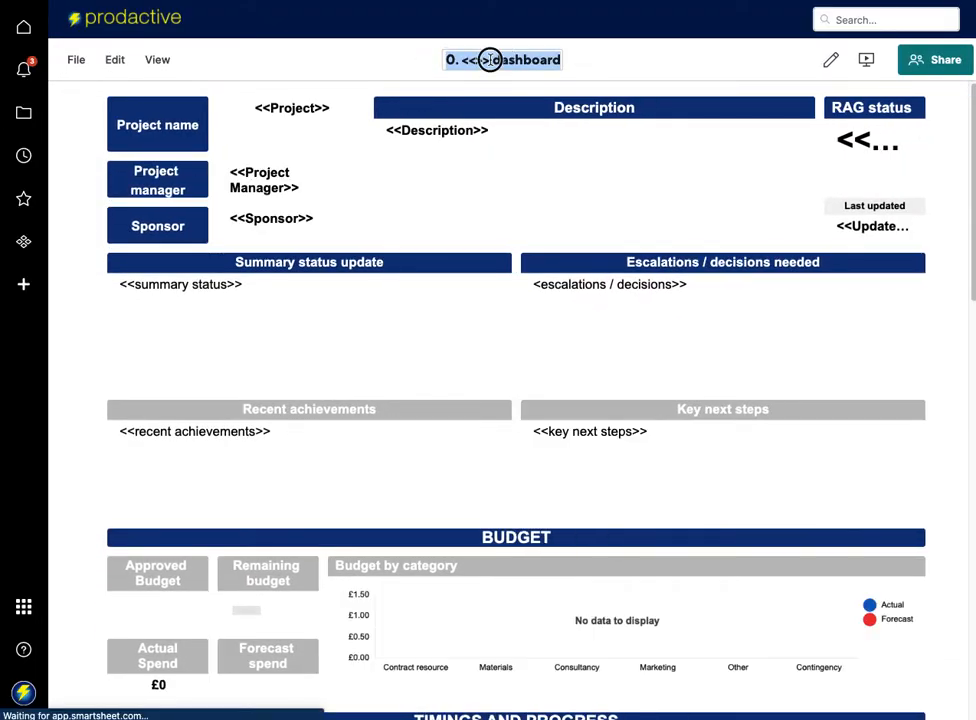
{"action": "left_click", "coordinate": [490, 60]}
{"action": "key", "text": "shift+Left"}
{"action": "key", "text": "shift+Left"}
{"action": "key", "text": "shift+Left"}
{"action": "key", "text": "shift+Left"}
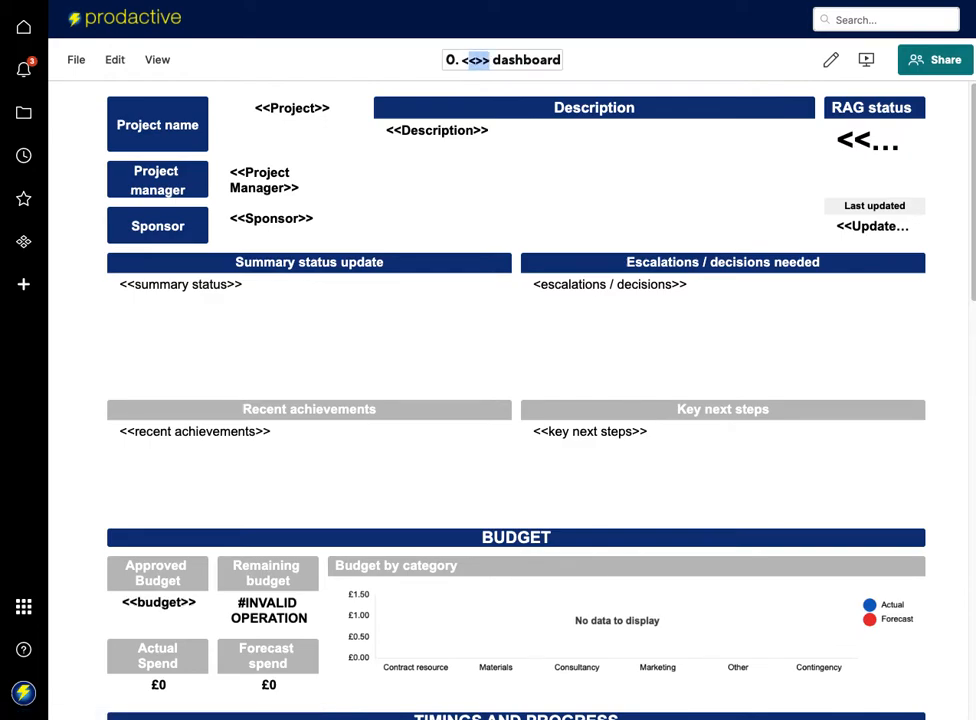
{"action": "type", "text": "Del"}
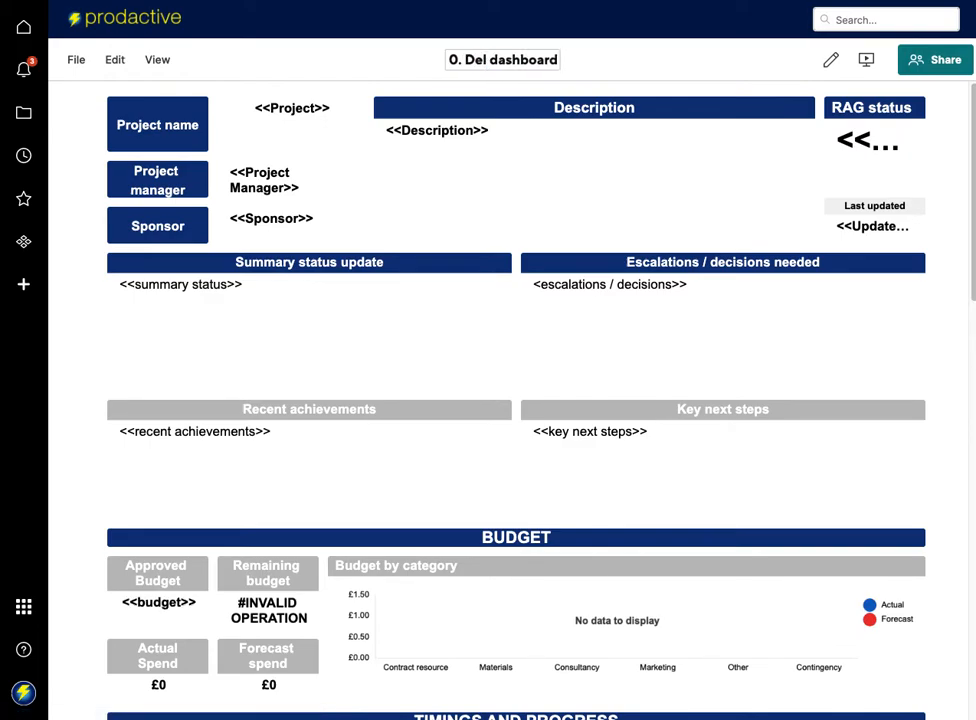
{"action": "type", "text": "ta"}
{"action": "type", "text": "drive"}
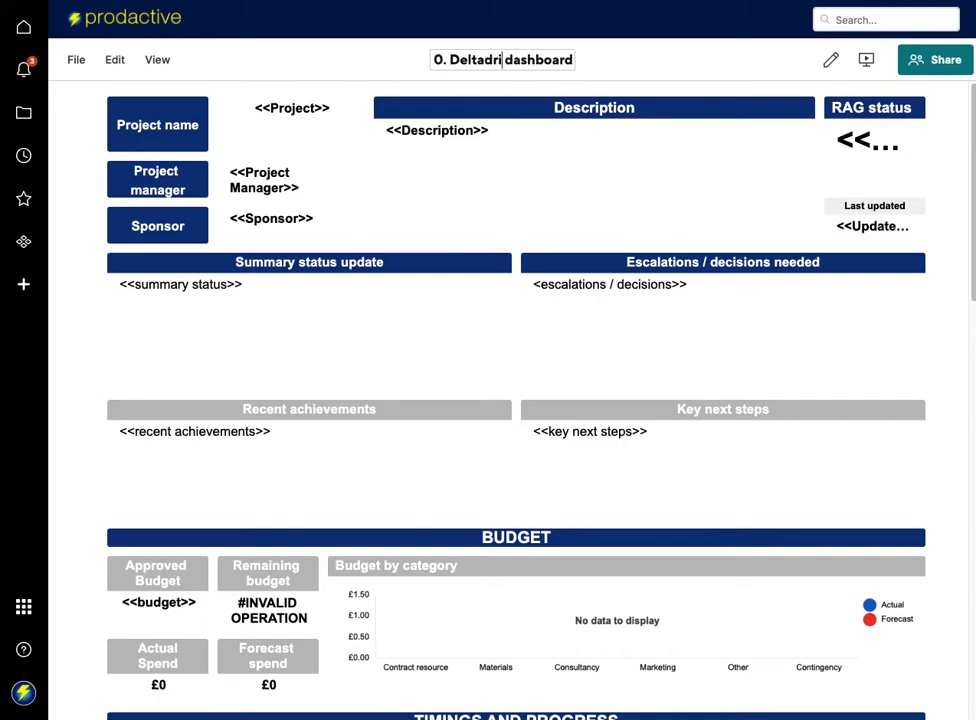
Copy the word "Deltadrive" from the dashboard title, commit the title and return to the Project Deltadrive folder.
{"action": "key", "text": "shift+Left"}
{"action": "key", "text": "shift+Left"}
{"action": "key", "text": "shift+Left"}
{"action": "key", "text": "shift+Left"}
{"action": "key", "text": "shift+Left"}
{"action": "key", "text": "shift+Left"}
{"action": "key", "text": "shift+Left"}
{"action": "key", "text": "shift+Left"}
{"action": "key", "text": "shift+Left"}
{"action": "key", "text": "shift+Left"}
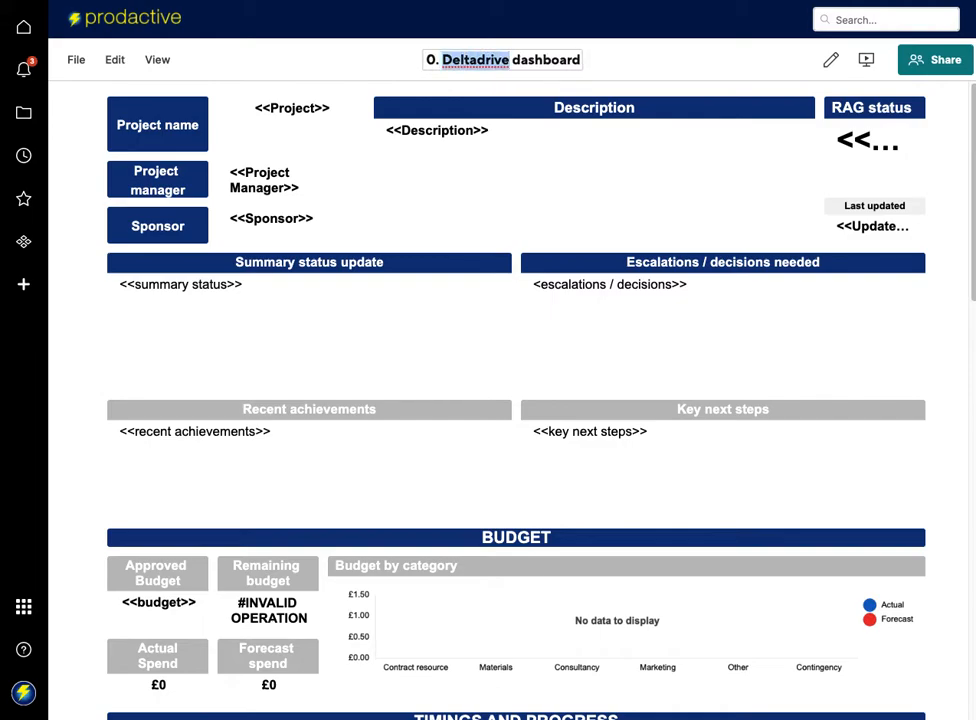
{"action": "left_click", "coordinate": [469, 183]}
{"action": "key", "text": "alt+Left"}
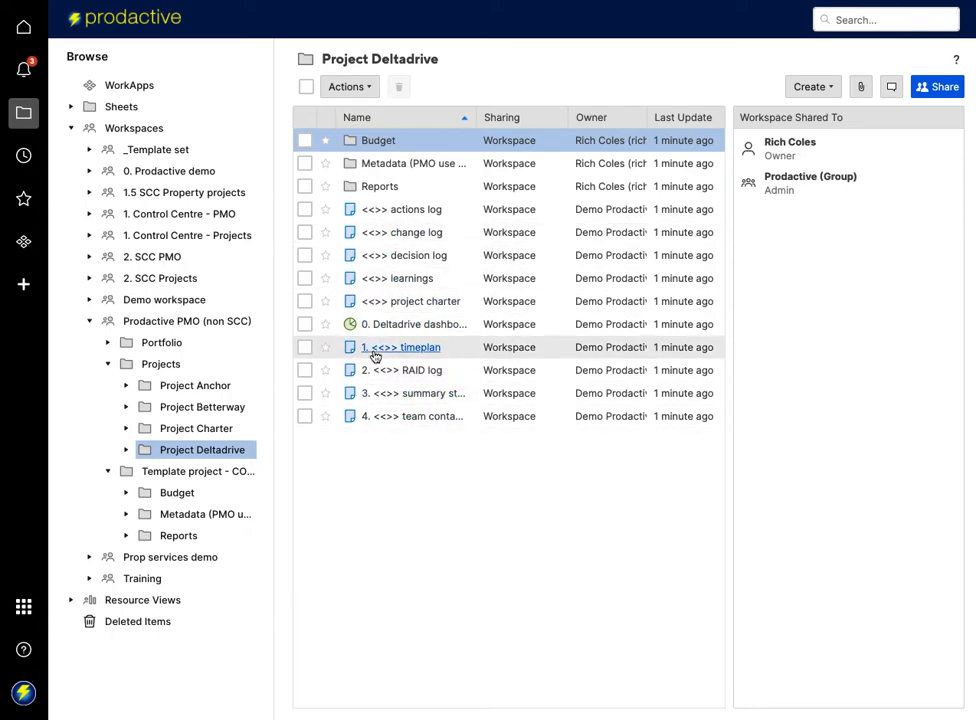
Rename the "<<>> actions log" sheet as "Deltadrive actions log" and return to the Project Deltadrive folder.
{"action": "left_click", "coordinate": [383, 212]}
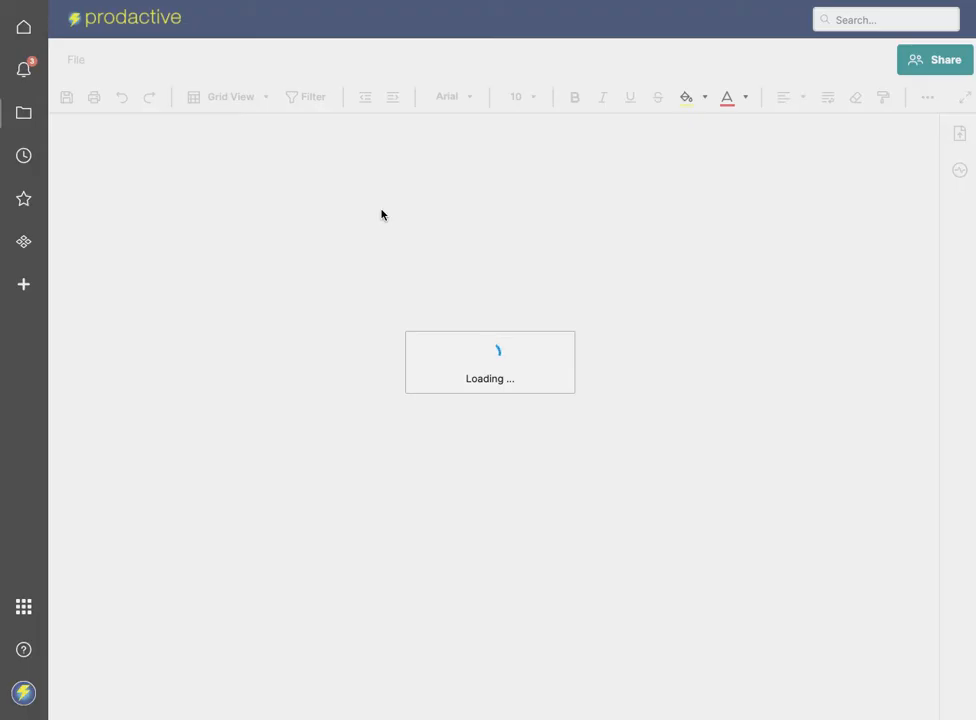
{"action": "left_click", "coordinate": [460, 66]}
{"action": "left_click", "coordinate": [458, 61]}
{"action": "left_click_drag", "start_coordinate": [475, 62], "coordinate": [443, 65]}
{"action": "type", "text": "Deltadrive actions log"}
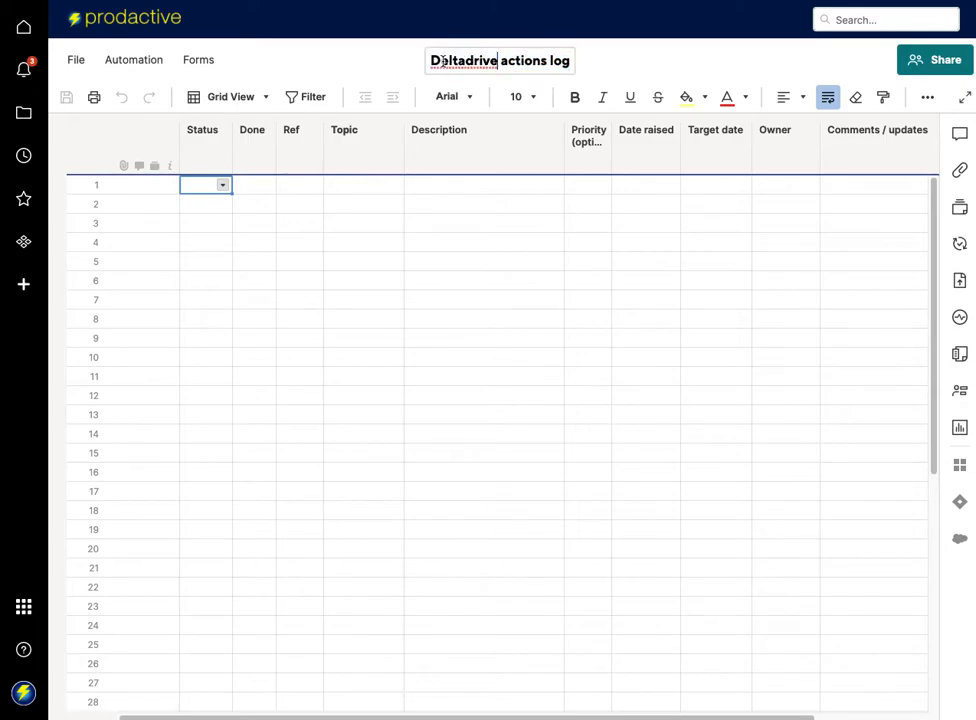
{"action": "left_click", "coordinate": [383, 218]}
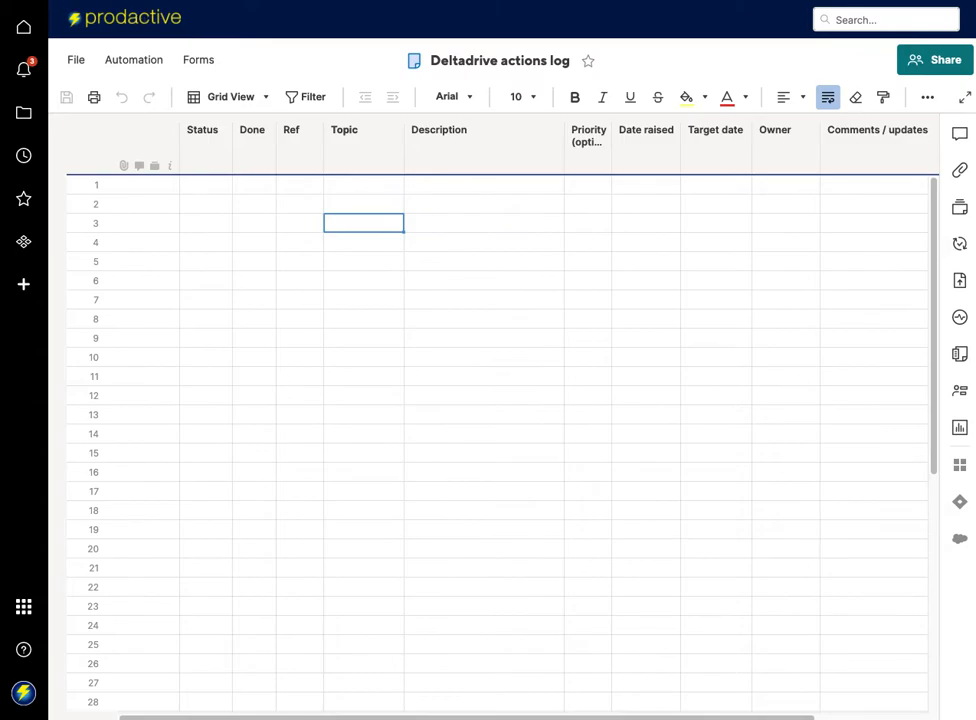
{"action": "key", "text": "alt+Left"}
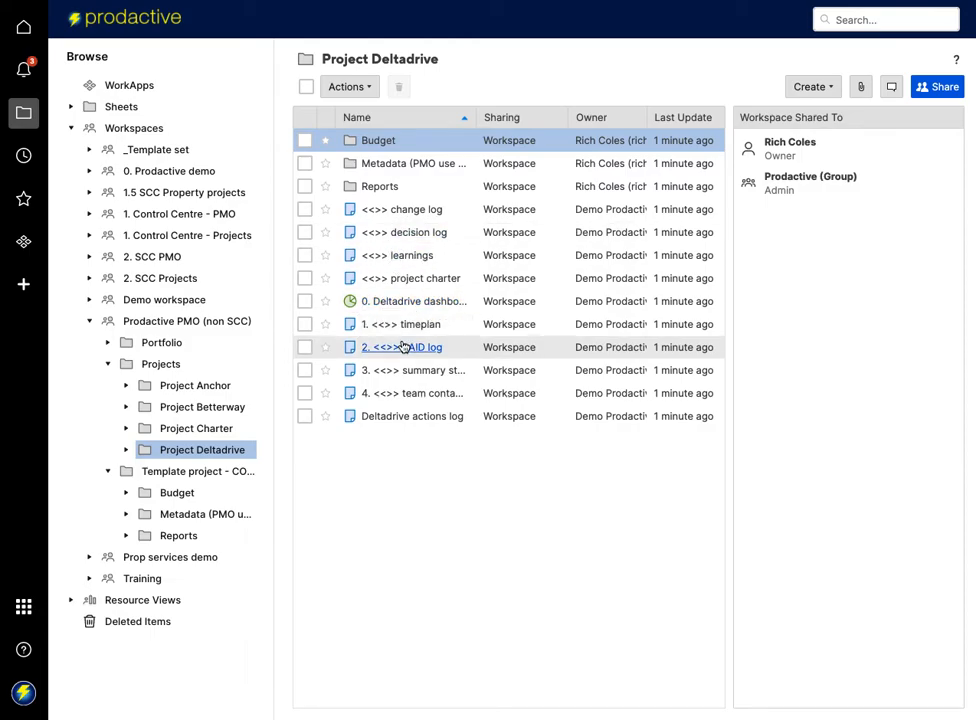
Rename the "1. <<>> timeplan" sheet as "1. Deltadrive timeplan", saving its changes on returning to the Project Deltadrive folder.
{"action": "left_click", "coordinate": [394, 324]}
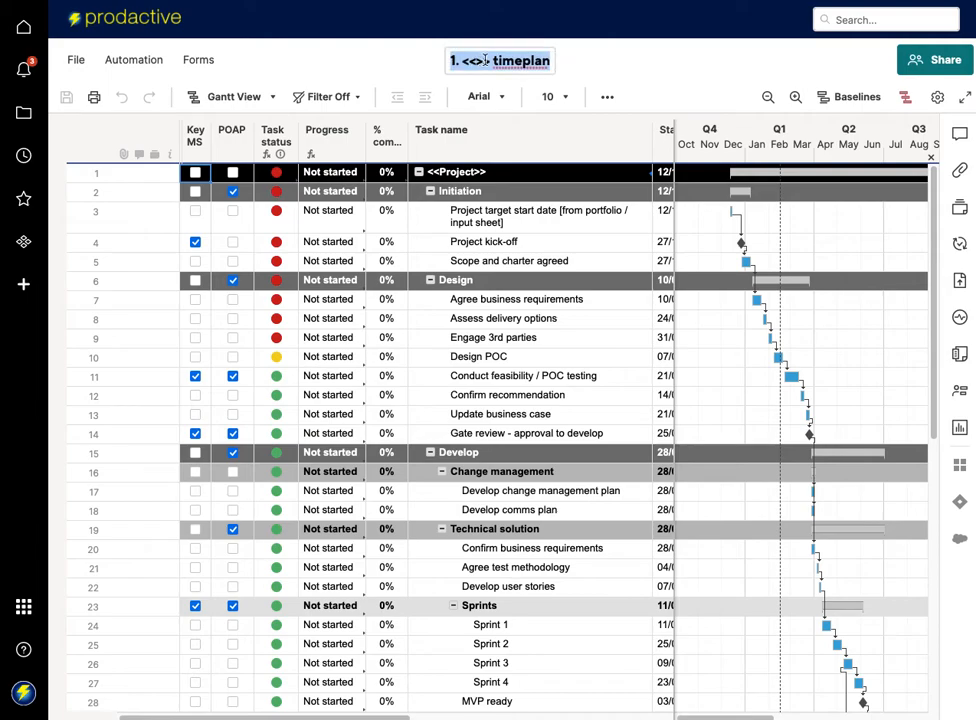
{"action": "left_click", "coordinate": [493, 60]}
{"action": "key", "text": "shift+Left"}
{"action": "key", "text": "shift+Left"}
{"action": "key", "text": "shift+Left"}
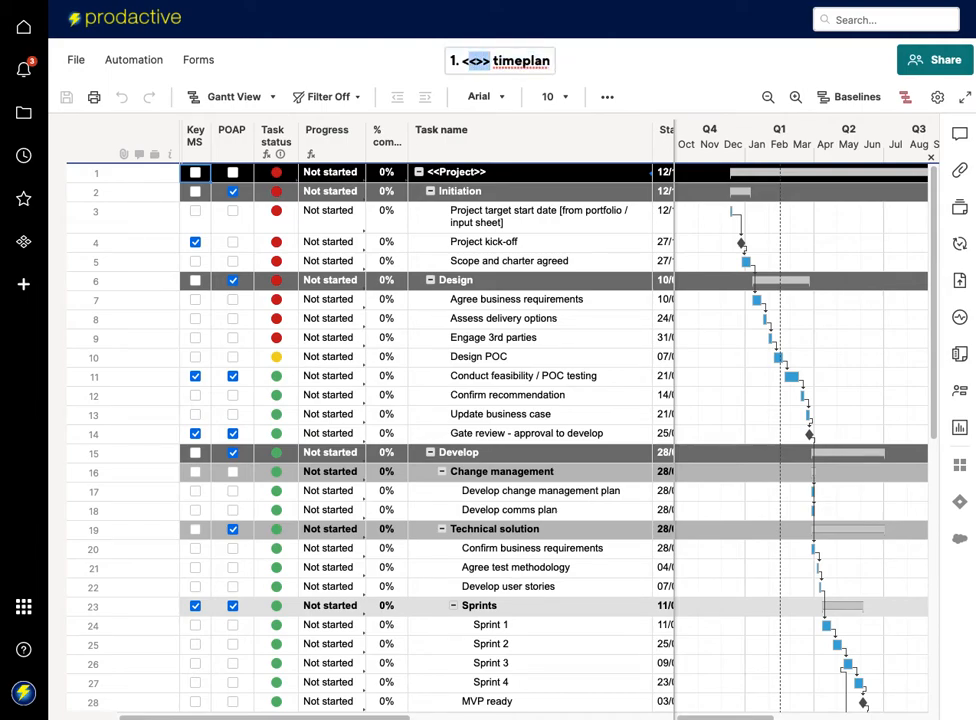
{"action": "type", "text": "Deltadrive"}
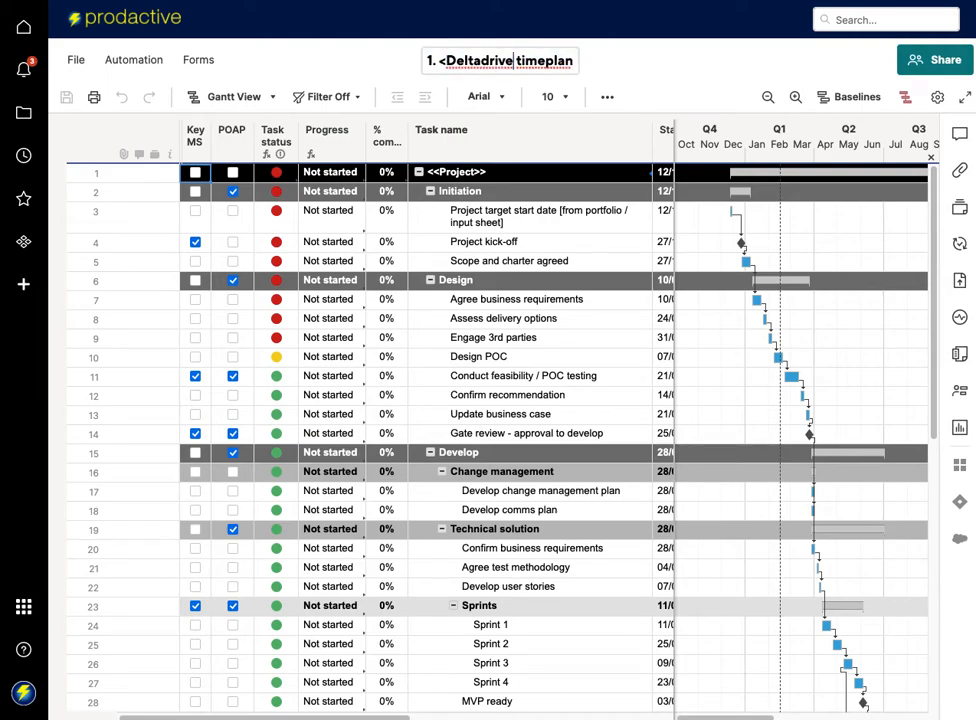
{"action": "left_click", "coordinate": [444, 60]}
{"action": "key", "text": "BackSpace"}
{"action": "key", "text": "Return"}
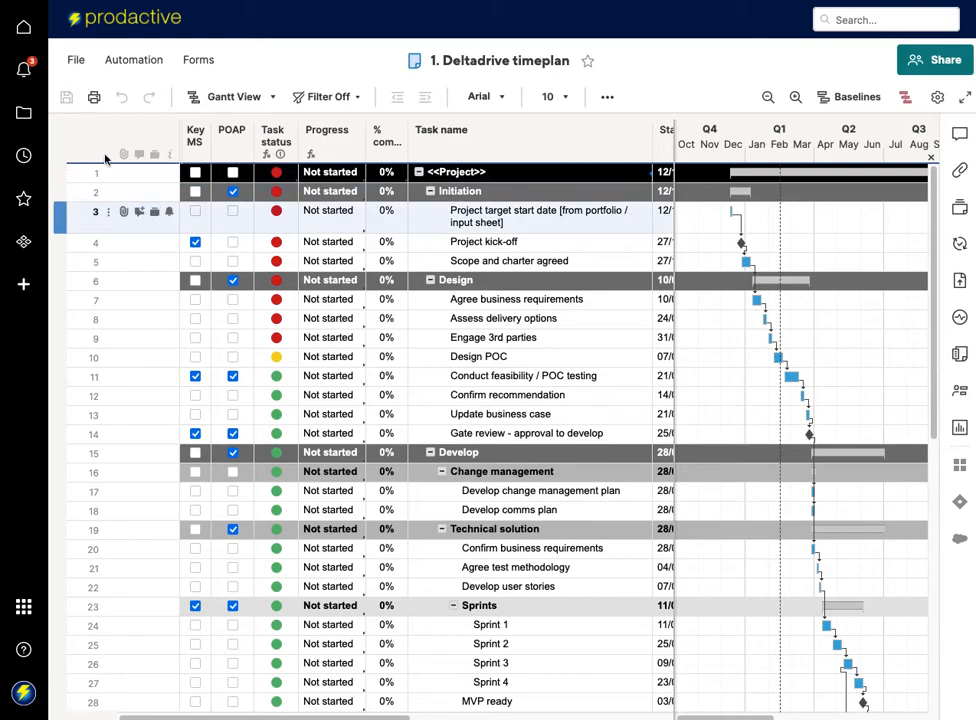
{"action": "left_click", "coordinate": [139, 211]}
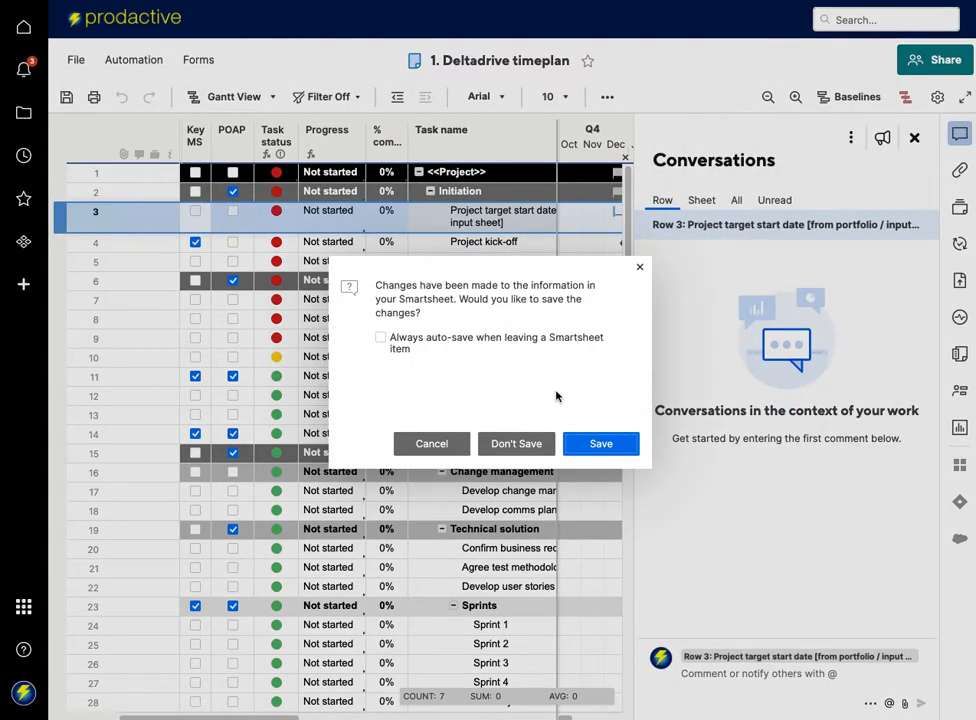
{"action": "left_click", "coordinate": [587, 448]}
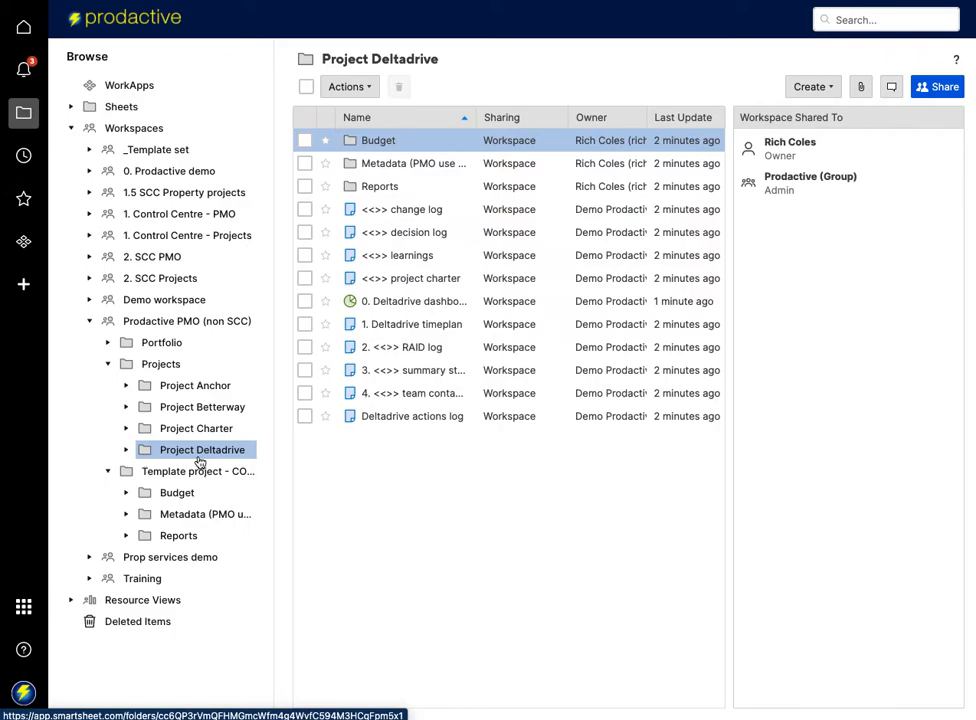
Open the Portfolio folder, view its Portfolio summary dashboard, and return to the folder.
{"action": "left_click", "coordinate": [170, 345]}
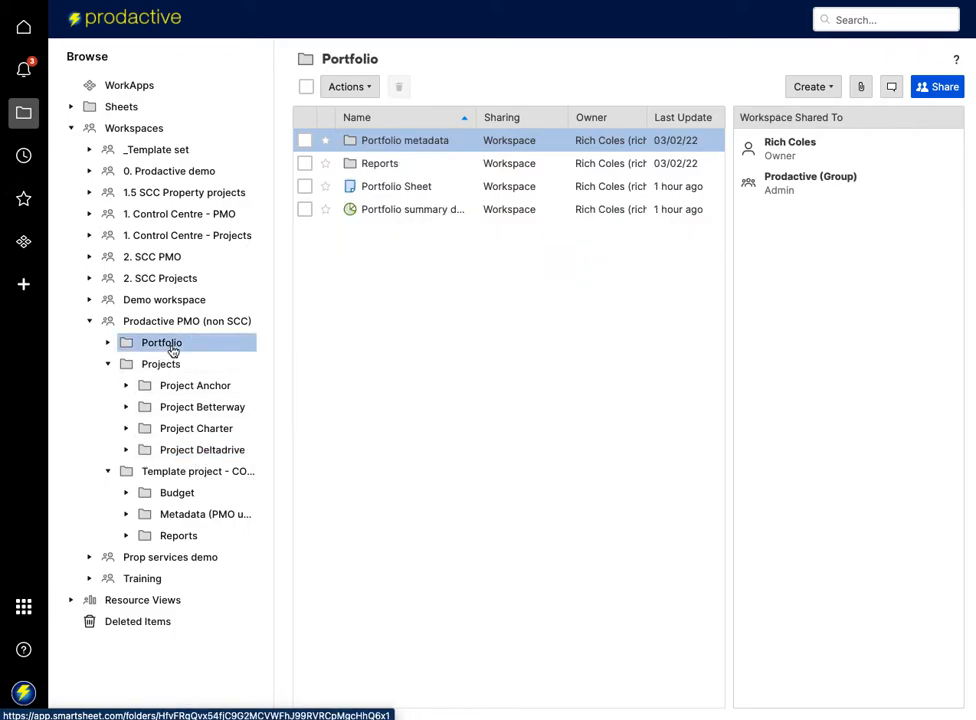
{"action": "left_click", "coordinate": [393, 209]}
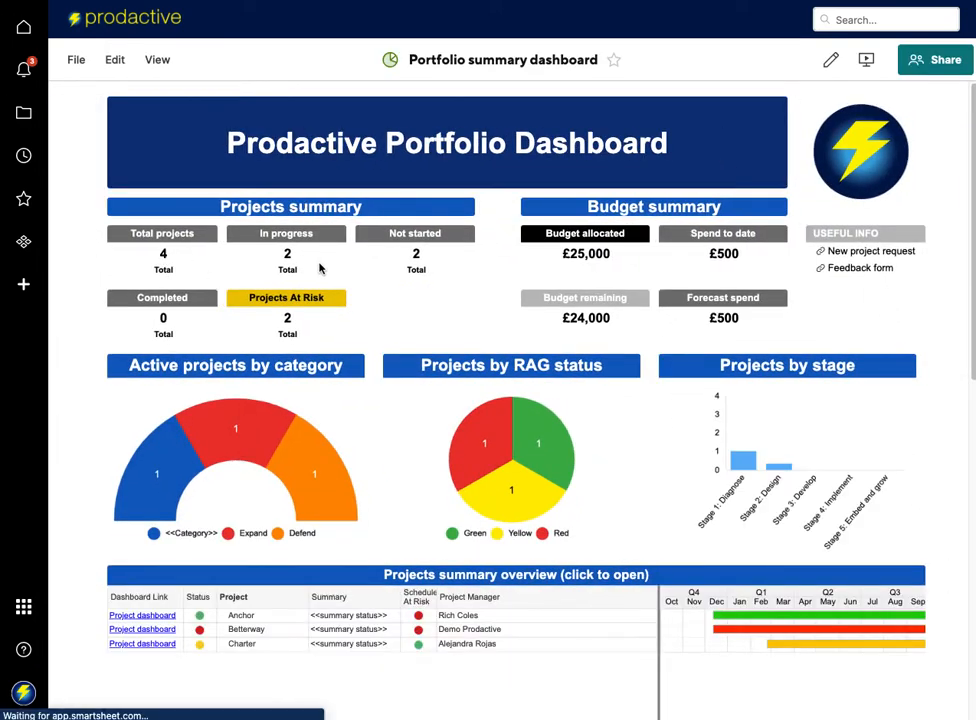
{"action": "left_click", "coordinate": [15, 0]}
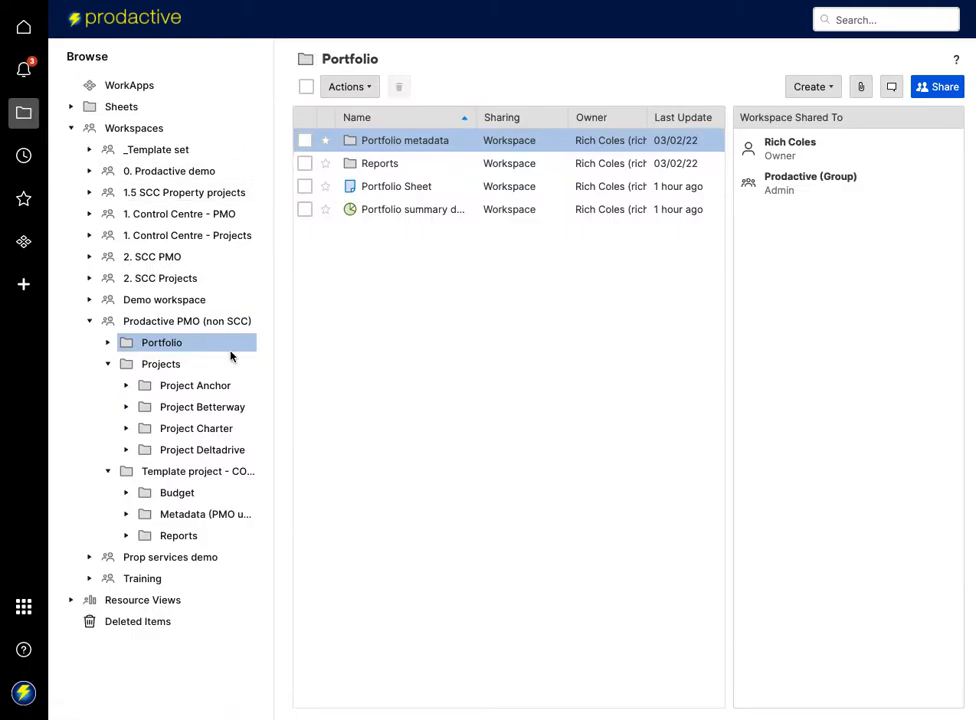
Open the Portfolio Sheet and add a project named "Deltadrive" in the Project Name column of row 5.
{"action": "left_click", "coordinate": [416, 186]}
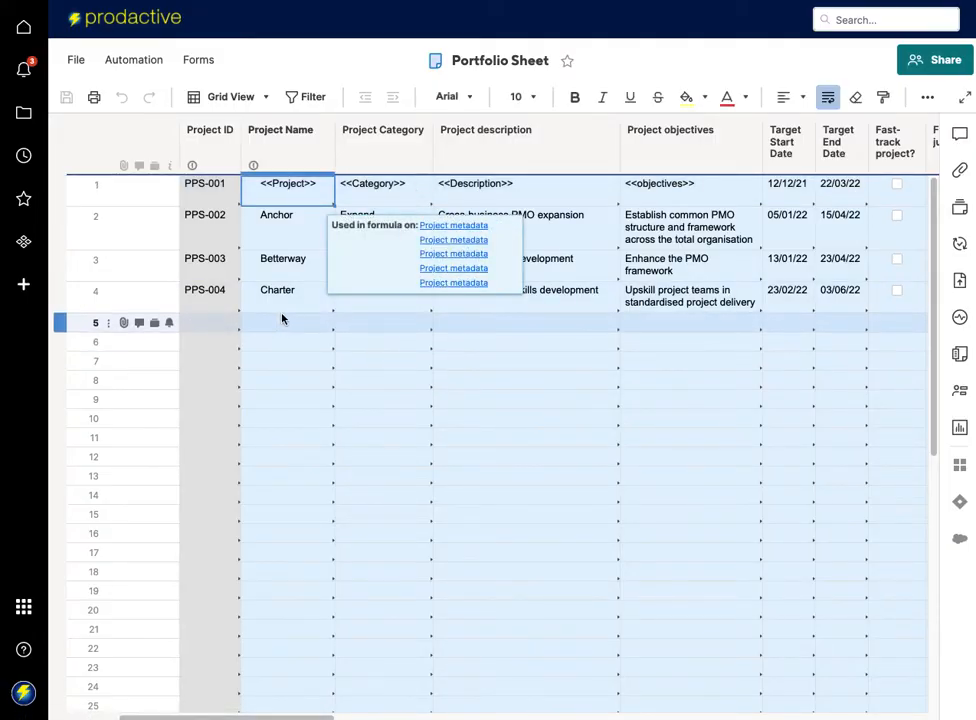
{"action": "left_click", "coordinate": [282, 318]}
{"action": "type", "text": "Deltadrive"}
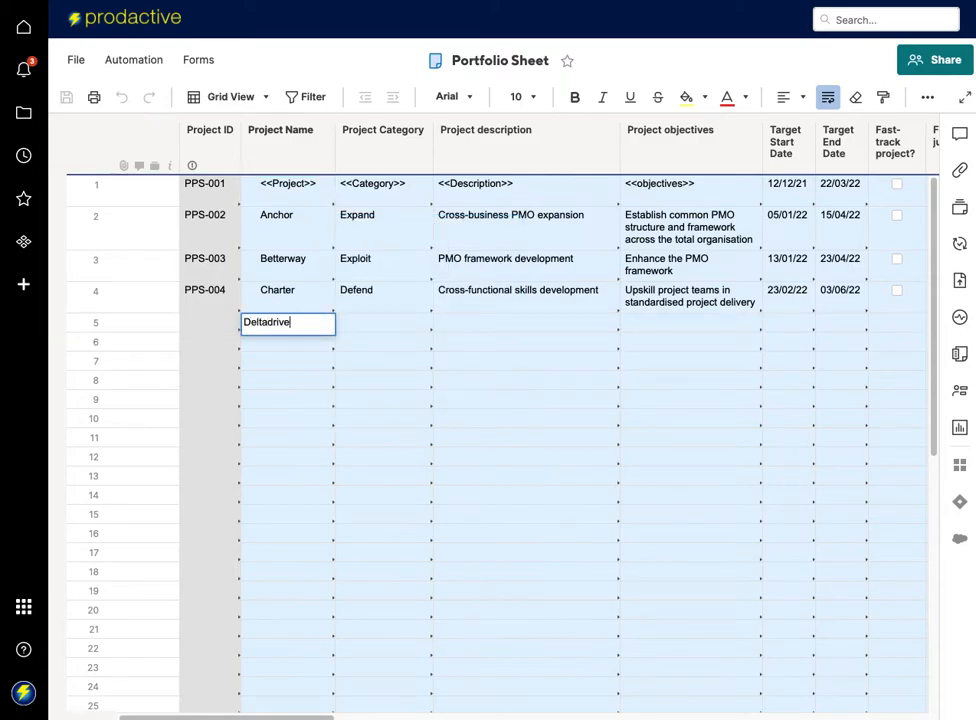
{"action": "key", "text": "Return"}
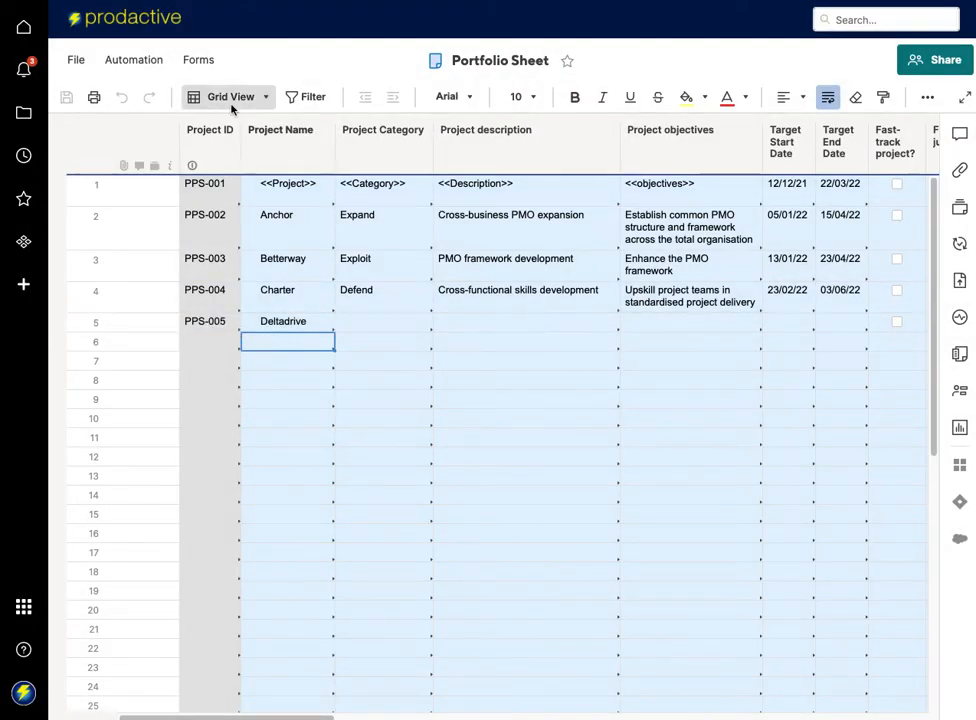
Open the sheet's "New project request" form, review its fields, and return to the Portfolio Sheet.
{"action": "left_click", "coordinate": [140, 60]}
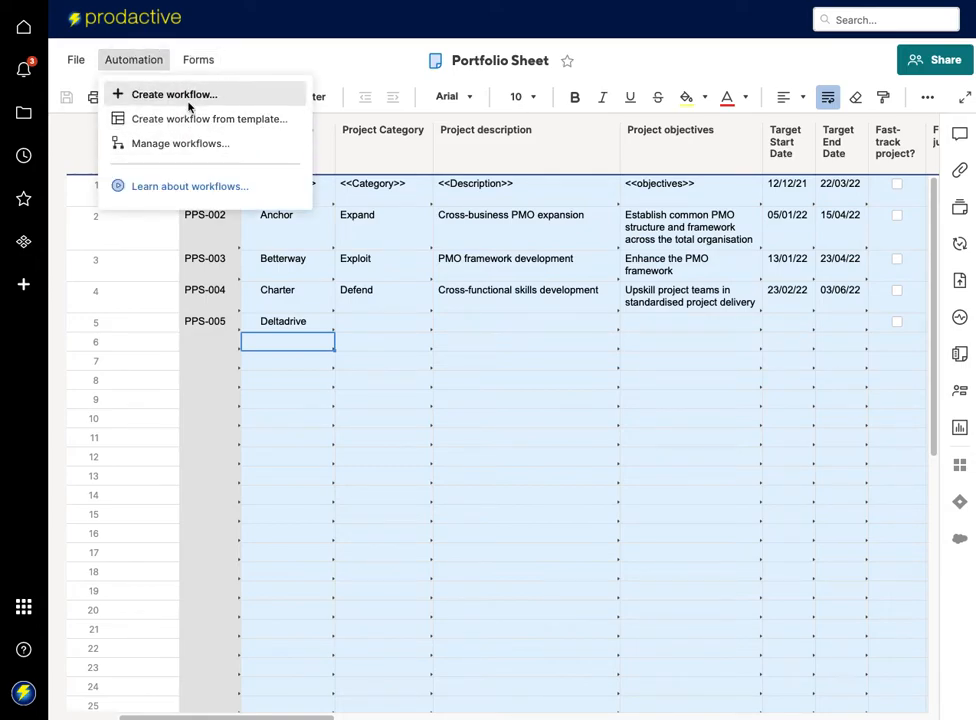
{"action": "left_click", "coordinate": [196, 60]}
{"action": "left_click", "coordinate": [237, 120]}
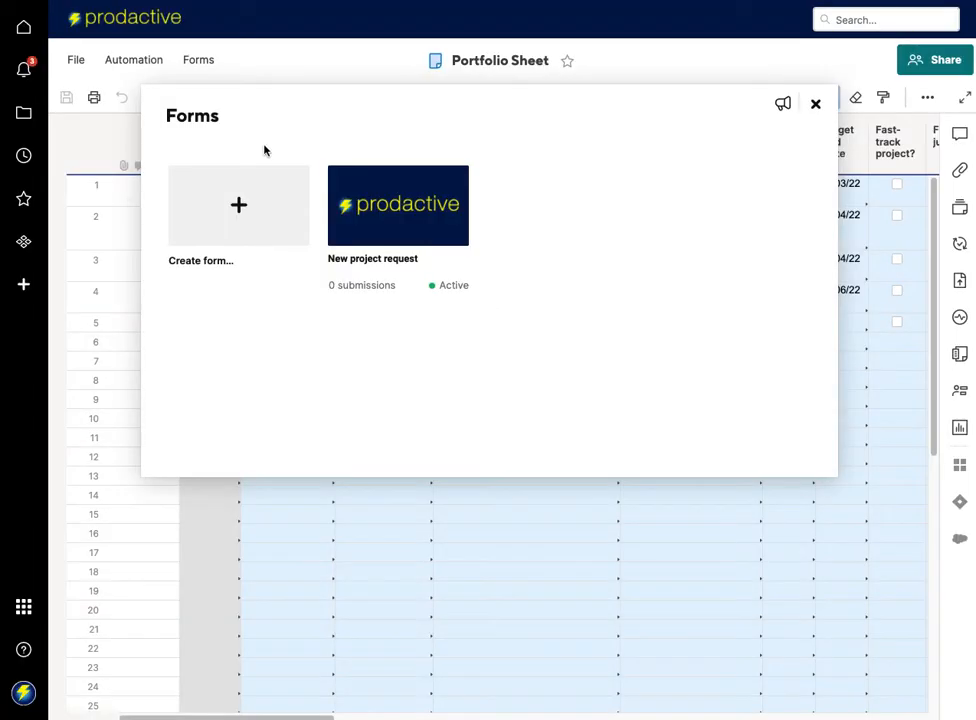
{"action": "mouse_move", "coordinate": [407, 259]}
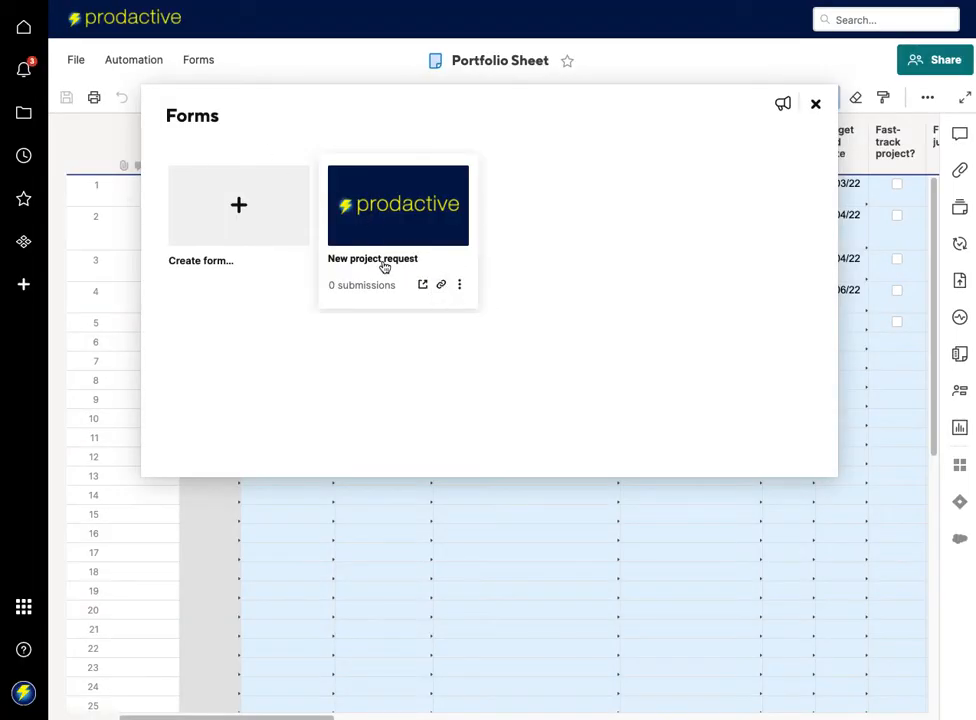
{"action": "left_click", "coordinate": [423, 286]}
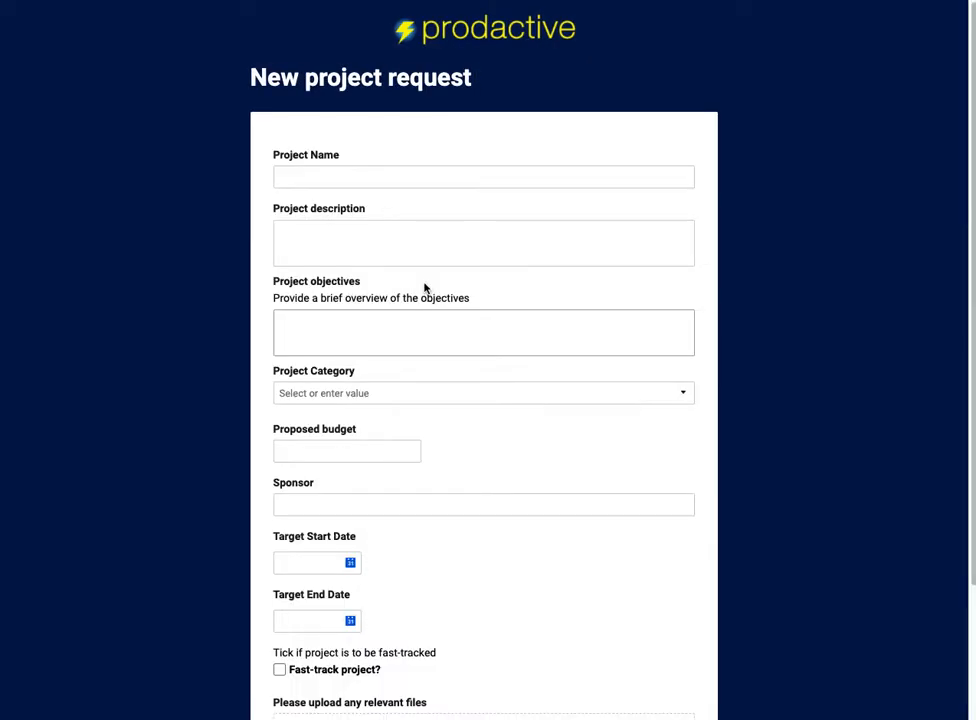
{"action": "scroll", "coordinate": [427, 277], "scroll_direction": "down", "scroll_amount": 3}
{"action": "scroll", "coordinate": [427, 277], "scroll_direction": "up", "scroll_amount": 3}
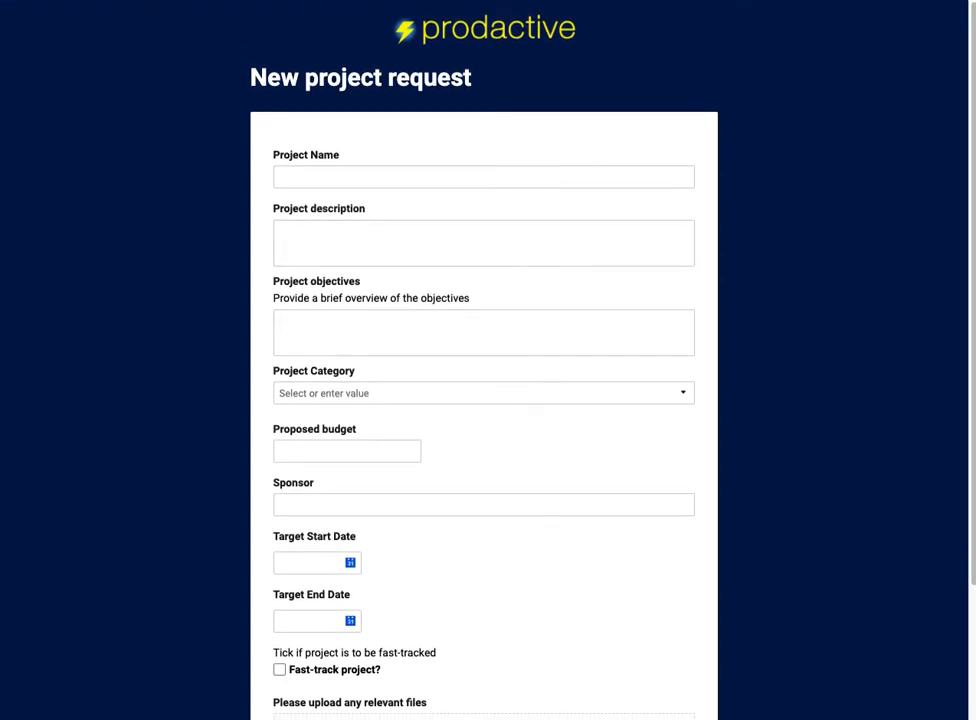
{"action": "left_click", "coordinate": [200, 2]}
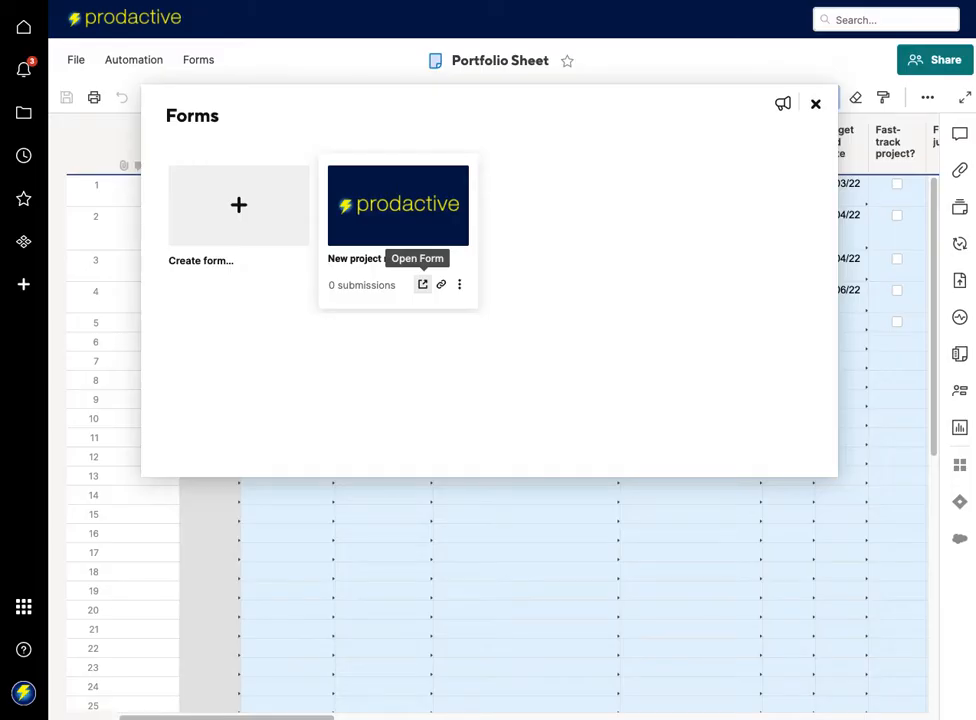
{"action": "left_click", "coordinate": [818, 107]}
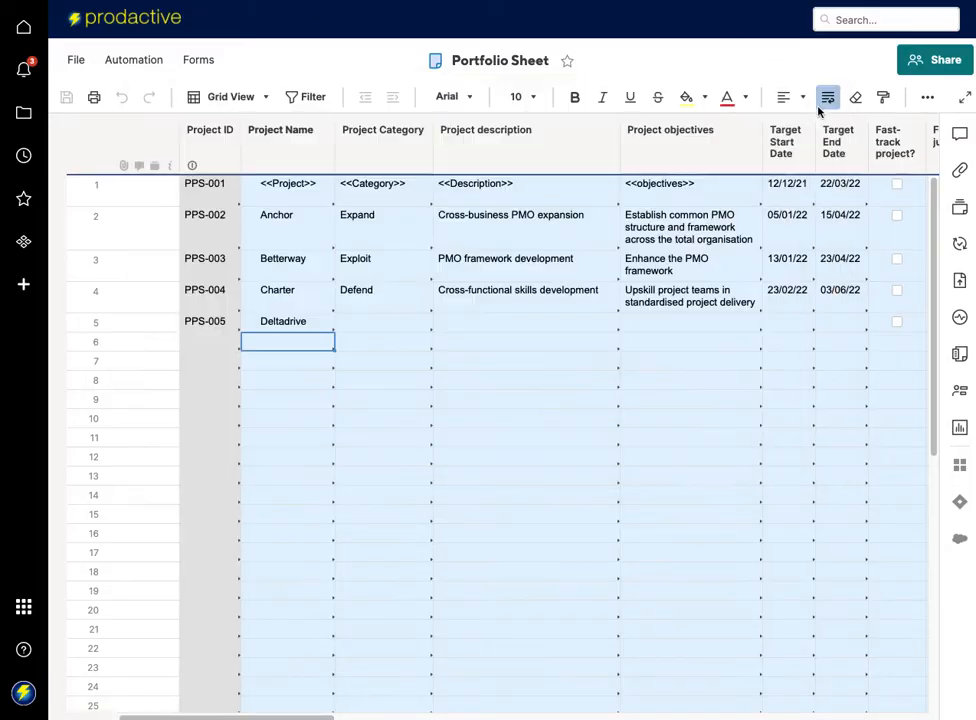
Set the Project Category of the Deltadrive row to Expand.
{"action": "left_click", "coordinate": [389, 325]}
{"action": "left_click", "coordinate": [424, 323]}
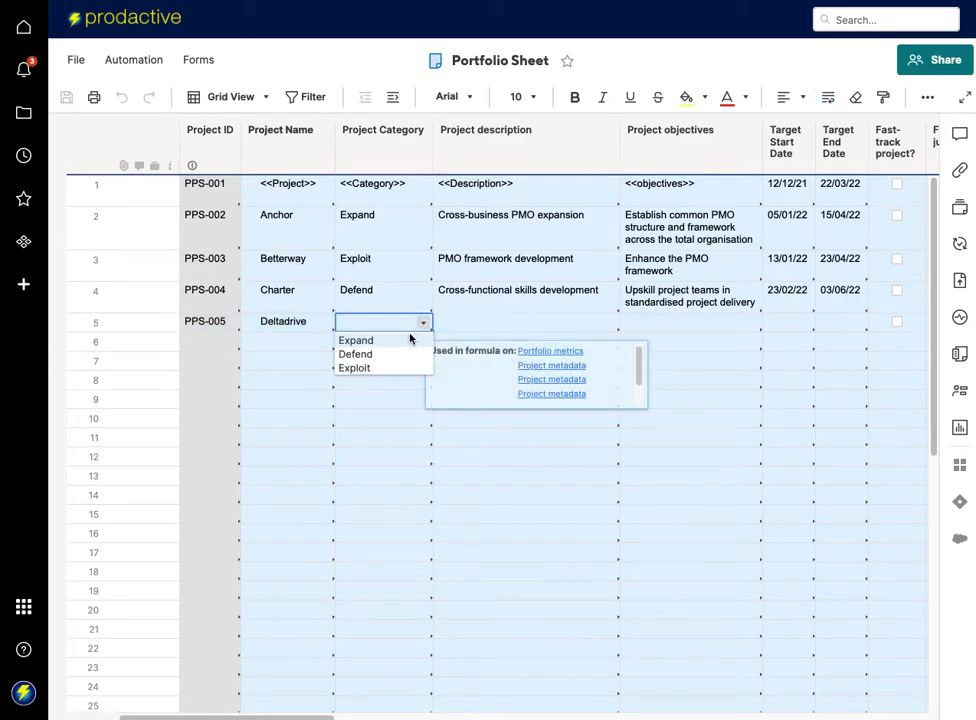
{"action": "left_click", "coordinate": [399, 342]}
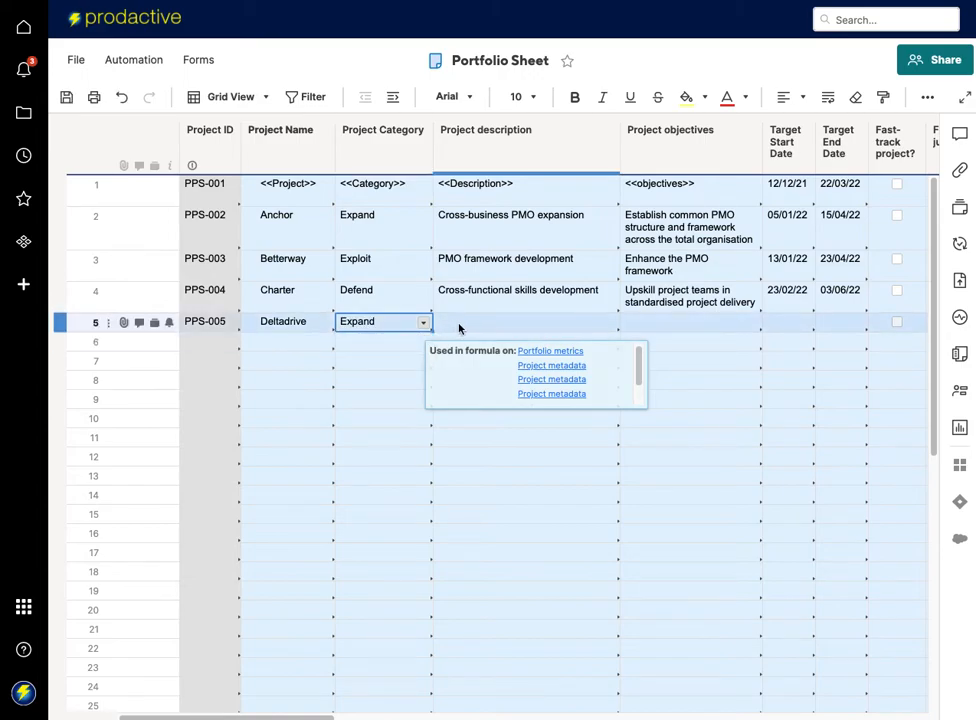
Enter "Demo of Smartsheet PMO set" as Deltadrive's project description, correcting the capitalisation of "Smartsheet".
{"action": "left_click", "coordinate": [462, 323]}
{"action": "type", "text": "De"}
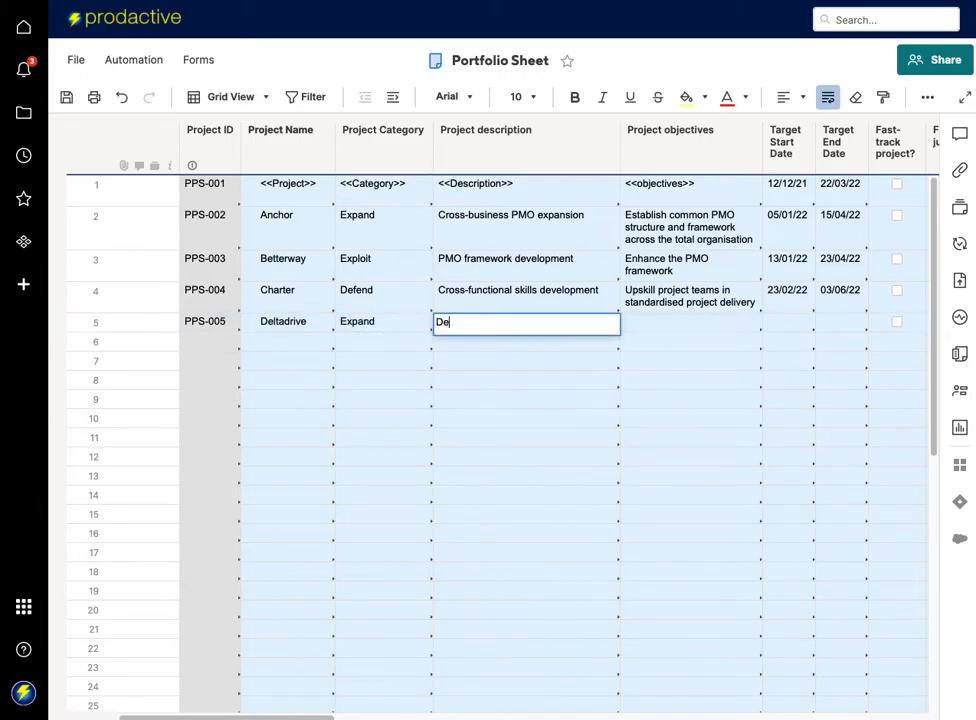
{"action": "type", "text": "mo of SMartsheet PMO set"}
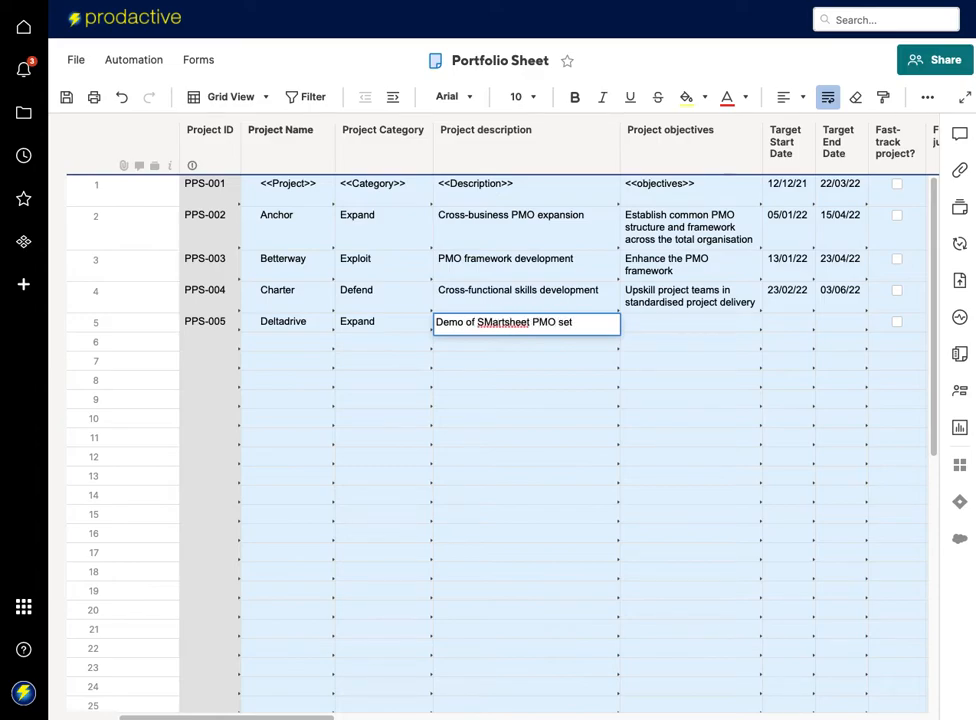
{"action": "key", "text": "Return"}
{"action": "left_click", "coordinate": [512, 321]}
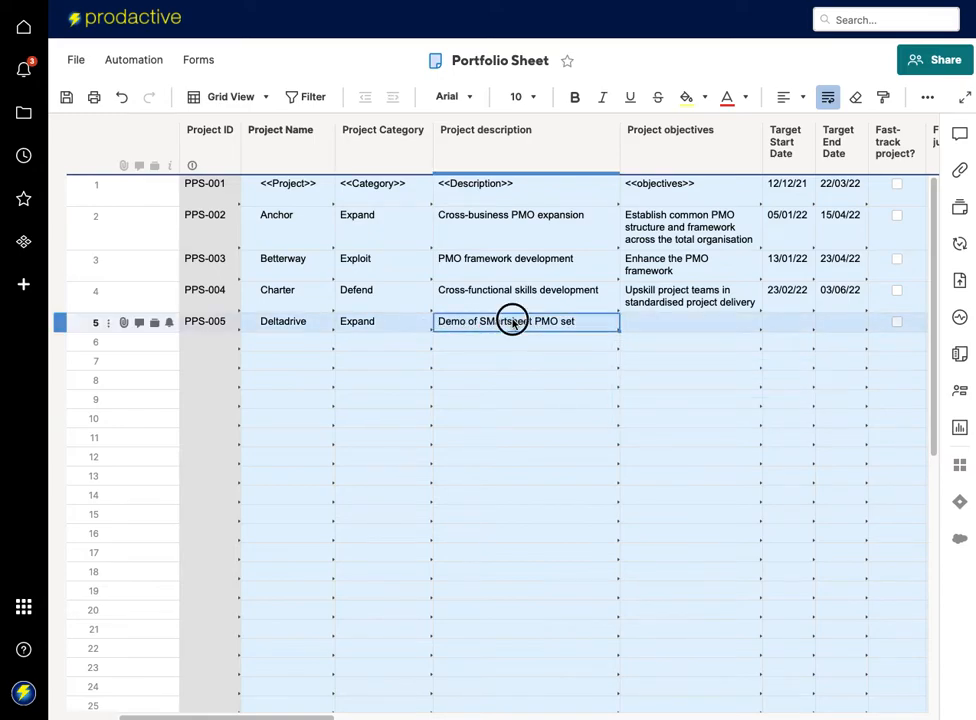
{"action": "left_click", "coordinate": [497, 321]}
{"action": "key", "text": "BackSpace"}
{"action": "type", "text": "m"}
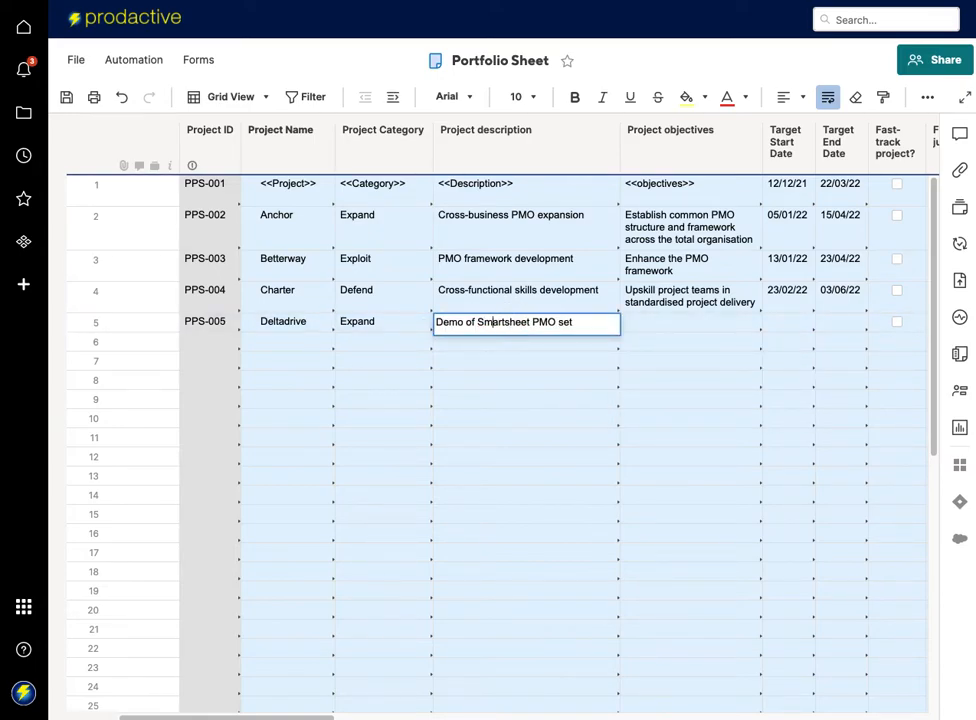
Enter "Provide a demo" as Deltadrive's project objectives and set its Target Start Date to 16/02/22.
{"action": "left_click", "coordinate": [701, 325]}
{"action": "type", "text": "Pro"}
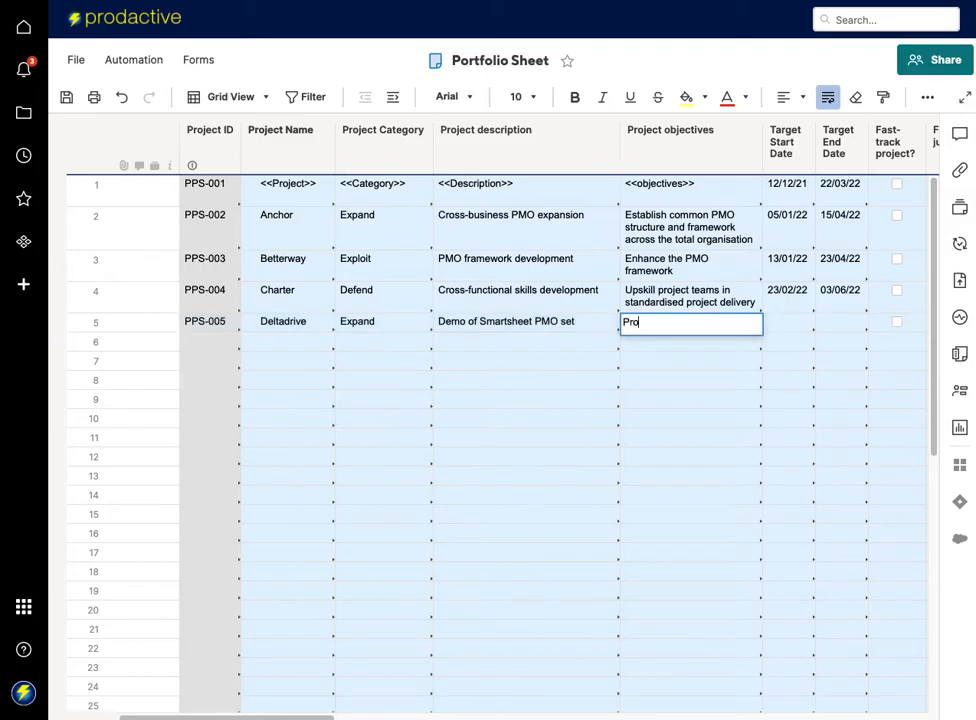
{"action": "type", "text": "vide a demo"}
{"action": "key", "text": "Tab"}
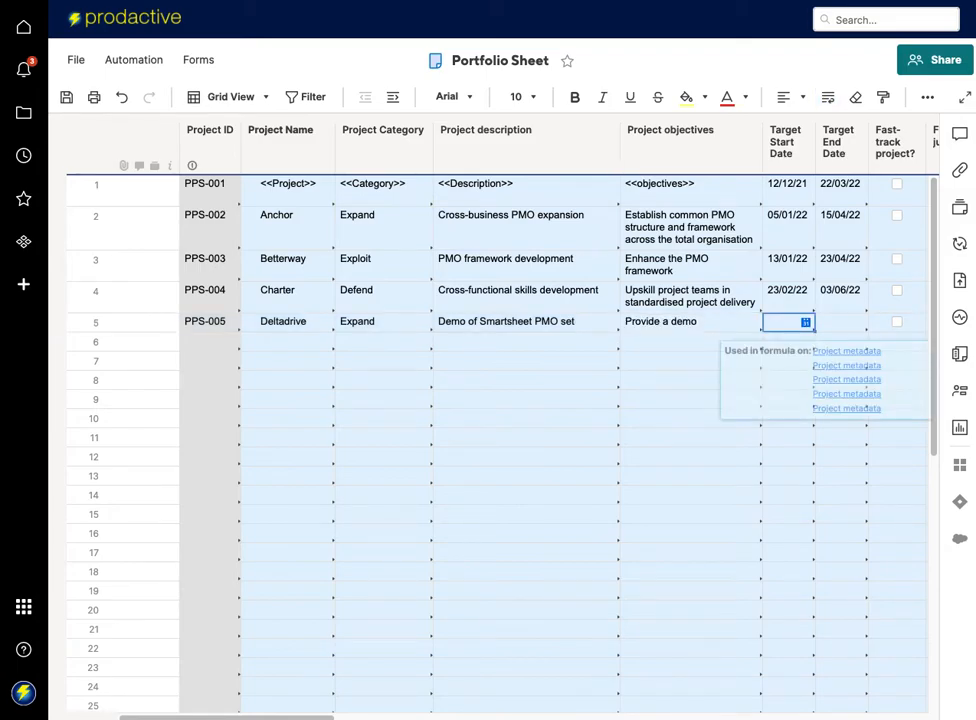
{"action": "type", "text": "16/02/22"}
{"action": "key", "text": "Tab"}
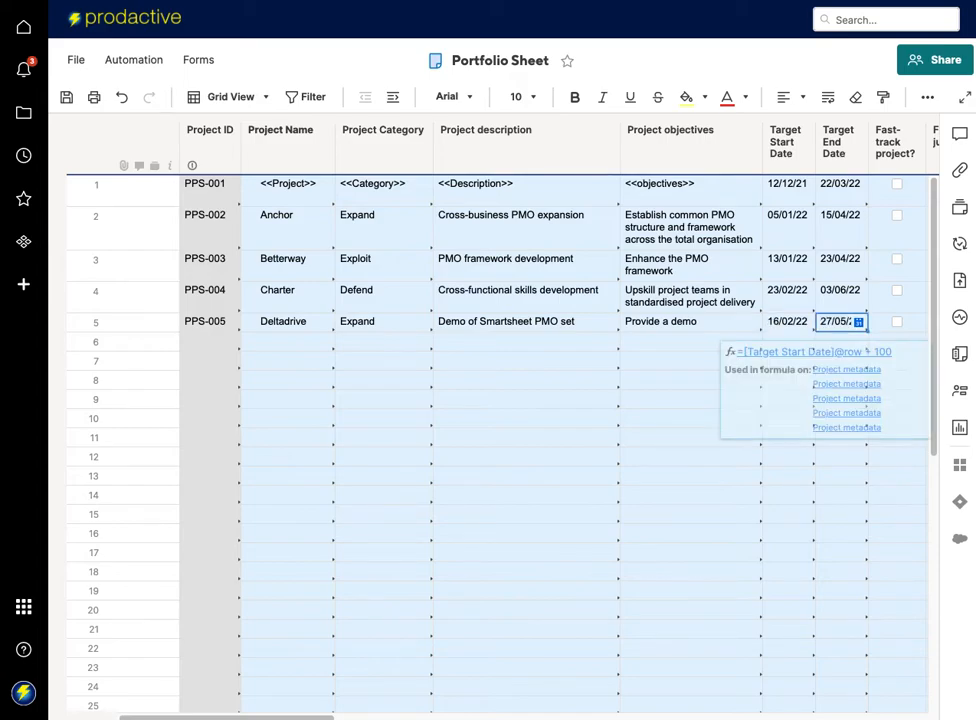
Assign Deltadrive the same Project Manager and Project Sponsor as the Betterway project.
{"action": "scroll", "coordinate": [855, 329], "scroll_direction": "right", "scroll_amount": 5}
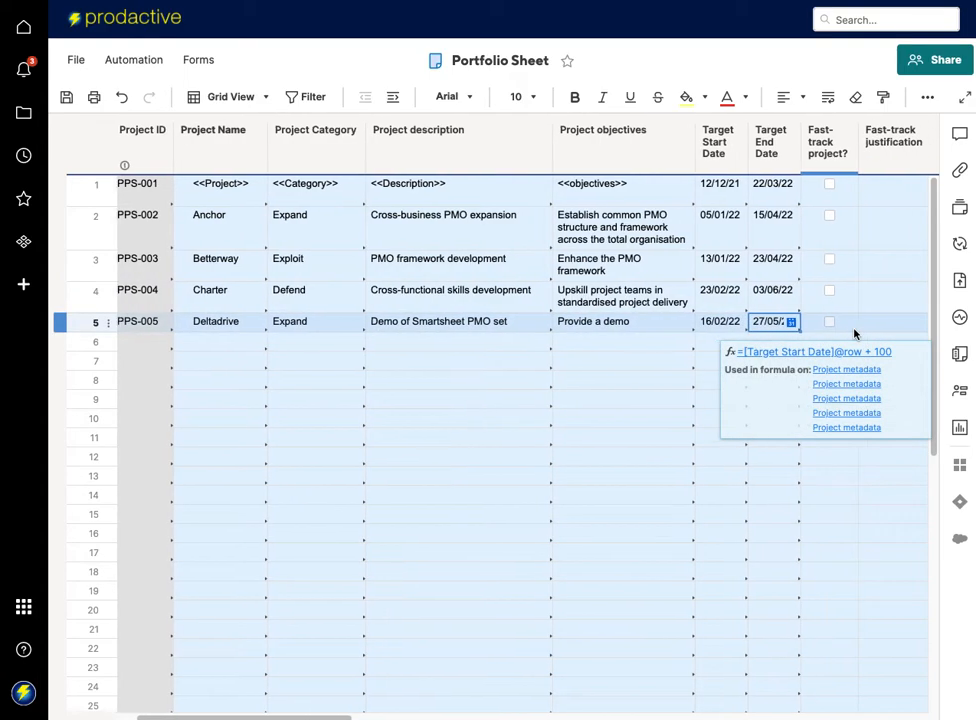
{"action": "scroll", "coordinate": [690, 338], "scroll_direction": "right", "scroll_amount": 1}
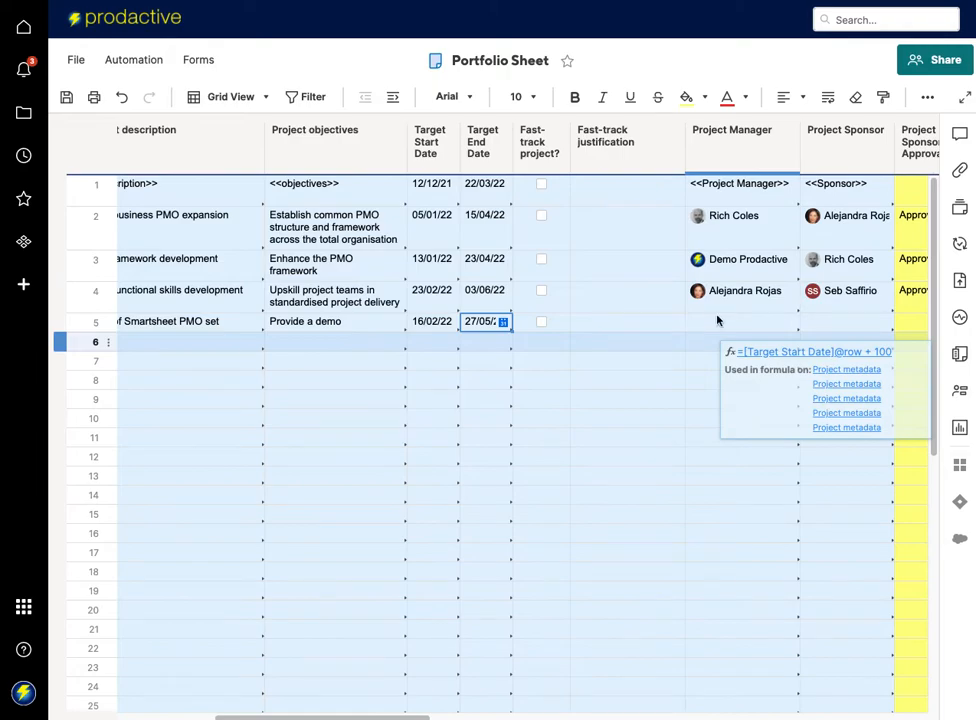
{"action": "left_click", "coordinate": [719, 318]}
{"action": "type", "text": "De"}
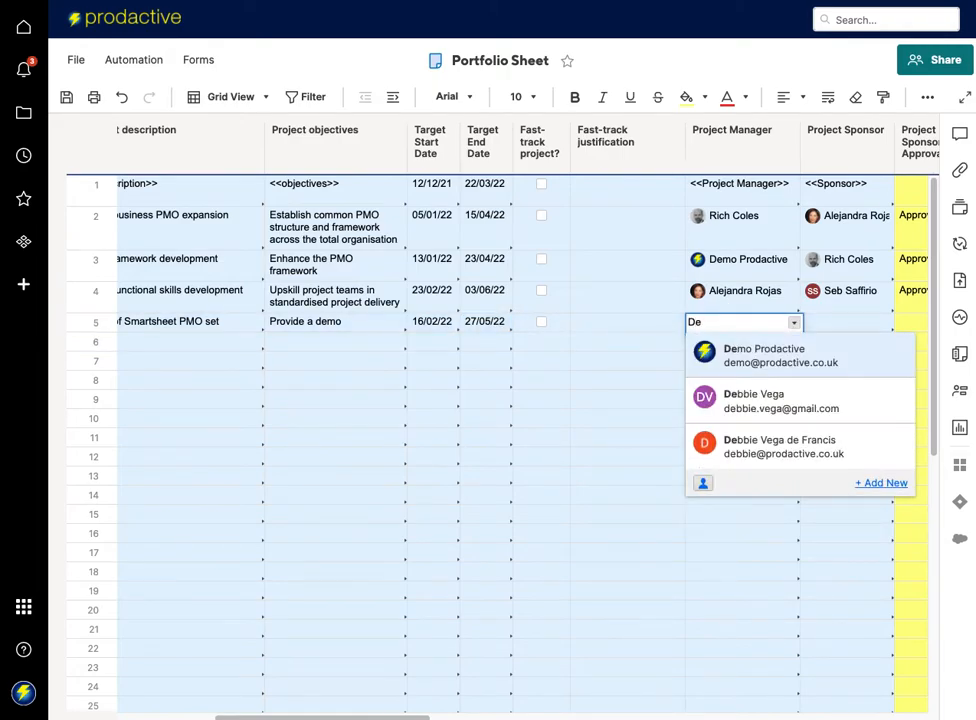
{"action": "key", "text": "Return"}
{"action": "key", "text": "Right"}
{"action": "key", "text": "Up"}
{"action": "type", "text": "Ri"}
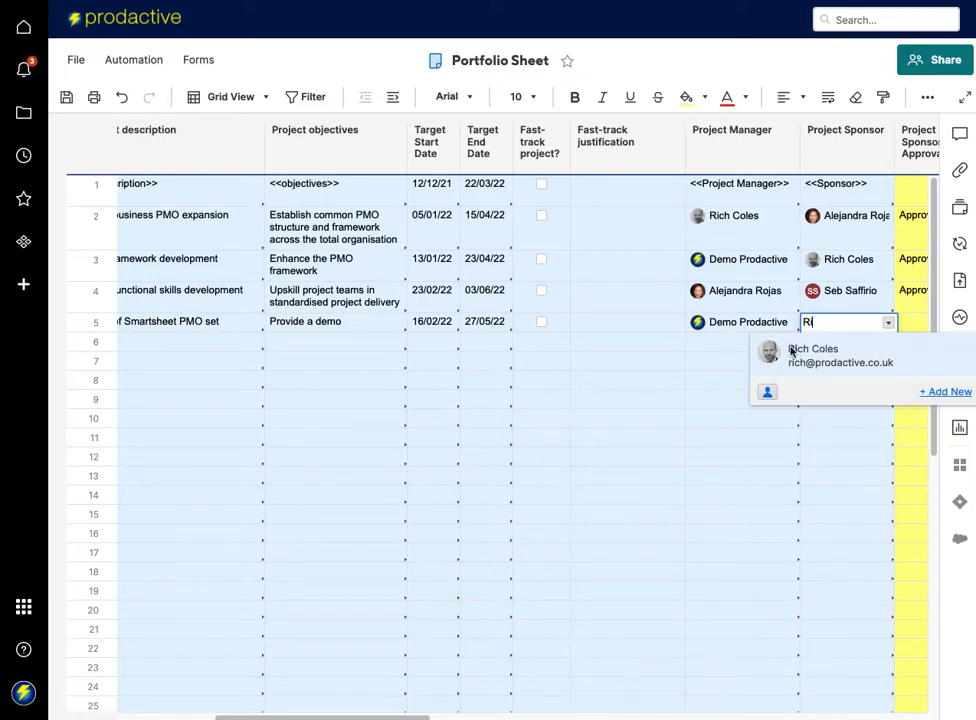
{"action": "left_click", "coordinate": [848, 348]}
Set Deltadrive's Project Sponsor Approval to Approved and its Budget to 5000.
{"action": "scroll", "coordinate": [766, 450], "scroll_direction": "right", "scroll_amount": 3}
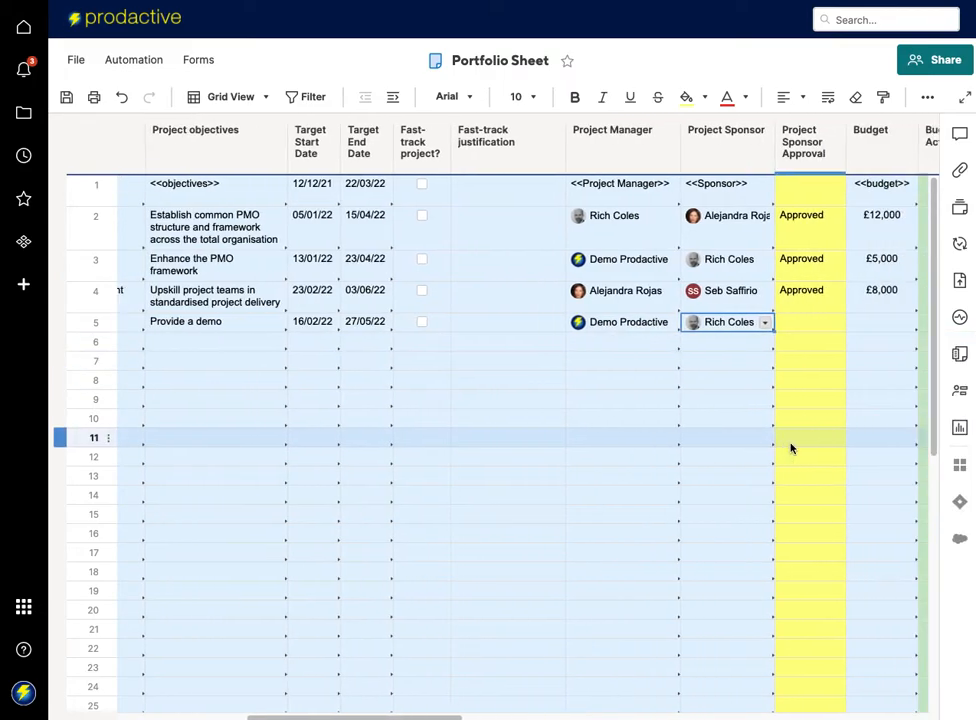
{"action": "left_click", "coordinate": [830, 321]}
{"action": "left_click", "coordinate": [831, 323]}
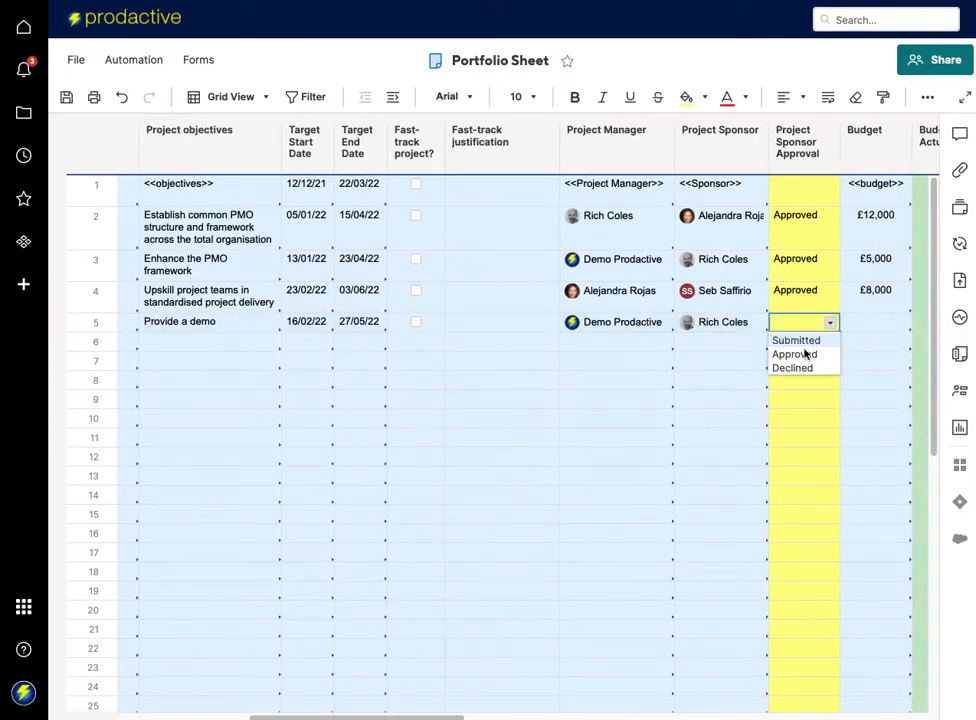
{"action": "left_click", "coordinate": [800, 354]}
{"action": "left_click", "coordinate": [867, 323]}
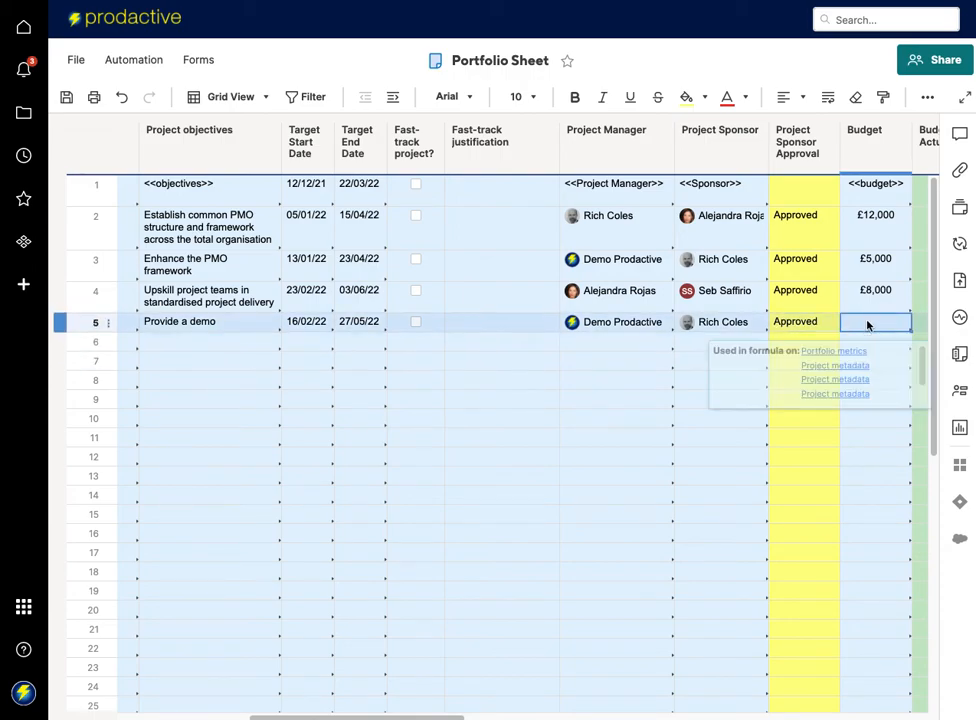
{"action": "type", "text": "5000"}
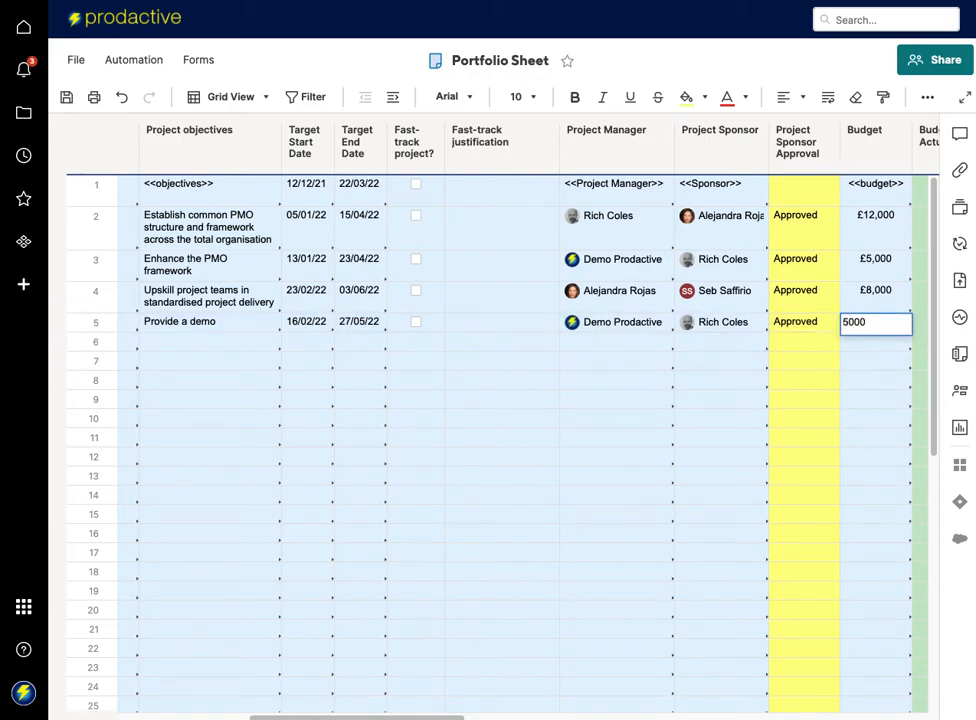
{"action": "key", "text": "Return"}
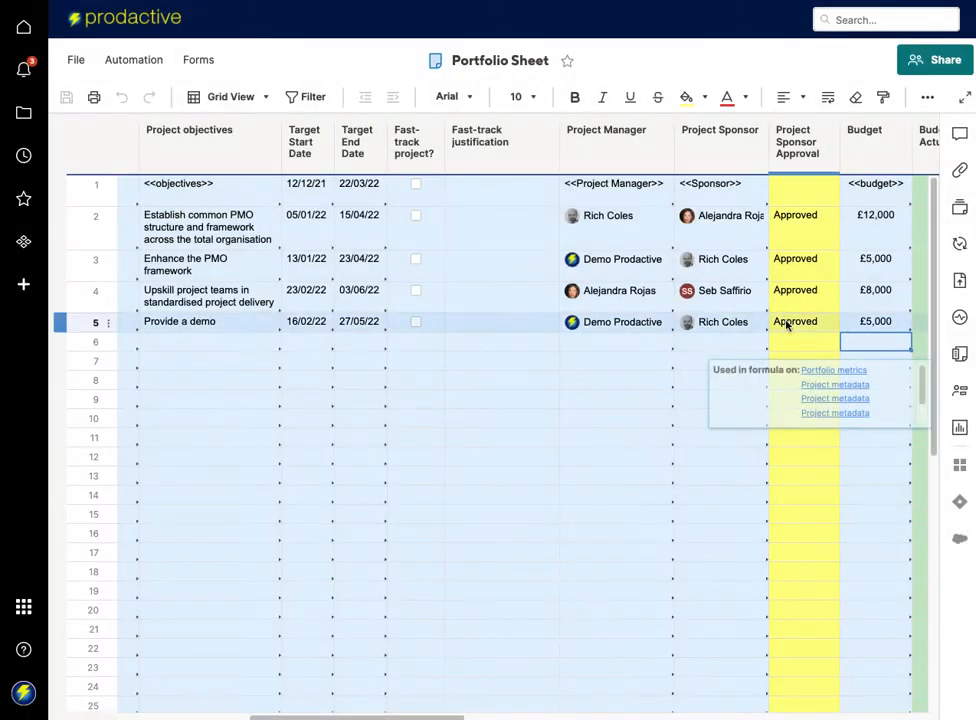
Review Deltadrive's row in the Portfolio Sheet, comparing its entered fields with the Budget Actual, date, dashboard link and status columns.
{"action": "scroll", "coordinate": [651, 410], "scroll_direction": "left", "scroll_amount": 10}
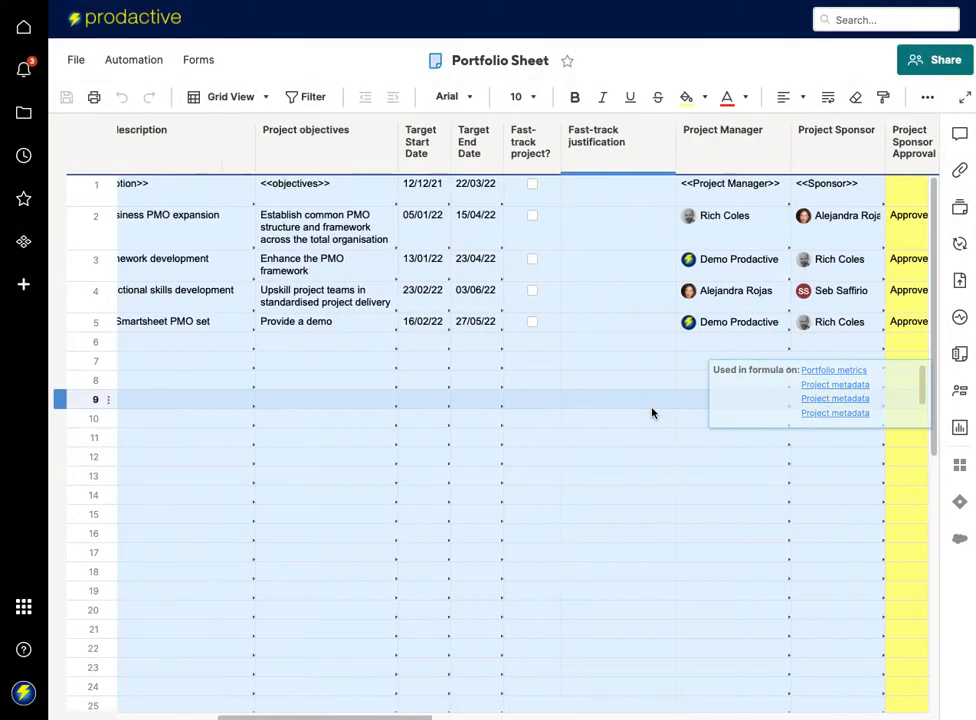
{"action": "scroll", "coordinate": [651, 410], "scroll_direction": "right", "scroll_amount": 10}
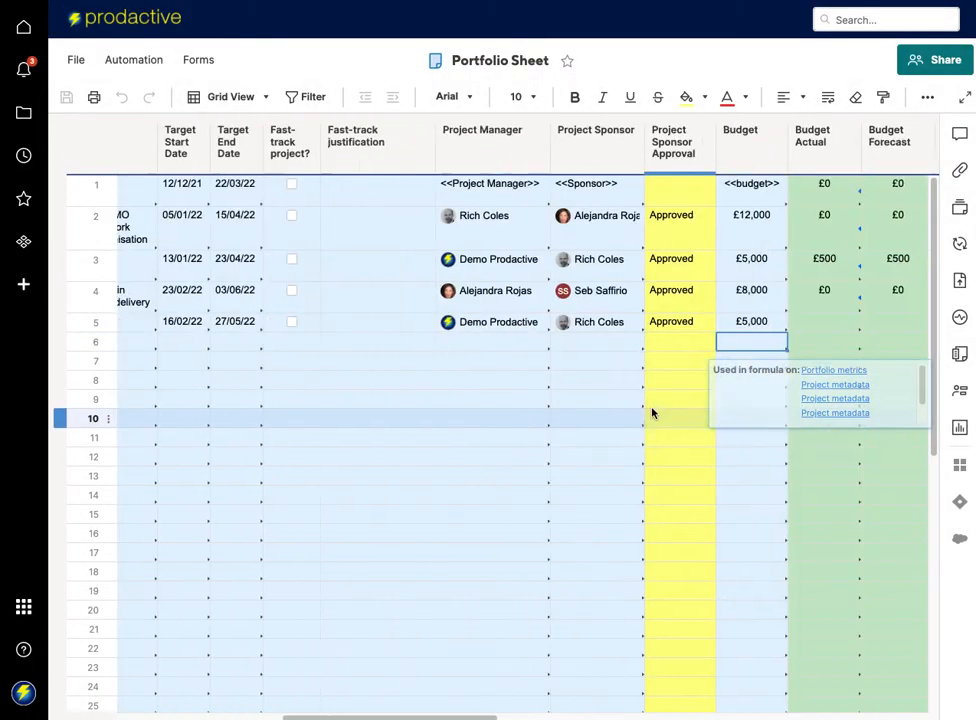
{"action": "scroll", "coordinate": [620, 403], "scroll_direction": "right", "scroll_amount": 3}
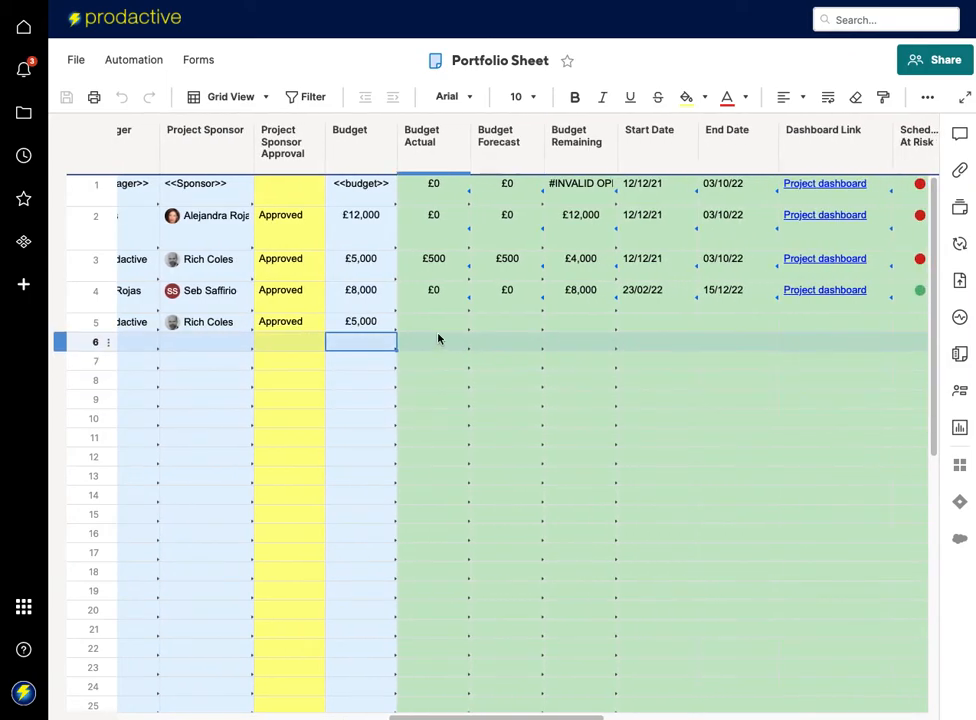
{"action": "scroll", "coordinate": [768, 355], "scroll_direction": "right", "scroll_amount": 8}
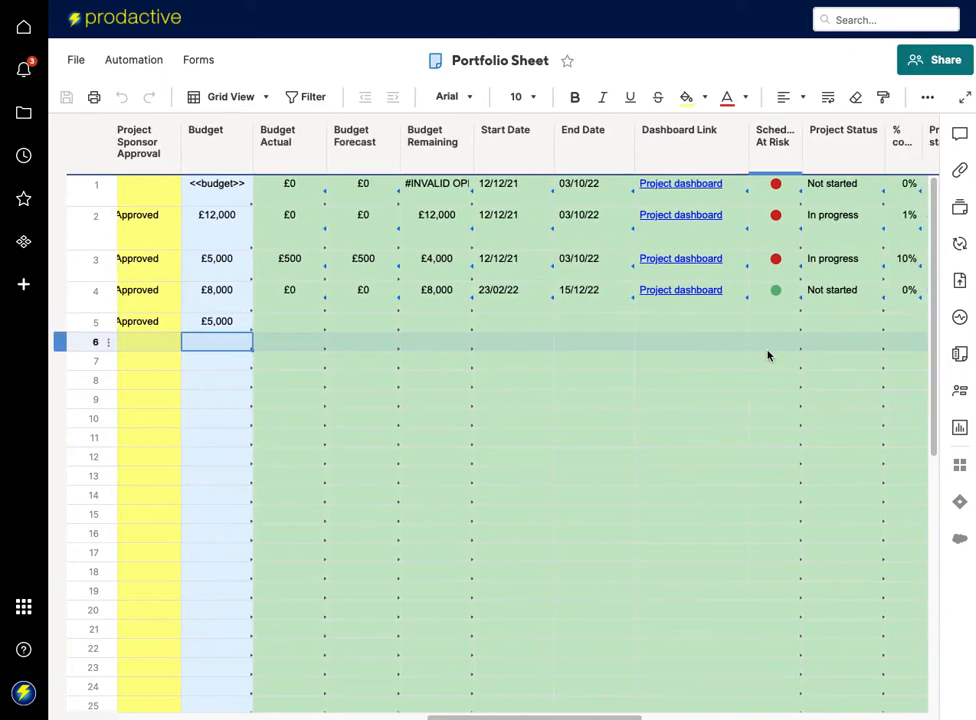
{"action": "scroll", "coordinate": [841, 345], "scroll_direction": "left", "scroll_amount": 20}
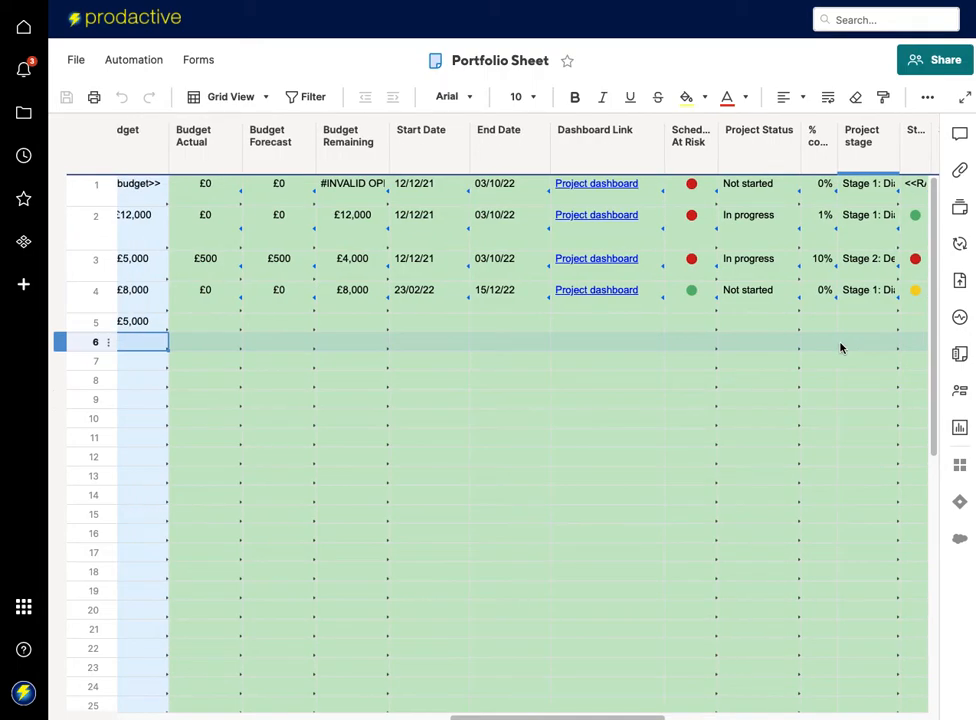
{"action": "scroll", "coordinate": [840, 347], "scroll_direction": "left", "scroll_amount": 5}
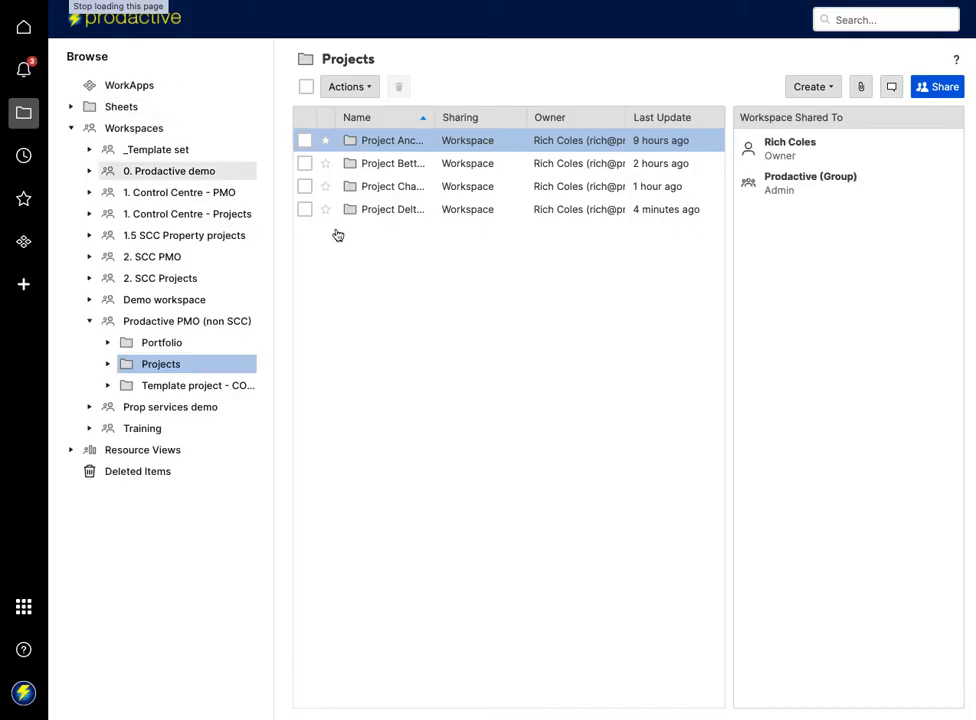
Open the Project metadata sheet in Project Deltadrive's Metadata folder and set its Project ID to PPS-005.
{"action": "left_click", "coordinate": [383, 218]}
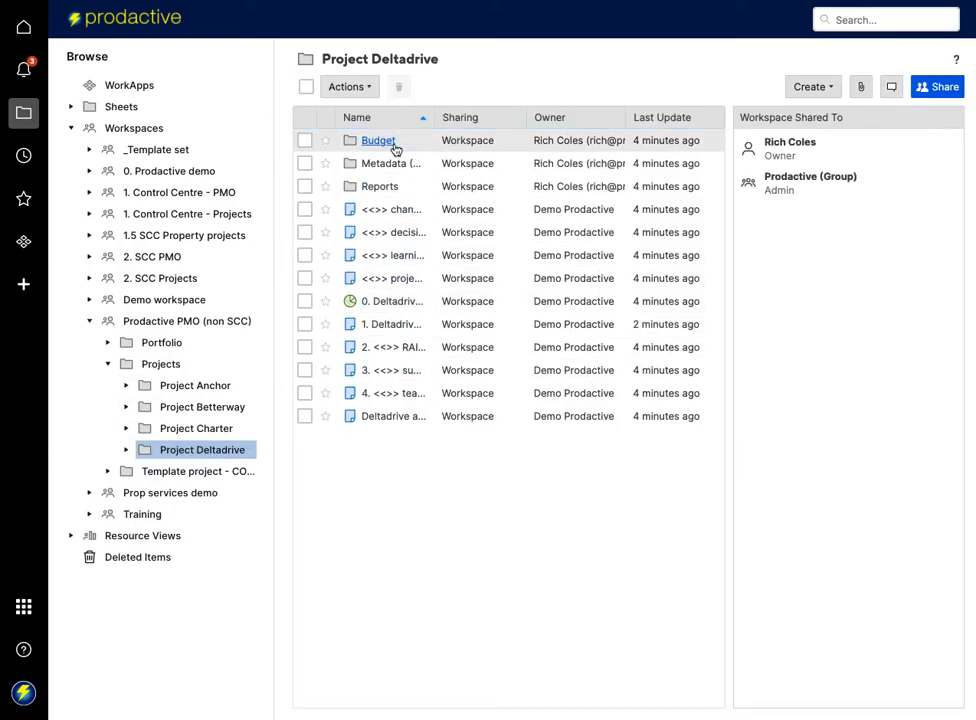
{"action": "left_click", "coordinate": [390, 165]}
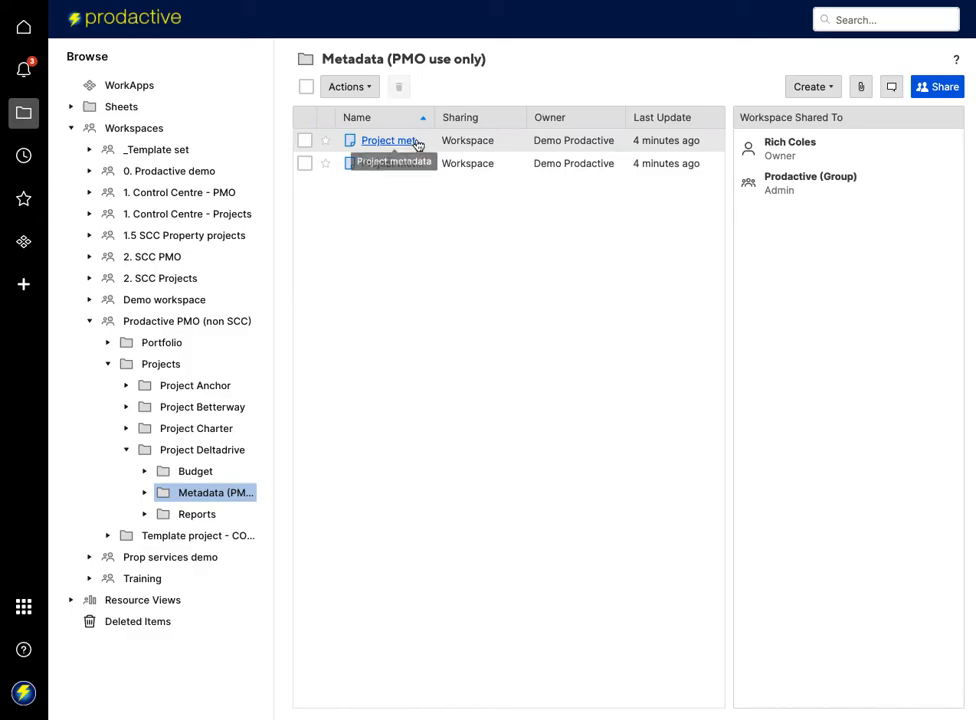
{"action": "left_click", "coordinate": [401, 142]}
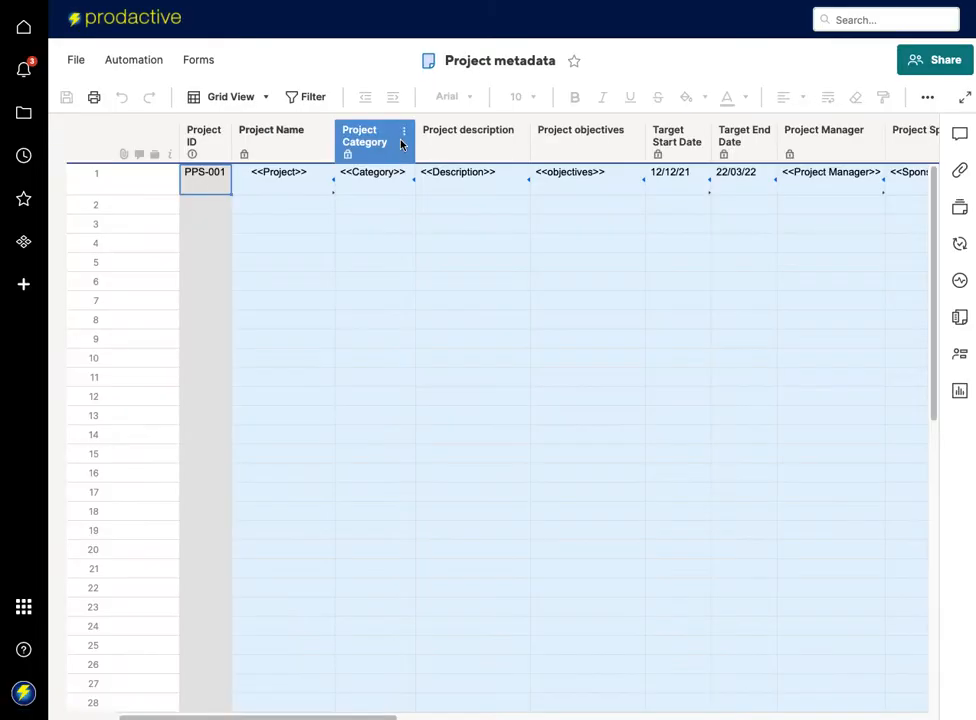
{"action": "double_click", "coordinate": [221, 176]}
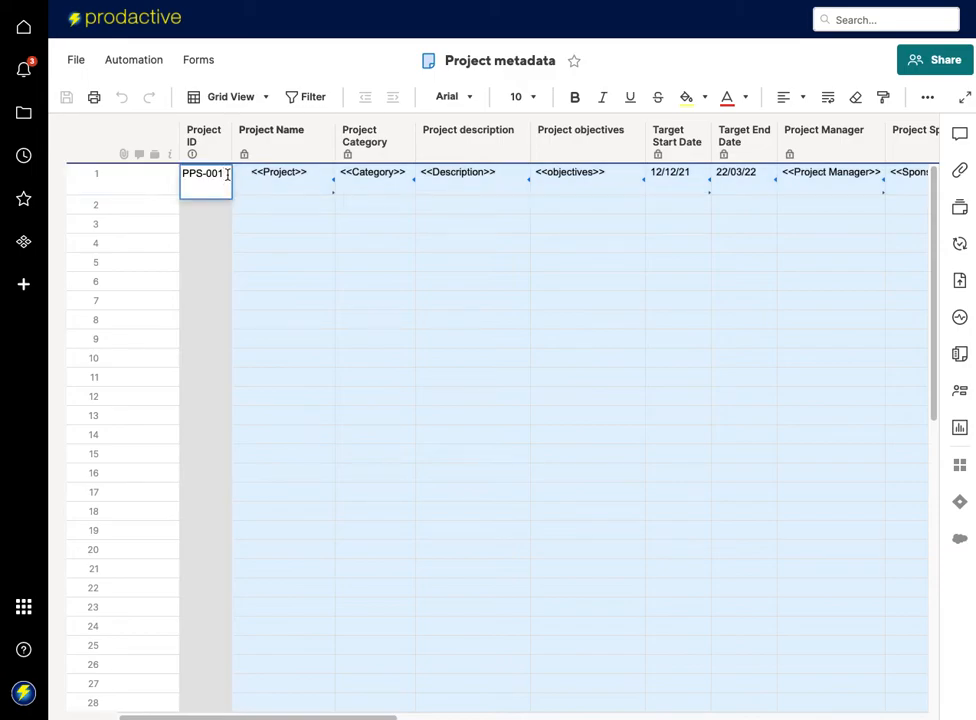
{"action": "type", "text": "5"}
{"action": "key", "text": "Return"}
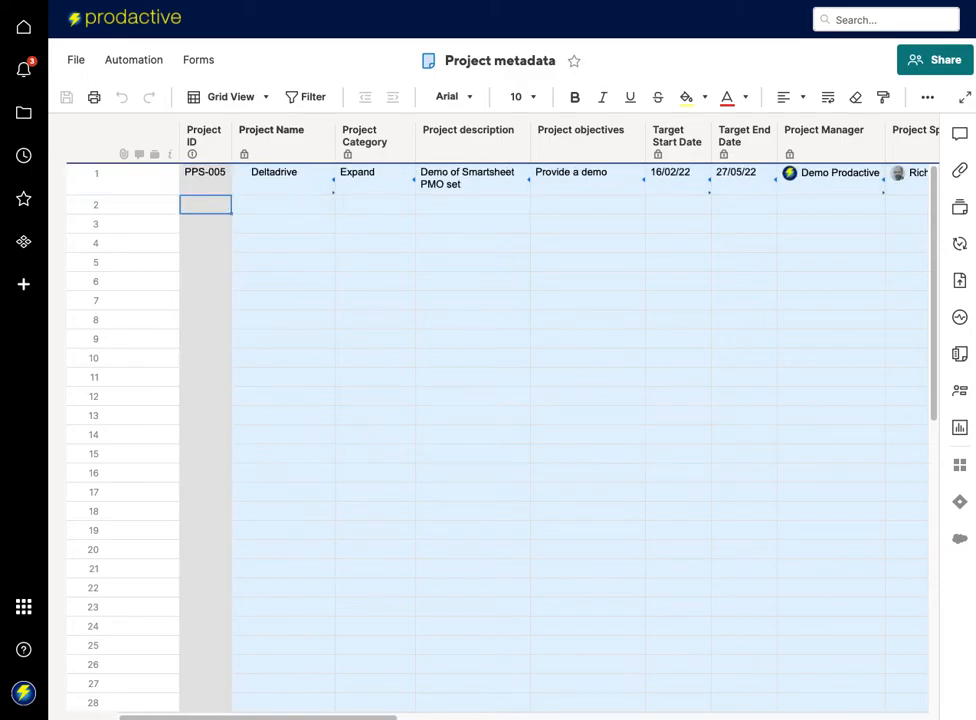
Inspect the Project Name formula in the metadata sheet and review the populated fields through to the budget columns.
{"action": "left_click", "coordinate": [291, 184]}
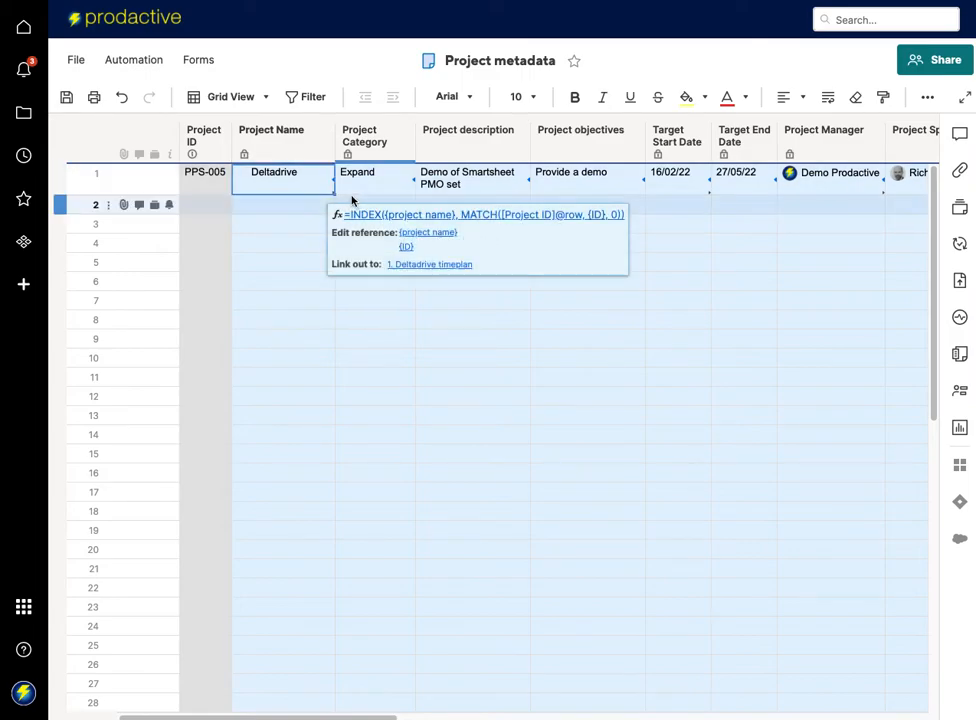
{"action": "scroll", "coordinate": [628, 211], "scroll_direction": "right", "scroll_amount": 2}
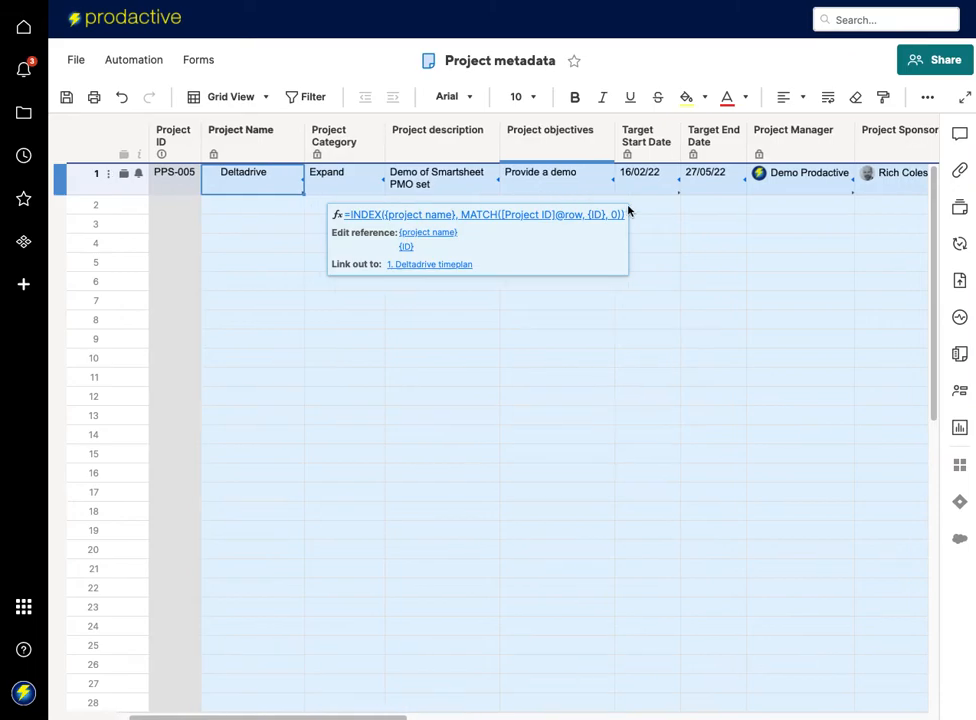
{"action": "left_click", "coordinate": [813, 279]}
{"action": "scroll", "coordinate": [813, 279], "scroll_direction": "right", "scroll_amount": 5}
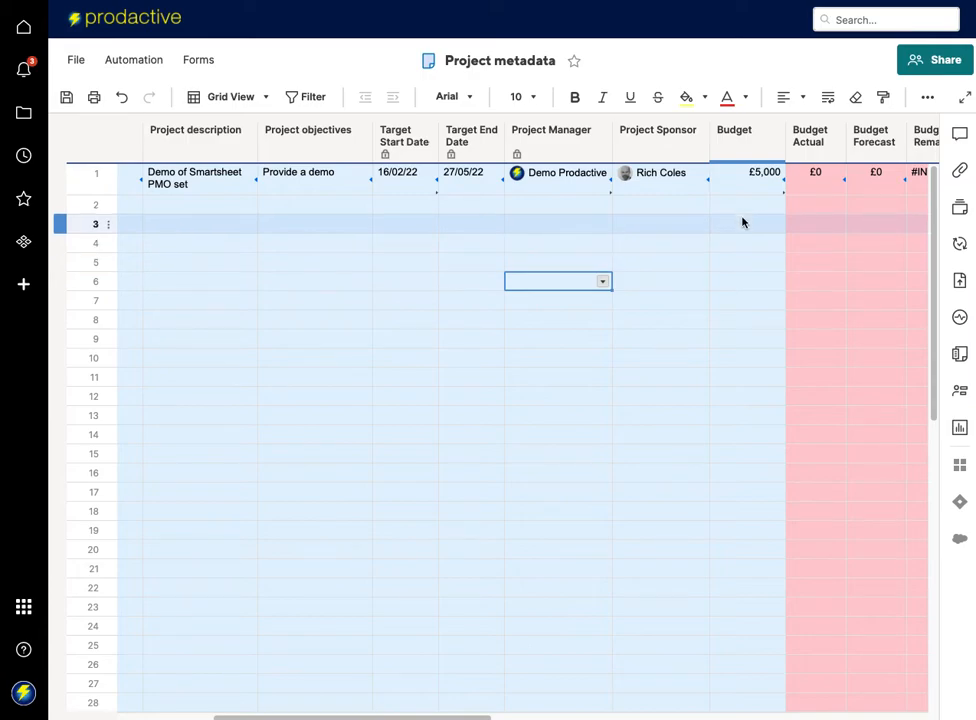
{"action": "scroll", "coordinate": [744, 219], "scroll_direction": "right", "scroll_amount": 1}
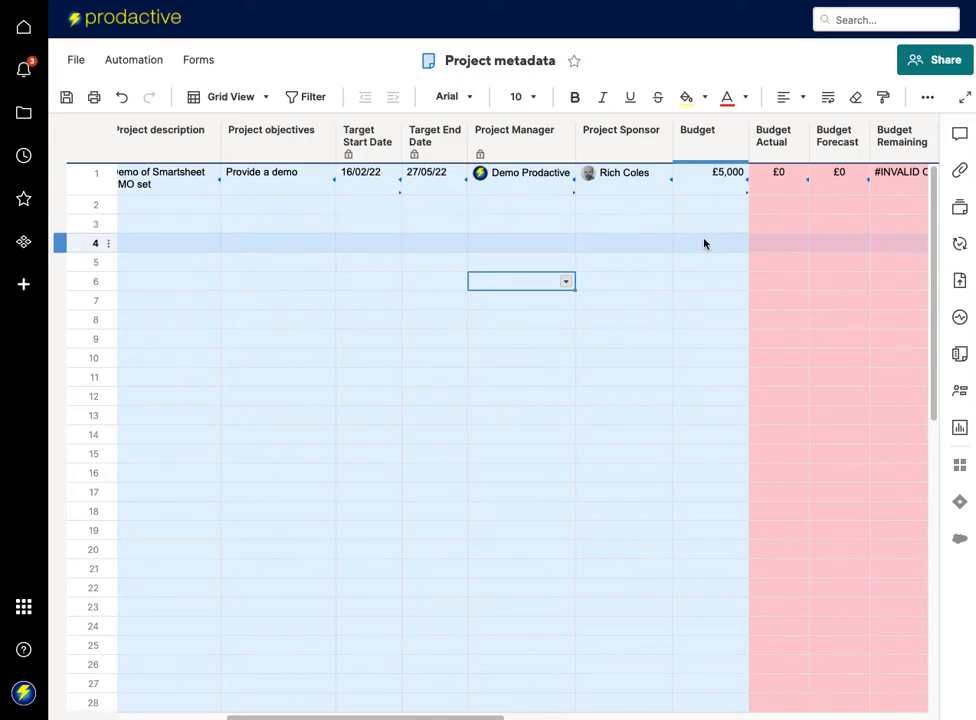
{"action": "scroll", "coordinate": [701, 244], "scroll_direction": "left", "scroll_amount": 10}
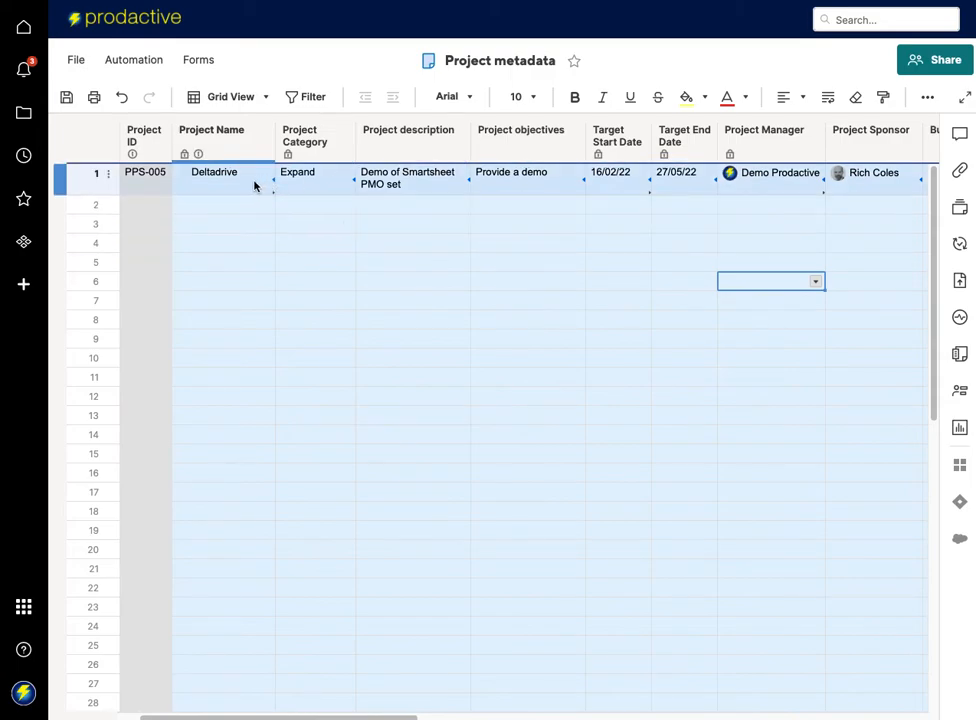
{"action": "scroll", "coordinate": [254, 186], "scroll_direction": "left", "scroll_amount": 2}
Try Charter's Project ID PPS-004 and Betterway's Project ID in the metadata sheet, and restore Deltadrive's PPS-005.
{"action": "double_click", "coordinate": [207, 173]}
{"action": "left_click", "coordinate": [207, 173]}
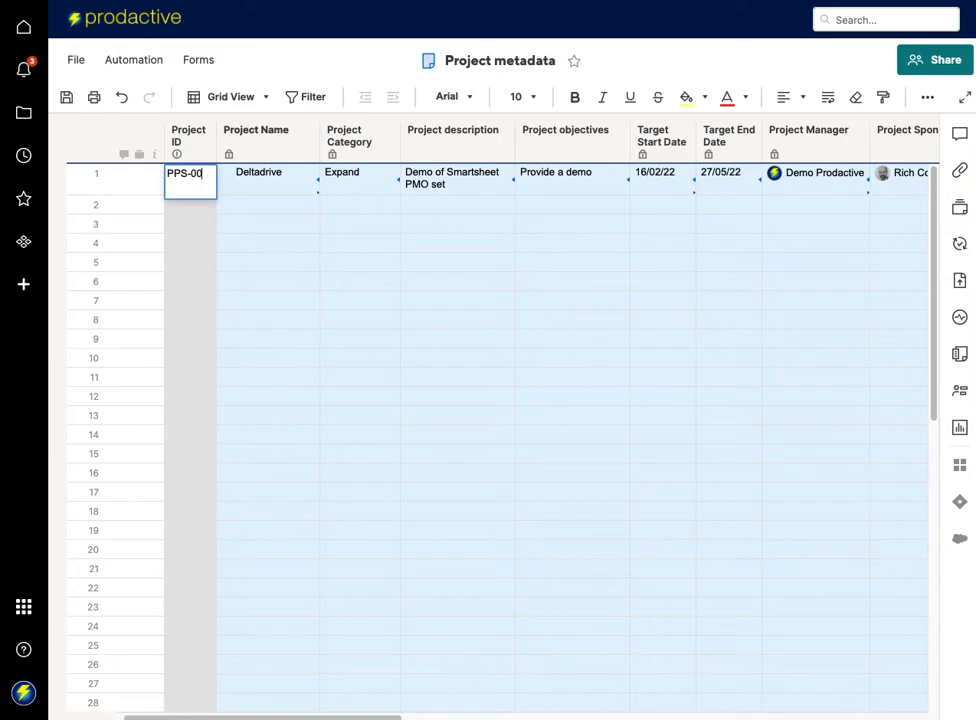
{"action": "type", "text": "4"}
{"action": "key", "text": "Return"}
{"action": "double_click", "coordinate": [204, 174]}
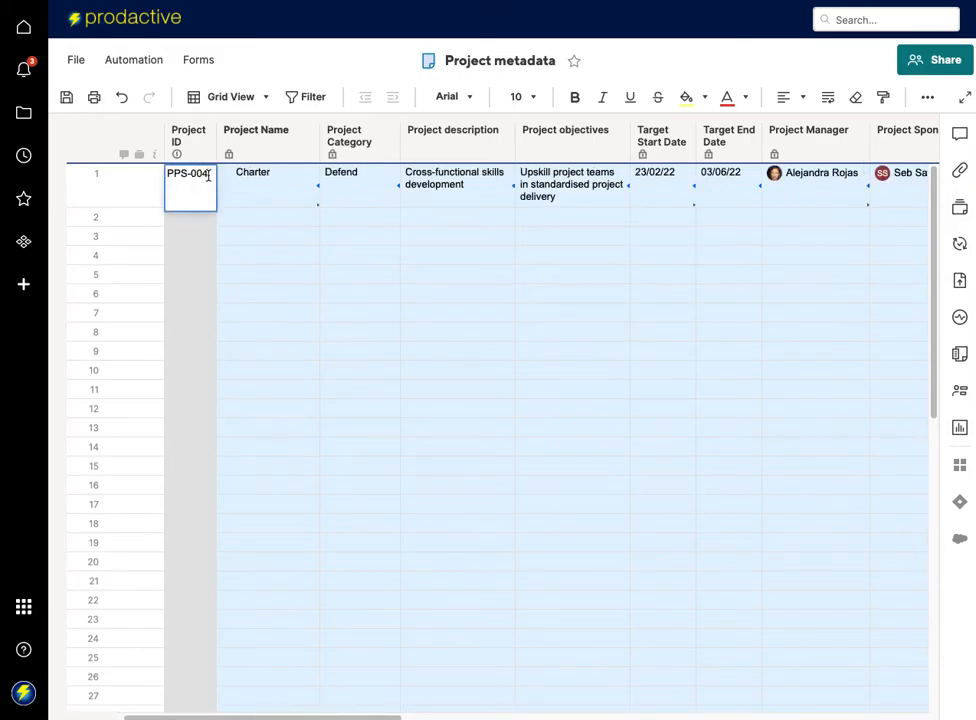
{"action": "double_click", "coordinate": [199, 181]}
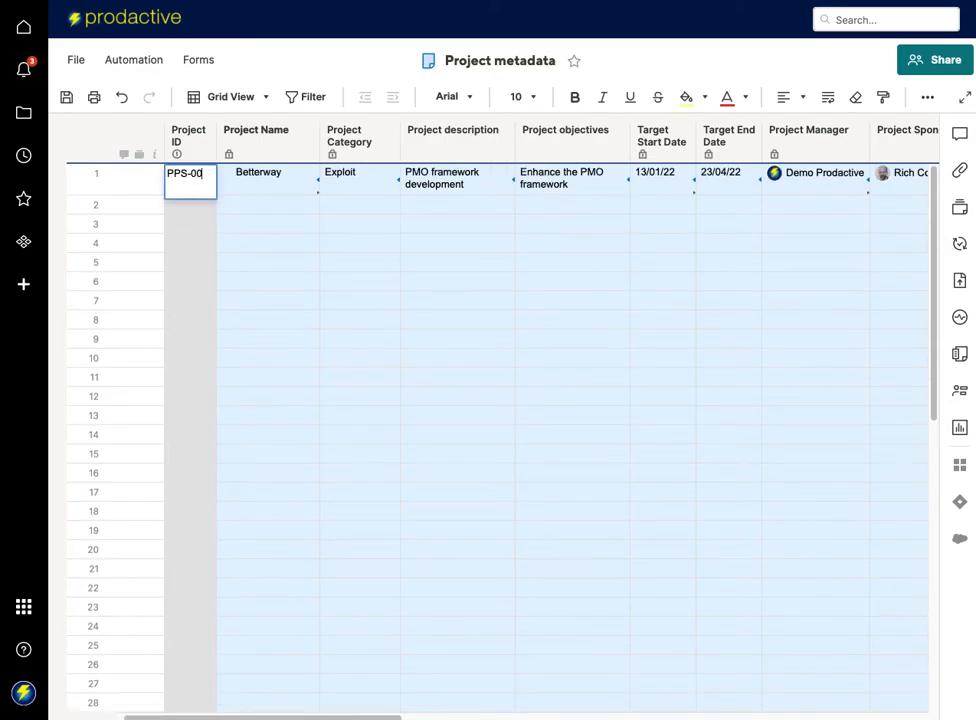
{"action": "key", "text": "Return"}
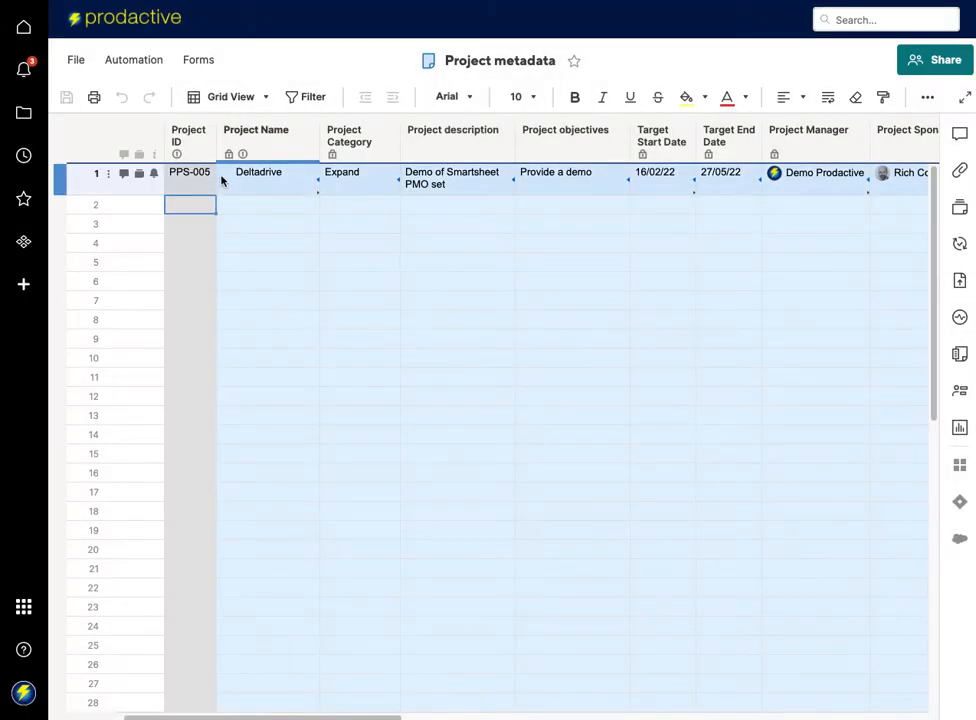
Review Deltadrive's metadata row from the project details through the budget, start and end date, dashboard link and status columns.
{"action": "scroll", "coordinate": [525, 207], "scroll_direction": "right", "scroll_amount": 1}
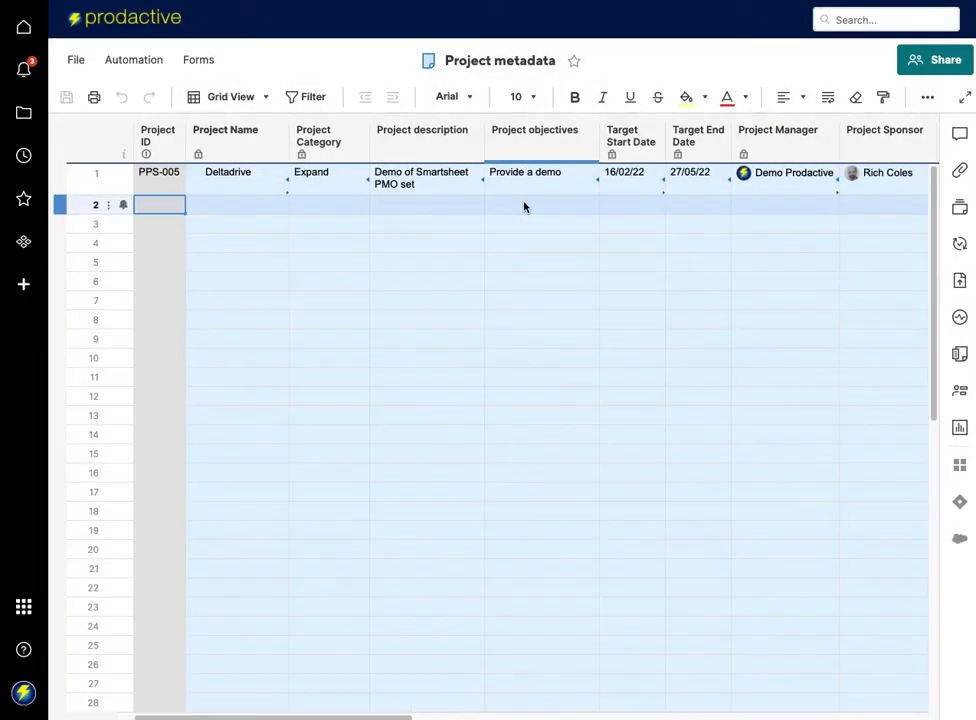
{"action": "scroll", "coordinate": [662, 257], "scroll_direction": "right", "scroll_amount": 5}
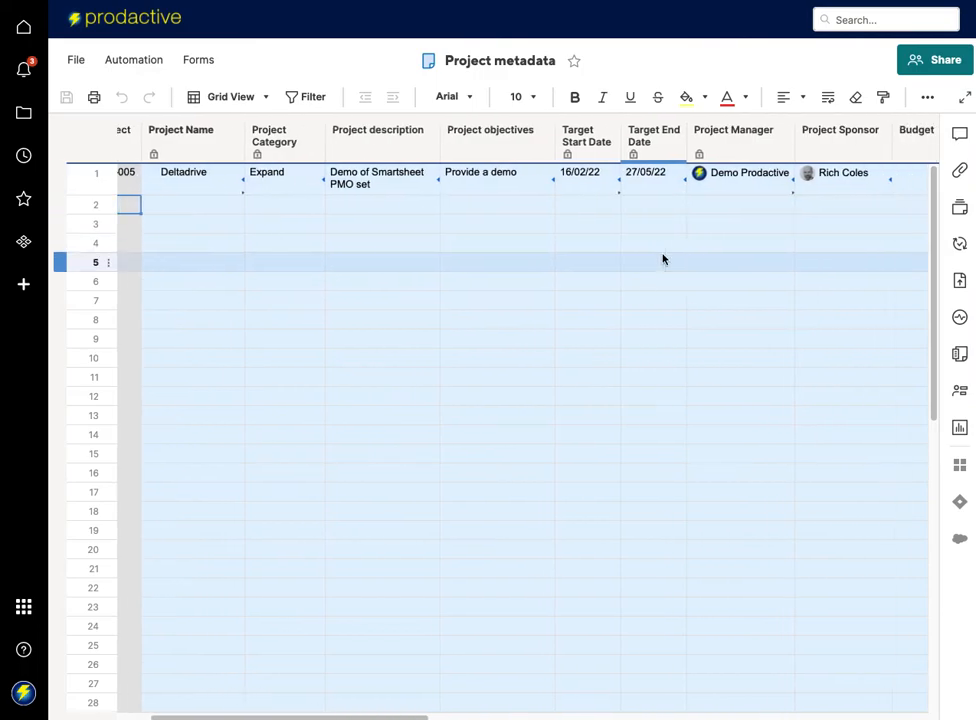
{"action": "scroll", "coordinate": [662, 259], "scroll_direction": "right", "scroll_amount": 4}
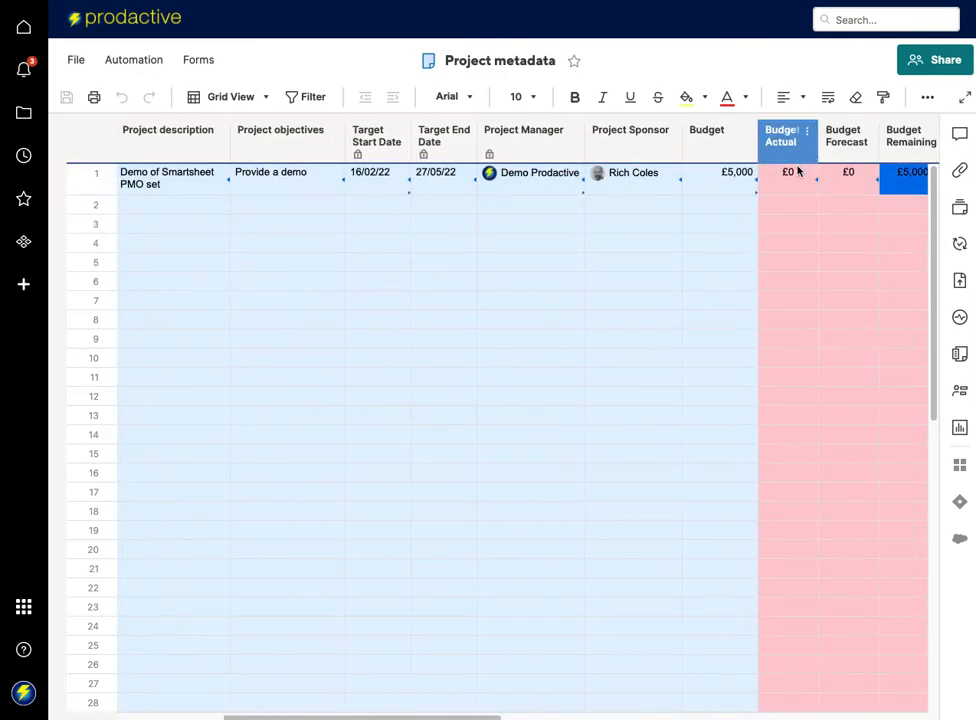
{"action": "scroll", "coordinate": [797, 190], "scroll_direction": "right", "scroll_amount": 4}
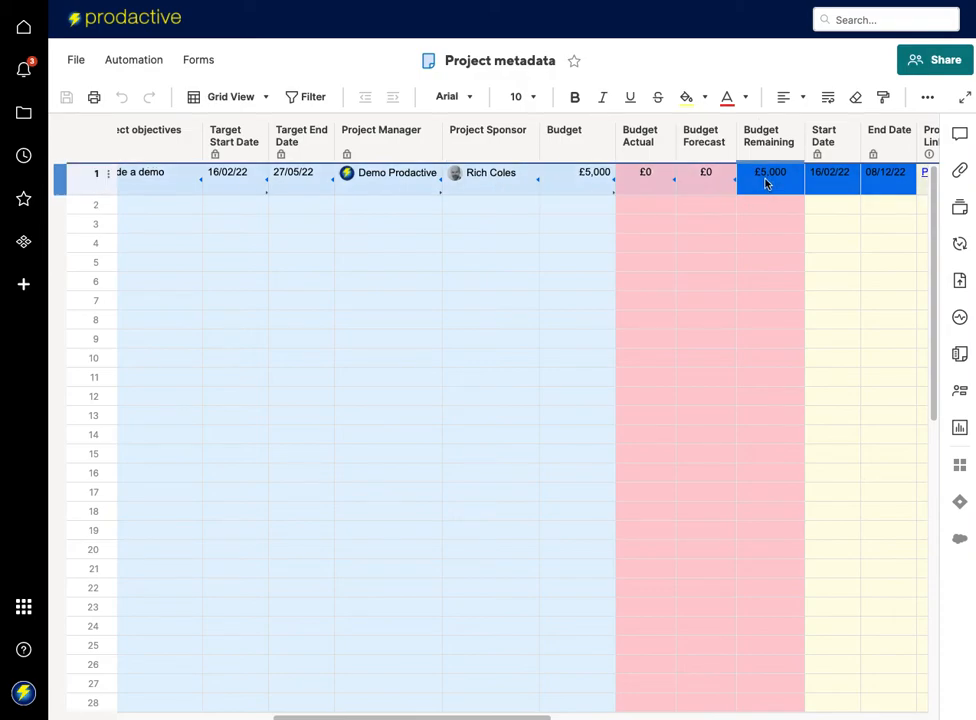
{"action": "scroll", "coordinate": [841, 188], "scroll_direction": "right", "scroll_amount": 7}
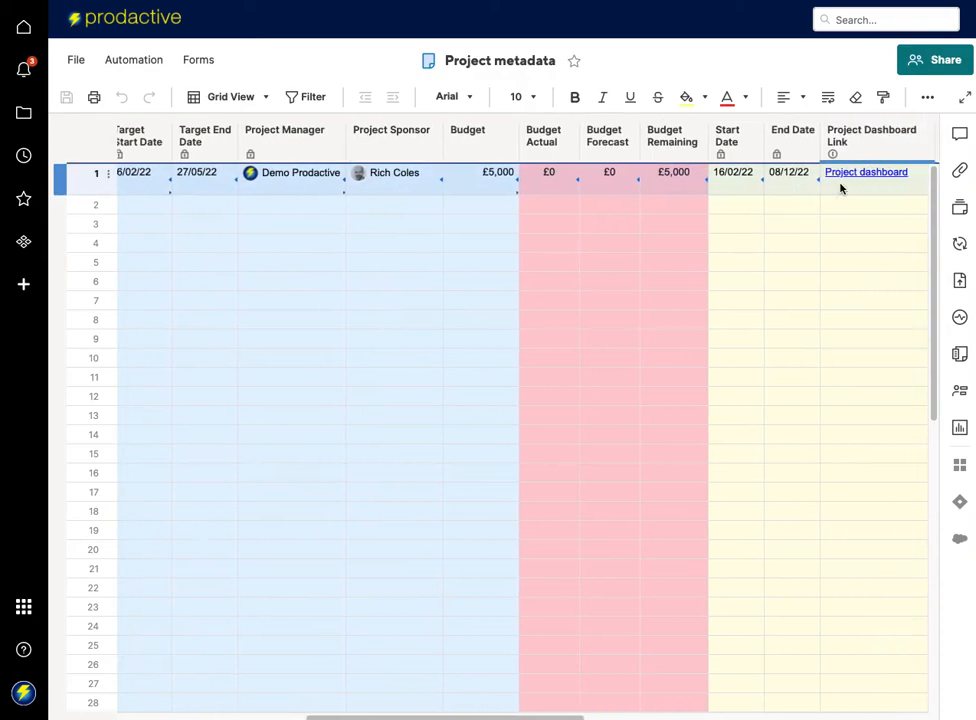
{"action": "left_click", "coordinate": [791, 202]}
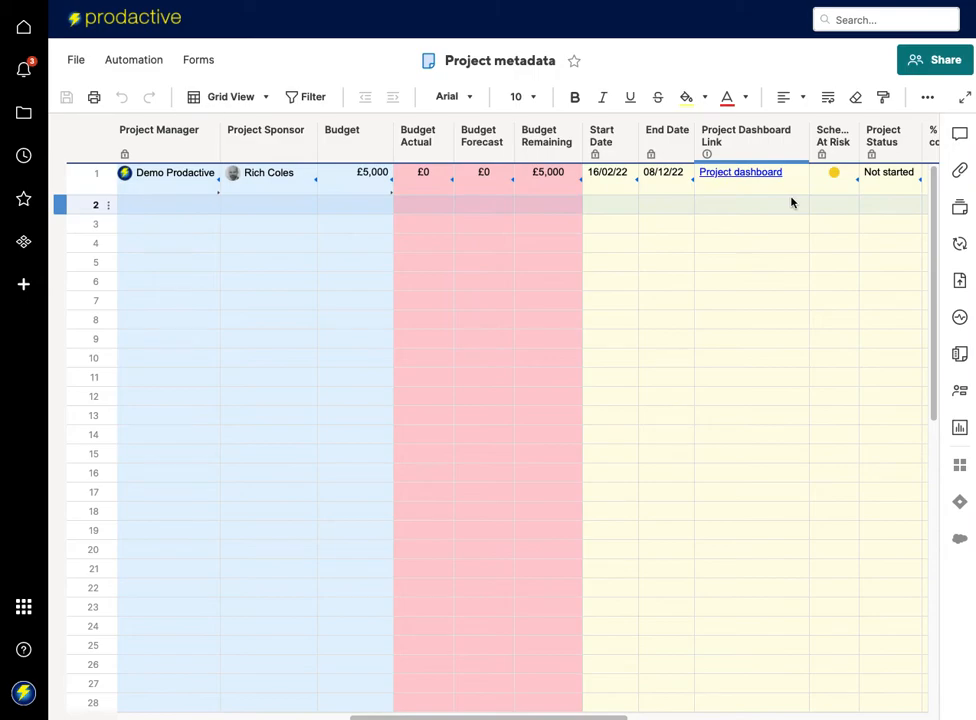
{"action": "scroll", "coordinate": [791, 202], "scroll_direction": "left", "scroll_amount": 6}
{"action": "scroll", "coordinate": [791, 202], "scroll_direction": "left", "scroll_amount": 1}
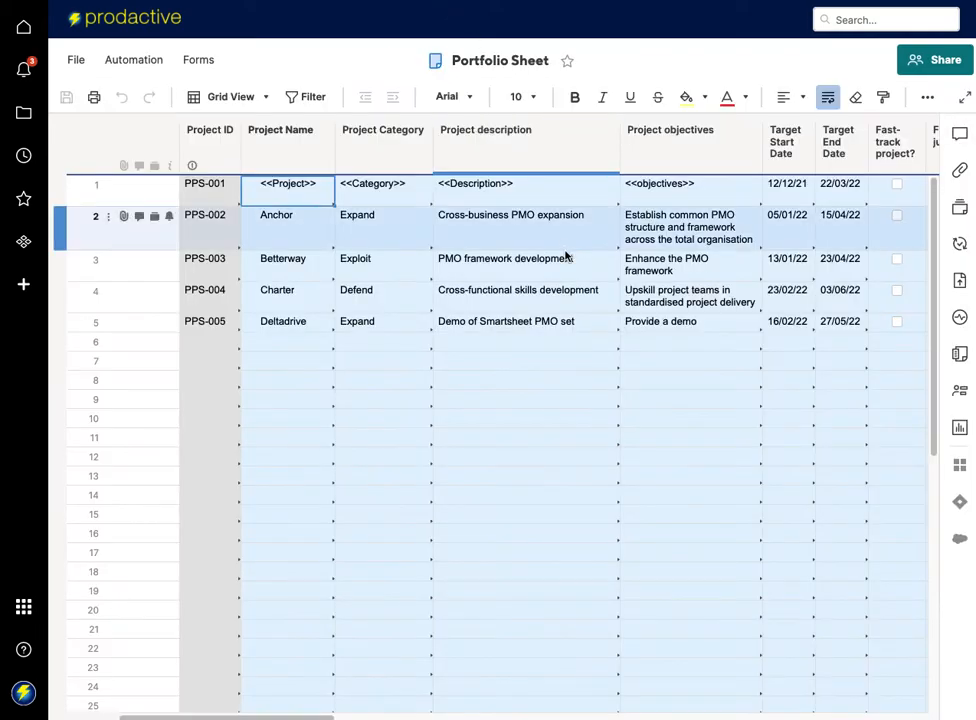
In the Portfolio Sheet, start a link from another sheet for Deltadrive's cells from Budget Actual through Key next steps.
{"action": "scroll", "coordinate": [610, 449], "scroll_direction": "down", "scroll_amount": 1}
{"action": "scroll", "coordinate": [607, 450], "scroll_direction": "right", "scroll_amount": 10}
{"action": "scroll", "coordinate": [607, 450], "scroll_direction": "up", "scroll_amount": 1}
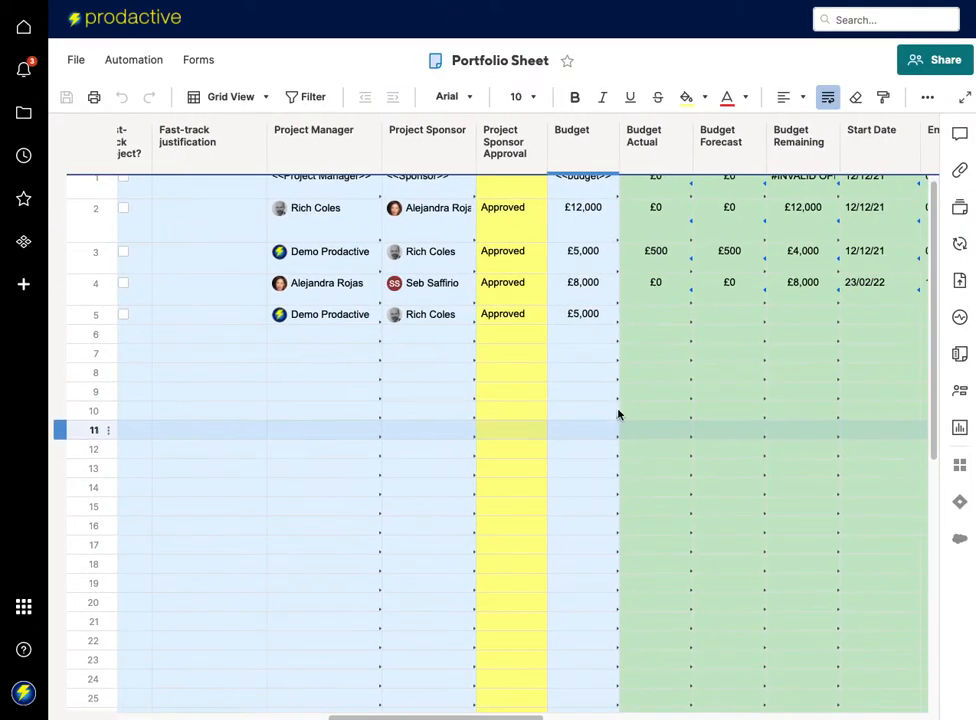
{"action": "left_click", "coordinate": [654, 311]}
{"action": "key", "text": "shift+Right"}
{"action": "key", "text": "shift+Right"}
{"action": "key", "text": "shift+Right"}
{"action": "key", "text": "shift+Right"}
{"action": "key", "text": "shift+Right"}
{"action": "key", "text": "shift+Right"}
{"action": "key", "text": "shift+Right"}
{"action": "key", "text": "shift+Right"}
{"action": "key", "text": "shift+Right"}
{"action": "key", "text": "shift+Right"}
{"action": "key", "text": "shift+Right"}
{"action": "key", "text": "shift+Right"}
{"action": "key", "text": "shift+Right"}
{"action": "key", "text": "shift+Right"}
{"action": "key", "text": "shift+Right"}
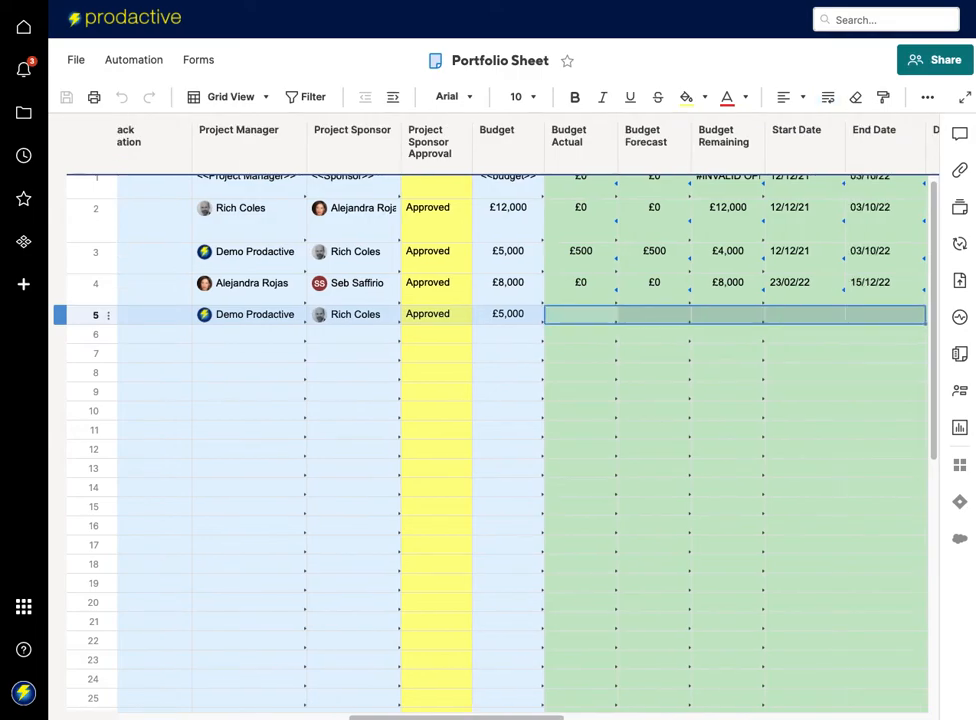
{"action": "key", "text": "shift+Right"}
{"action": "key", "text": "shift+Right"}
{"action": "key", "text": "shift+Right"}
{"action": "key", "text": "shift+Right"}
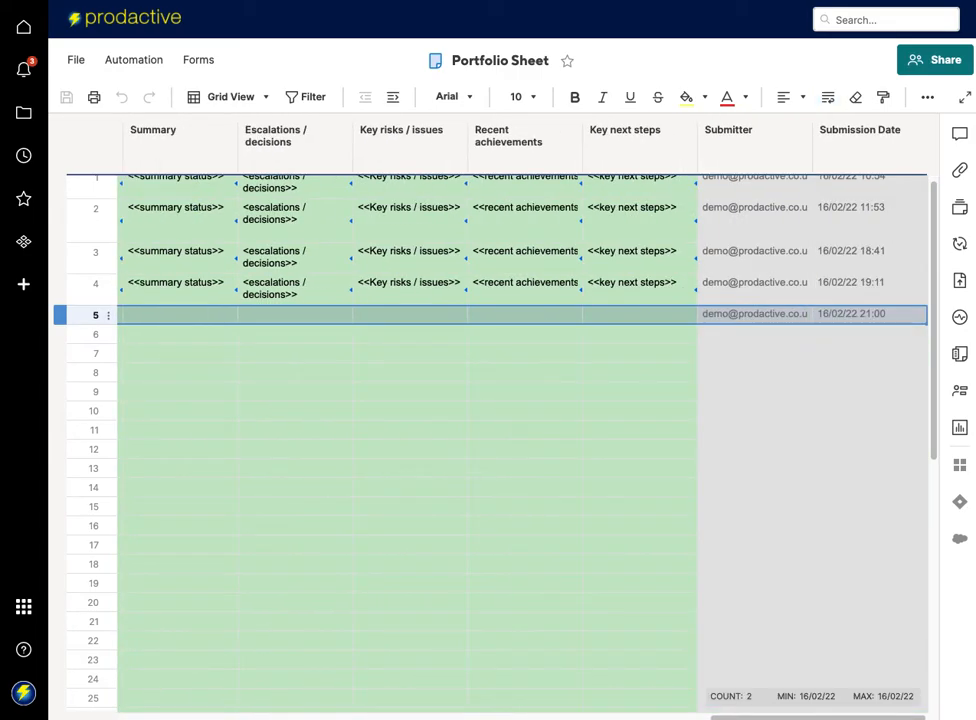
{"action": "key", "text": "shift+Left"}
{"action": "key", "text": "shift+Left"}
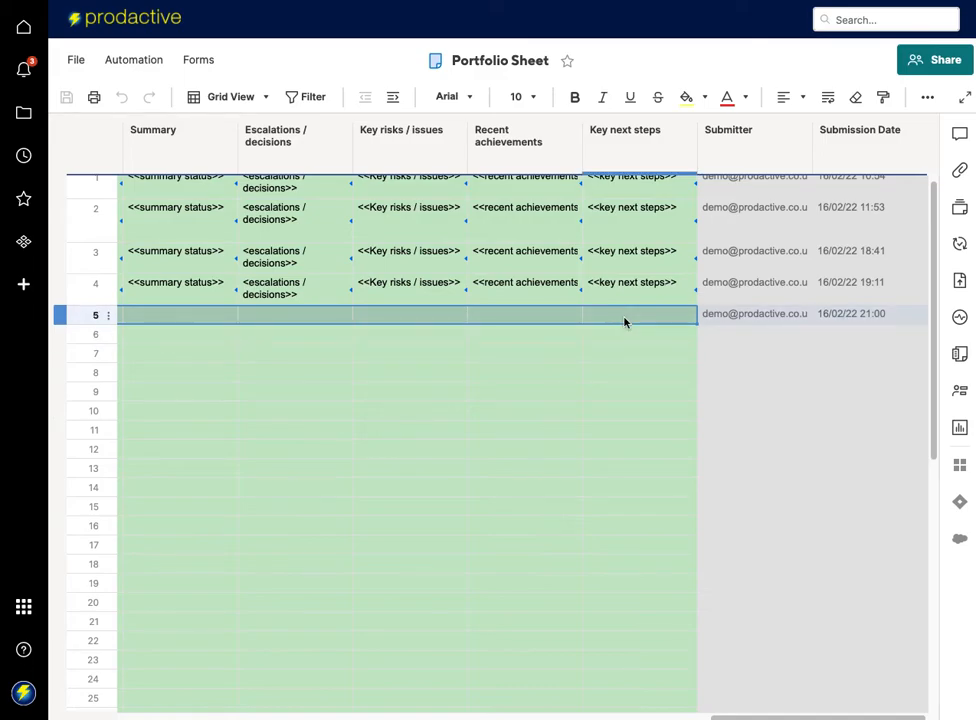
{"action": "right_click", "coordinate": [624, 321]}
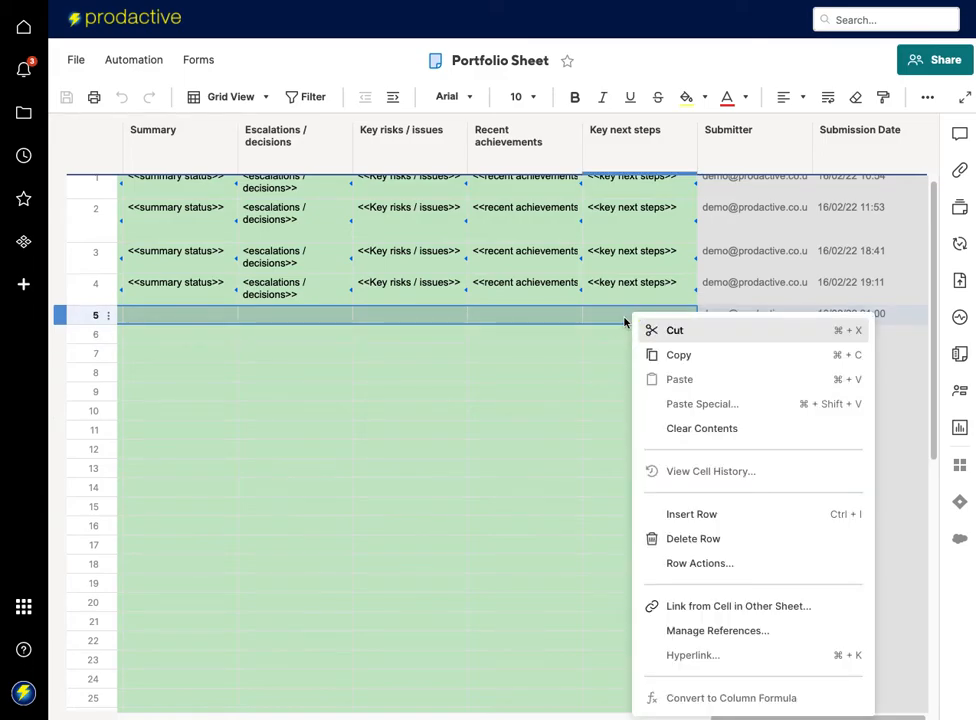
{"action": "left_click", "coordinate": [683, 604]}
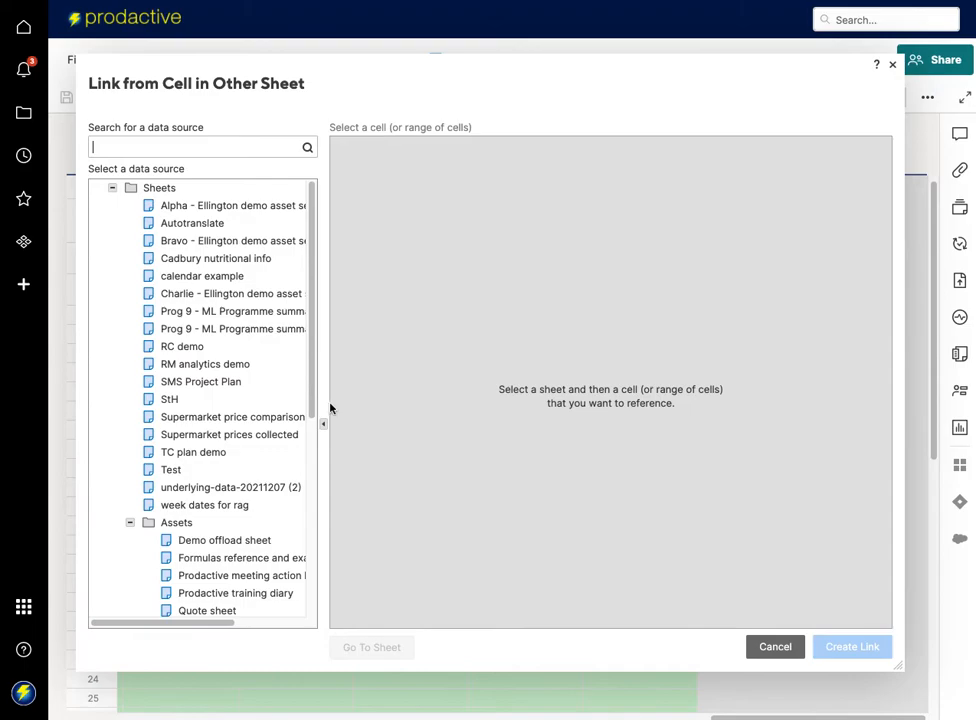
Choose the Project metadata sheet in Project Deltadrive's metadata folder, under the Prodactive PMO (non SCC) workspace, as the link source.
{"action": "left_click", "coordinate": [112, 189]}
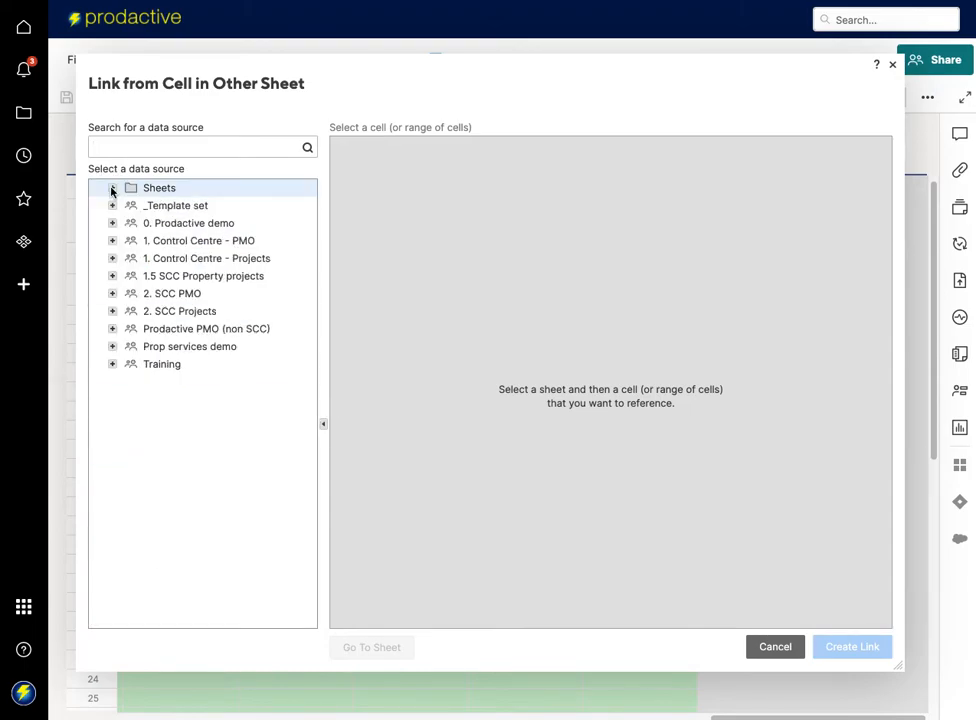
{"action": "left_click", "coordinate": [113, 328]}
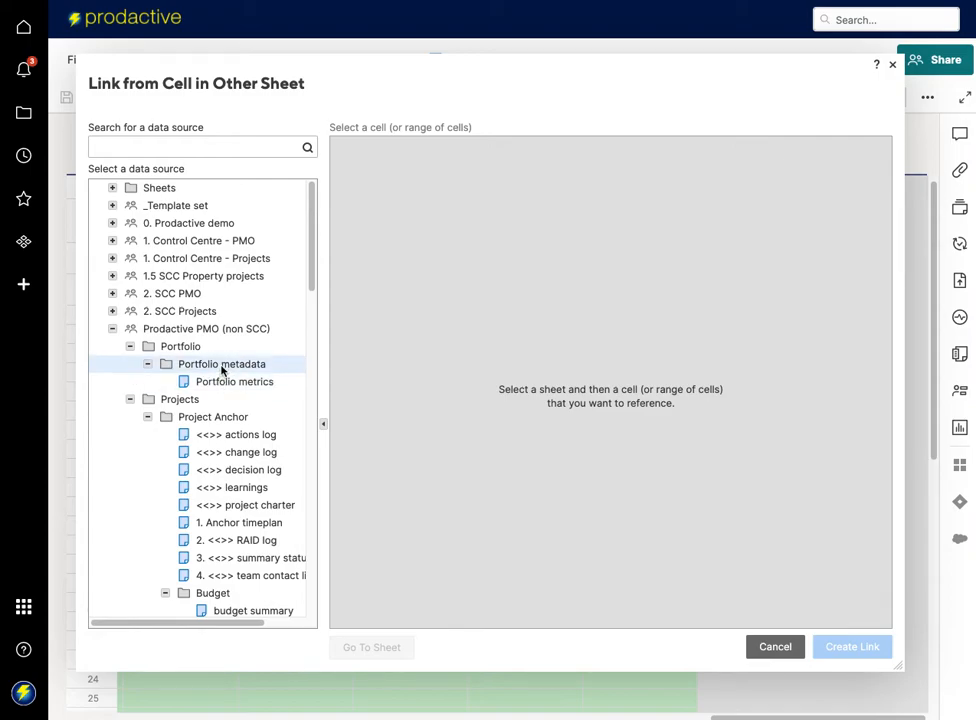
{"action": "scroll", "coordinate": [222, 370], "scroll_direction": "down", "scroll_amount": 1}
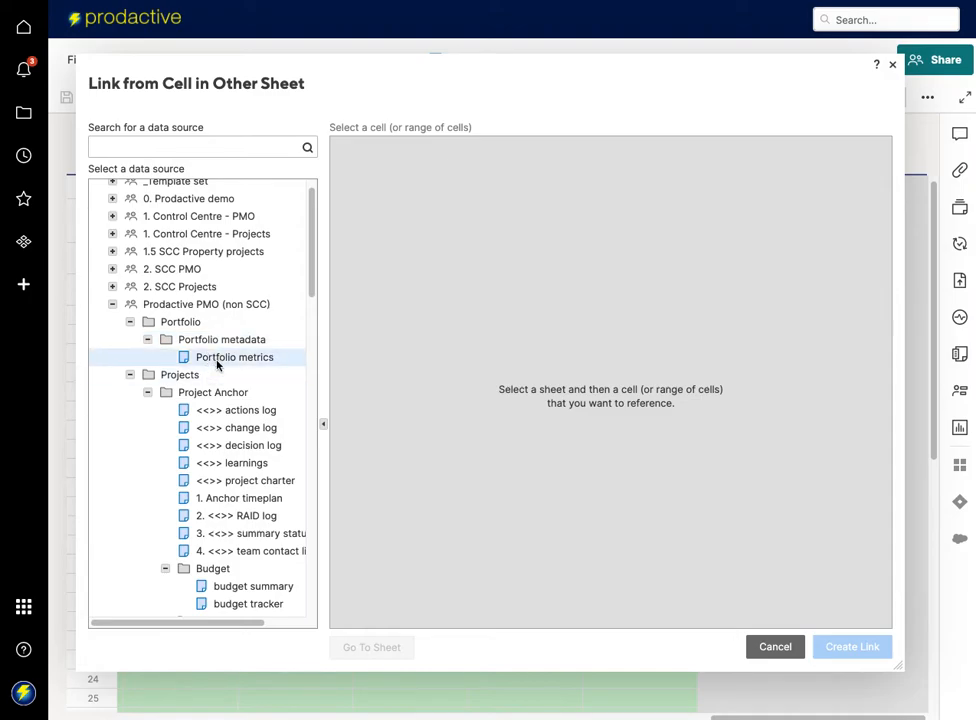
{"action": "scroll", "coordinate": [216, 365], "scroll_direction": "down", "scroll_amount": 1}
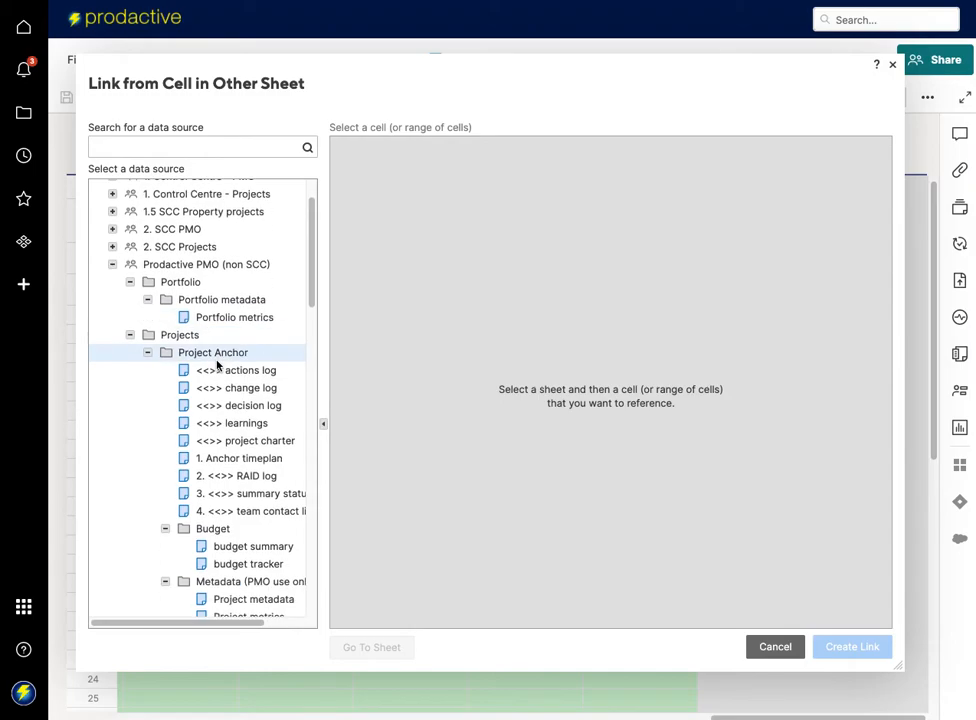
{"action": "scroll", "coordinate": [216, 365], "scroll_direction": "down", "scroll_amount": 10}
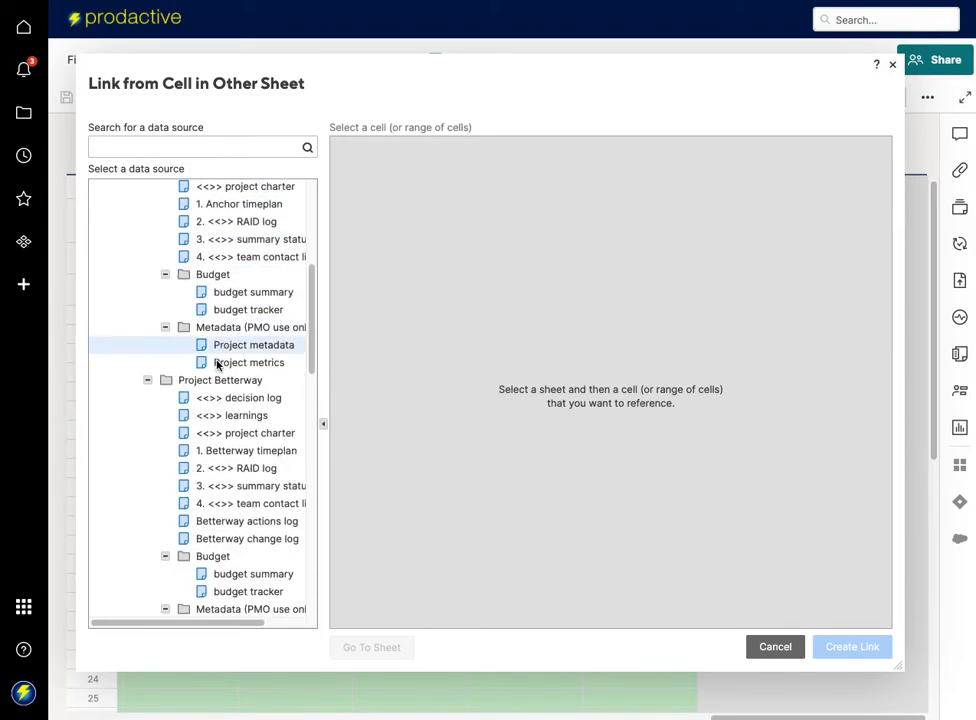
{"action": "scroll", "coordinate": [216, 365], "scroll_direction": "down", "scroll_amount": 10}
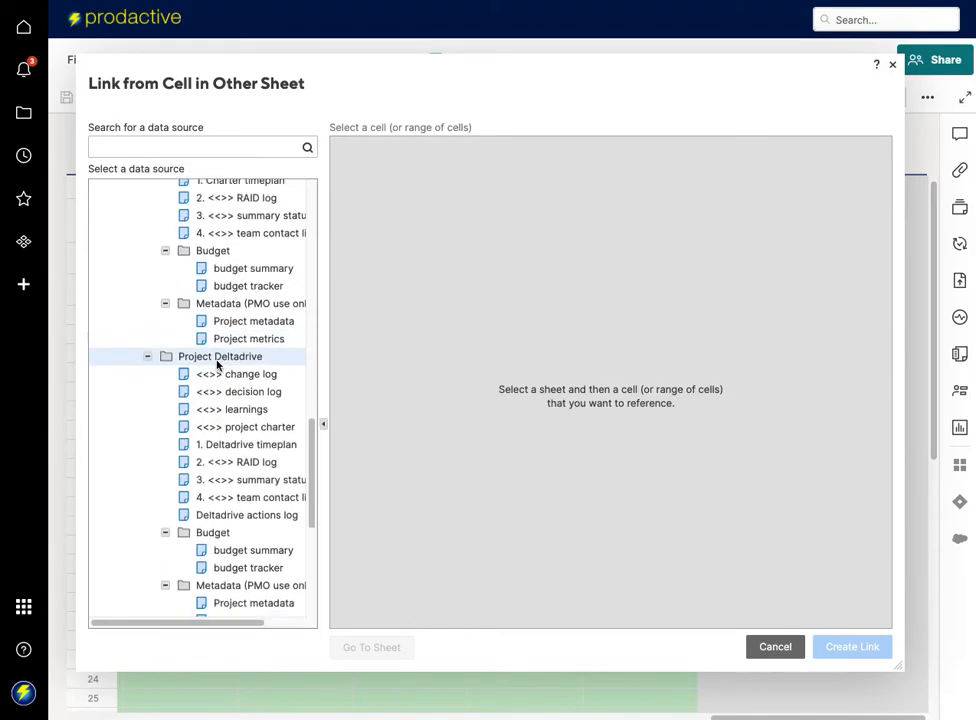
{"action": "scroll", "coordinate": [216, 365], "scroll_direction": "down", "scroll_amount": 1}
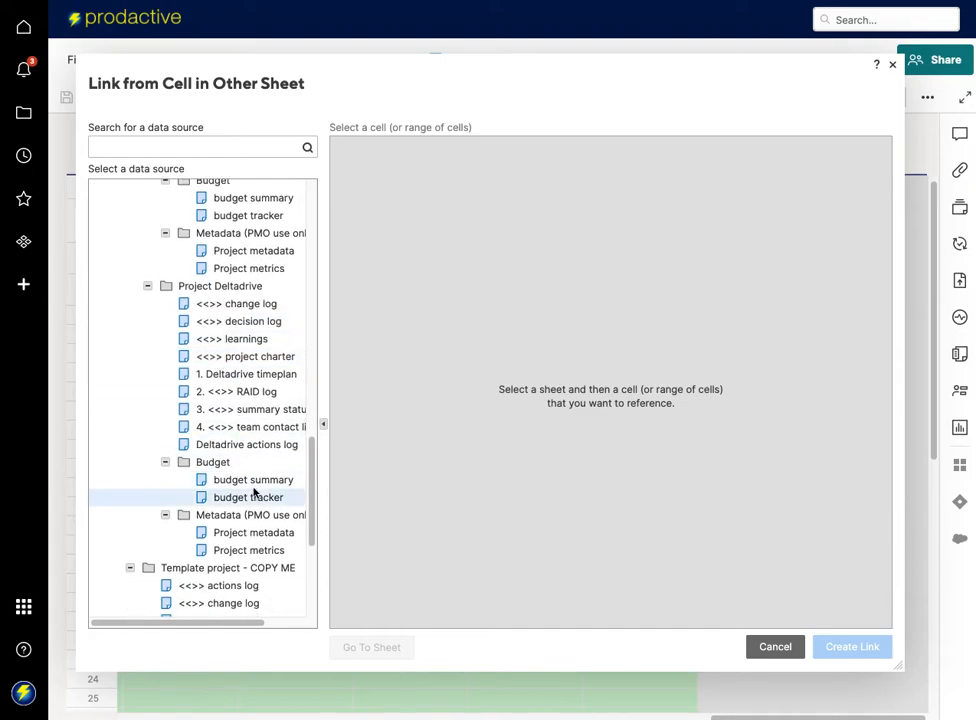
{"action": "left_click", "coordinate": [254, 533]}
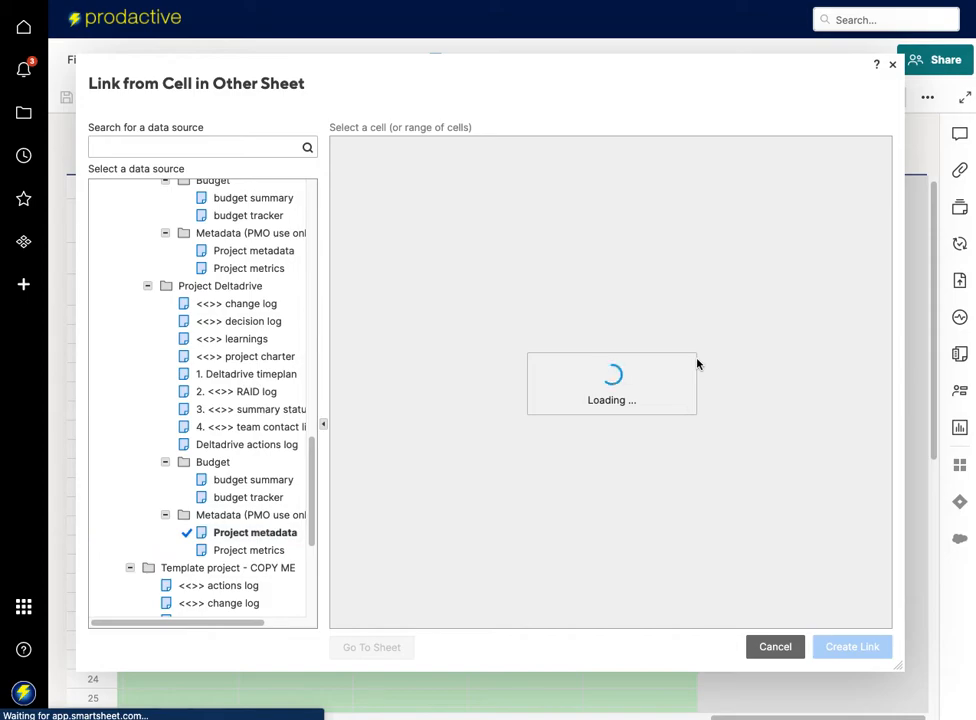
Select the metadata cells from Budget Actual through Key next steps in row 1 and create the link.
{"action": "scroll", "coordinate": [769, 266], "scroll_direction": "right", "scroll_amount": 10}
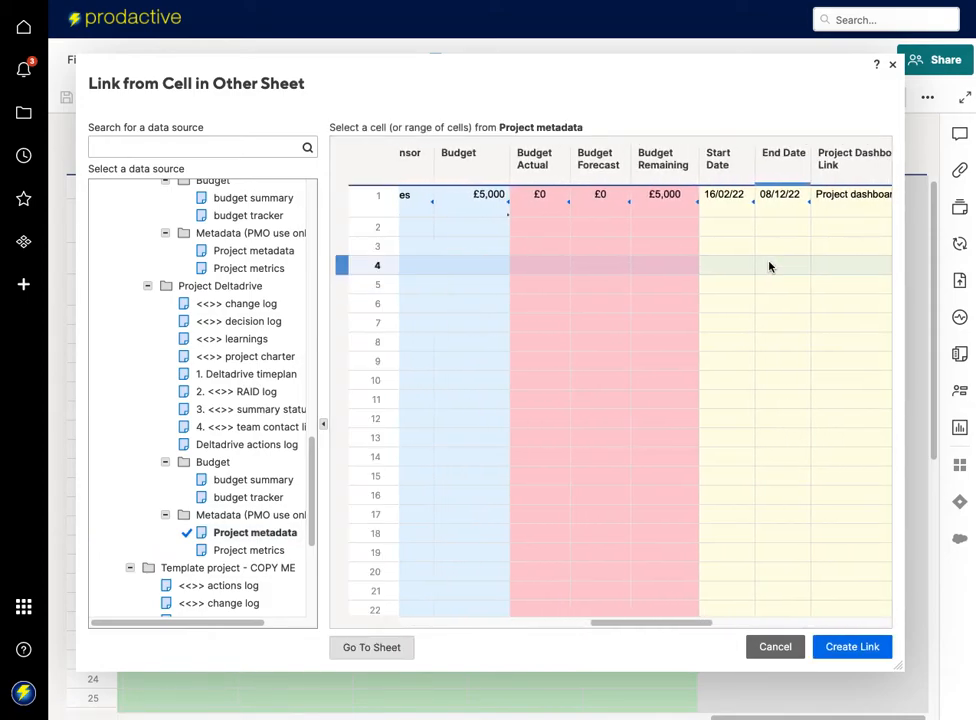
{"action": "left_click", "coordinate": [533, 198]}
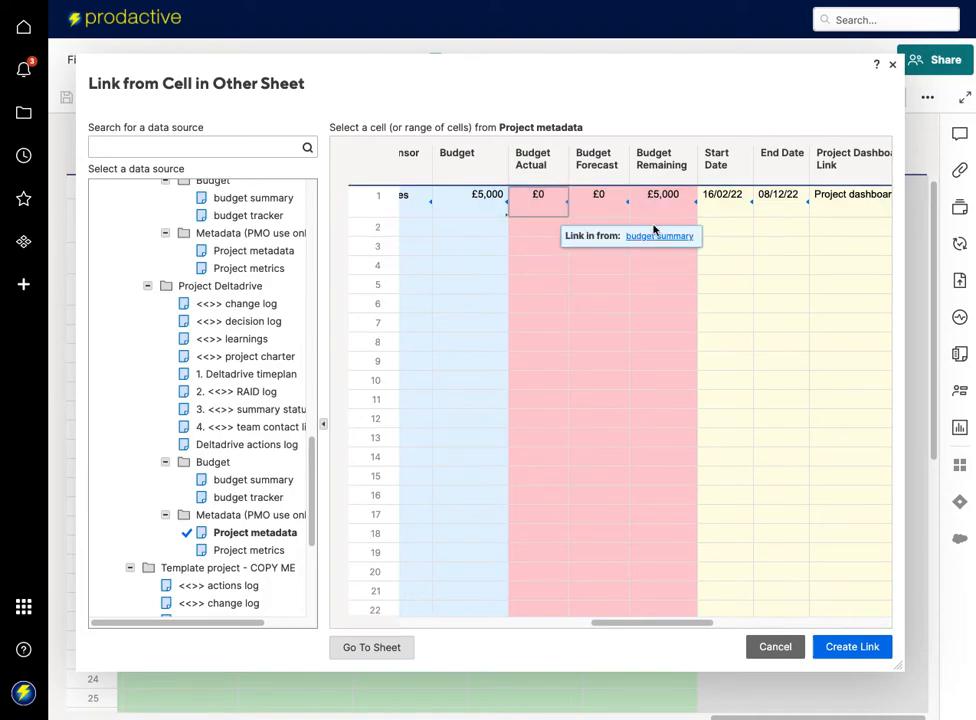
{"action": "scroll", "coordinate": [848, 285], "scroll_direction": "right", "scroll_amount": 10}
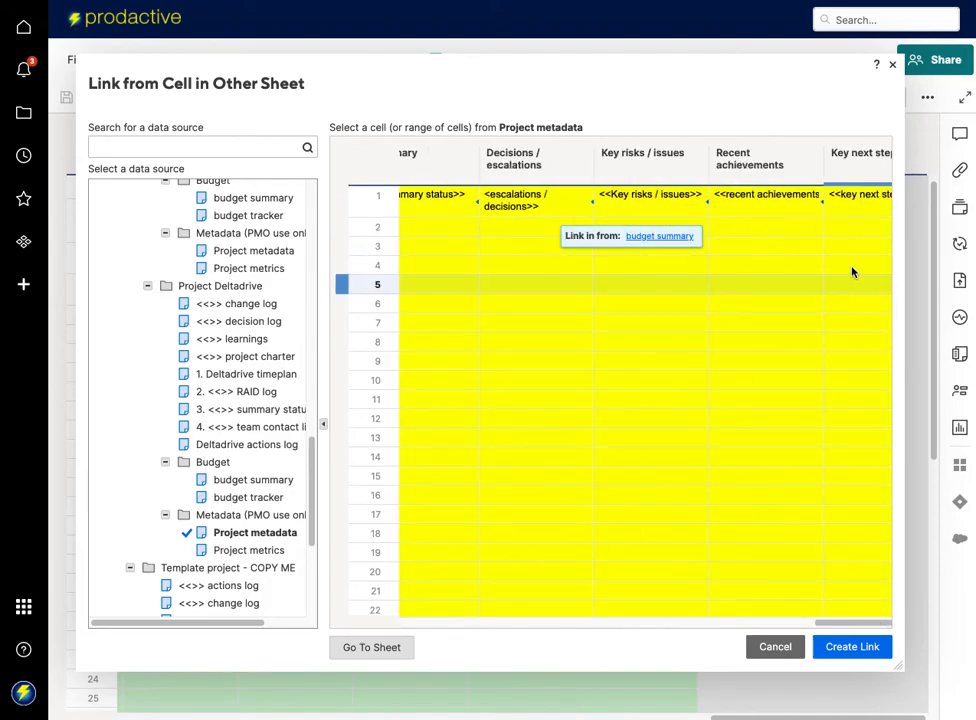
{"action": "left_click", "coordinate": [872, 198]}
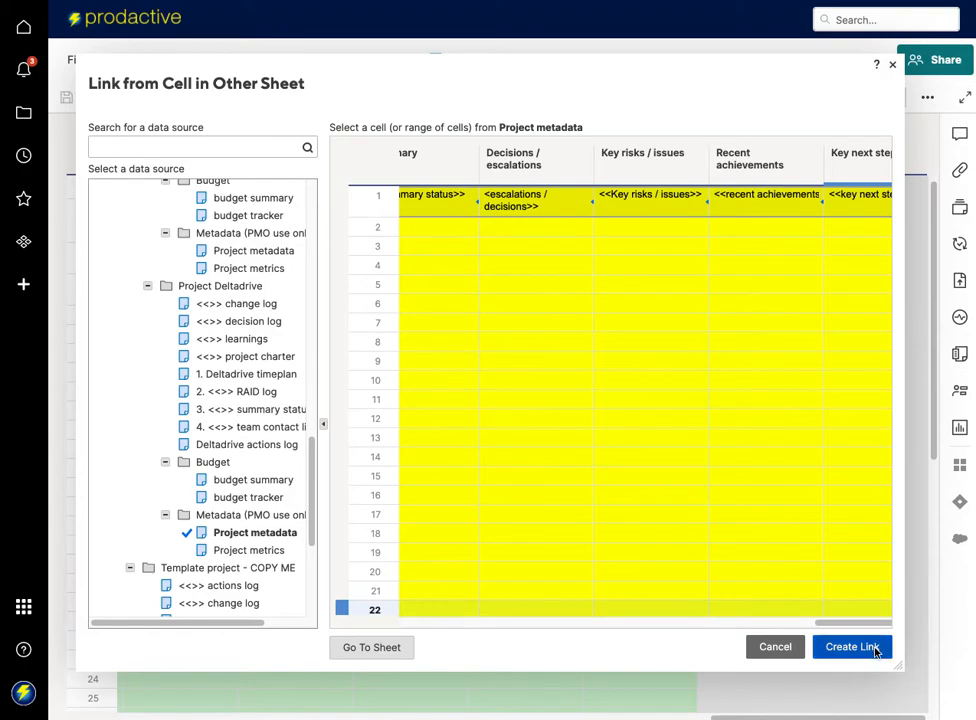
{"action": "left_click", "coordinate": [852, 647]}
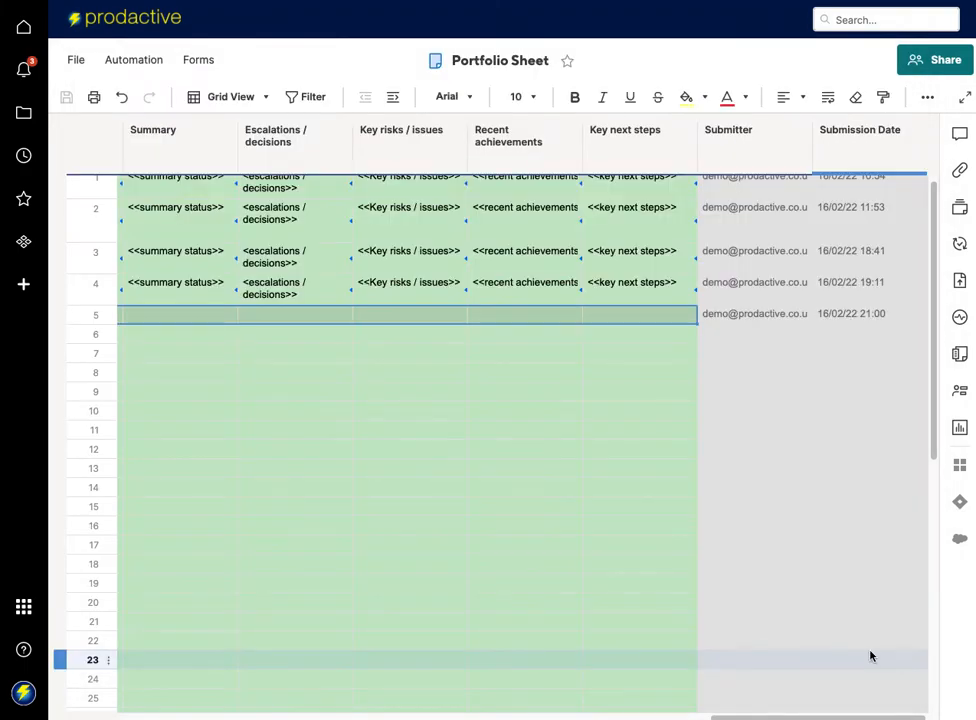
Review Deltadrive's linked cells in the Portfolio Sheet, and refresh the Portfolio summary dashboard.
{"action": "scroll", "coordinate": [632, 493], "scroll_direction": "left", "scroll_amount": 5}
{"action": "scroll", "coordinate": [632, 493], "scroll_direction": "left", "scroll_amount": 5}
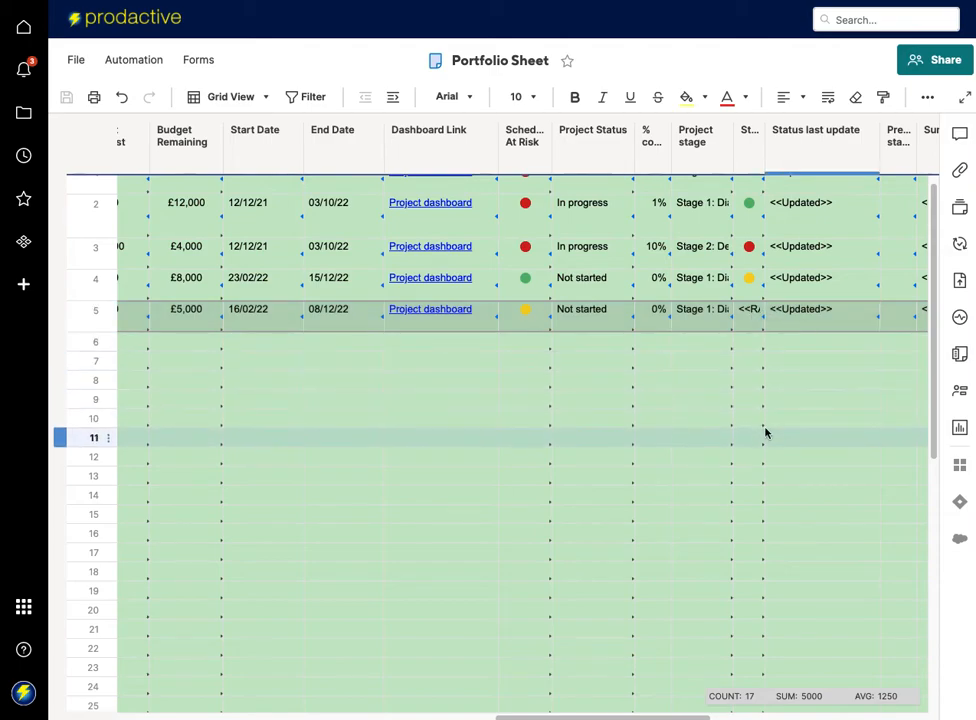
{"action": "left_click", "coordinate": [665, 455]}
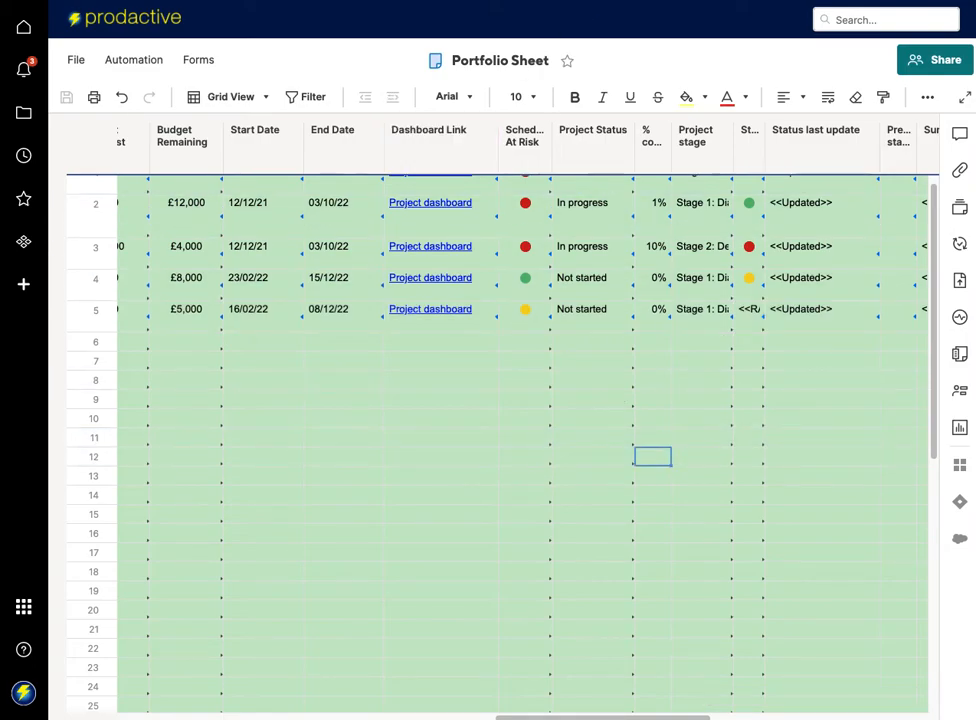
{"action": "left_click", "coordinate": [275, 2]}
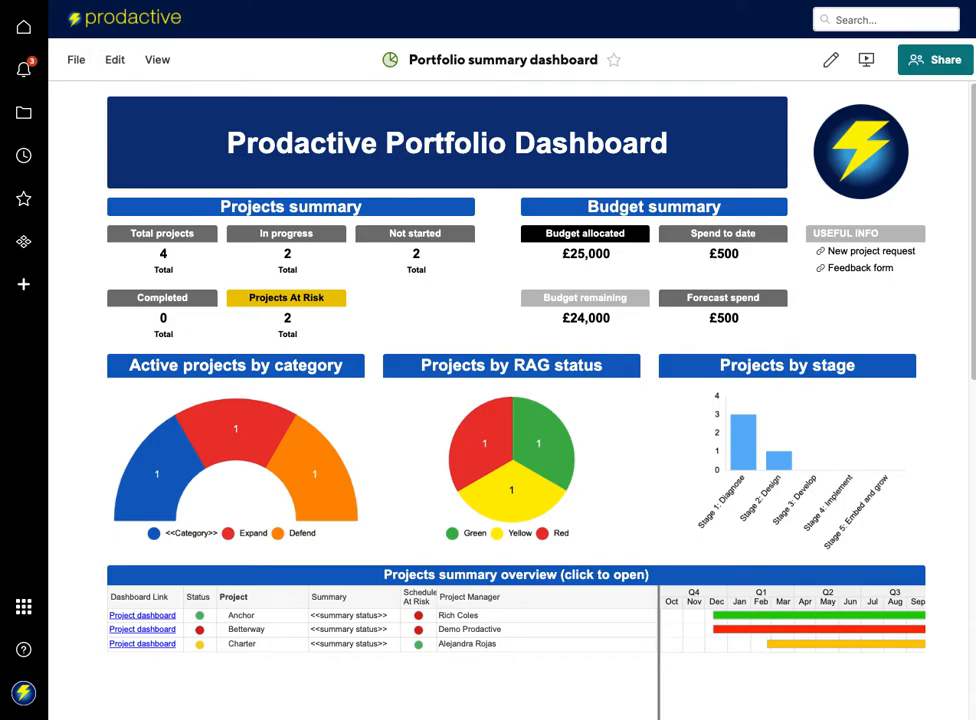
{"action": "key", "text": "super+r"}
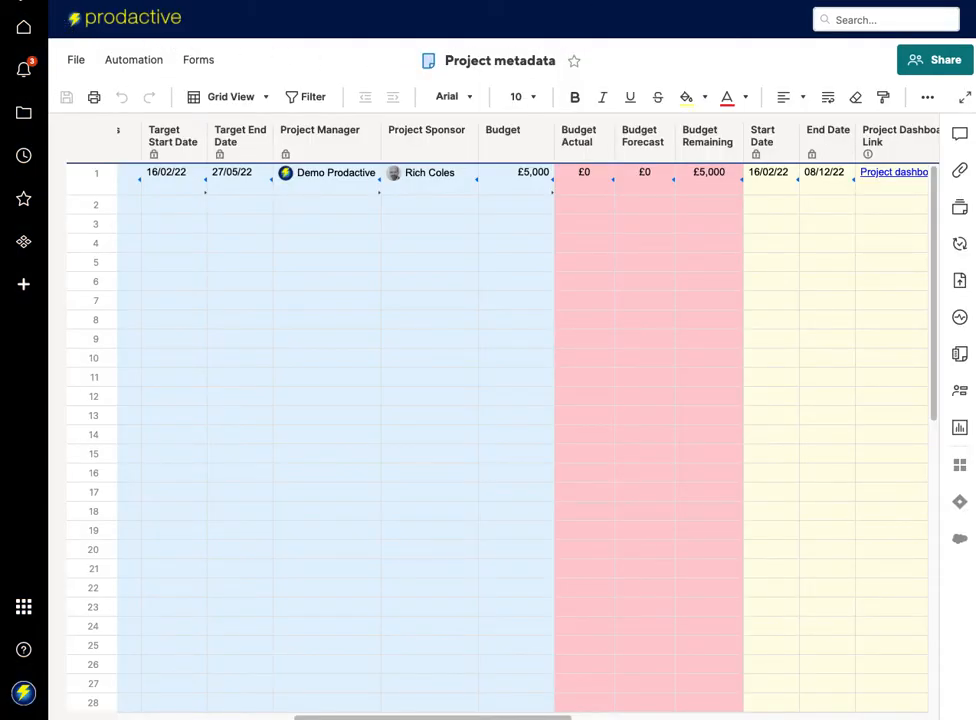
Open the Deltadrive dashboard from the Project Deltadrive folder and review it from the project details to the risks and issues.
{"action": "left_click", "coordinate": [247, 244]}
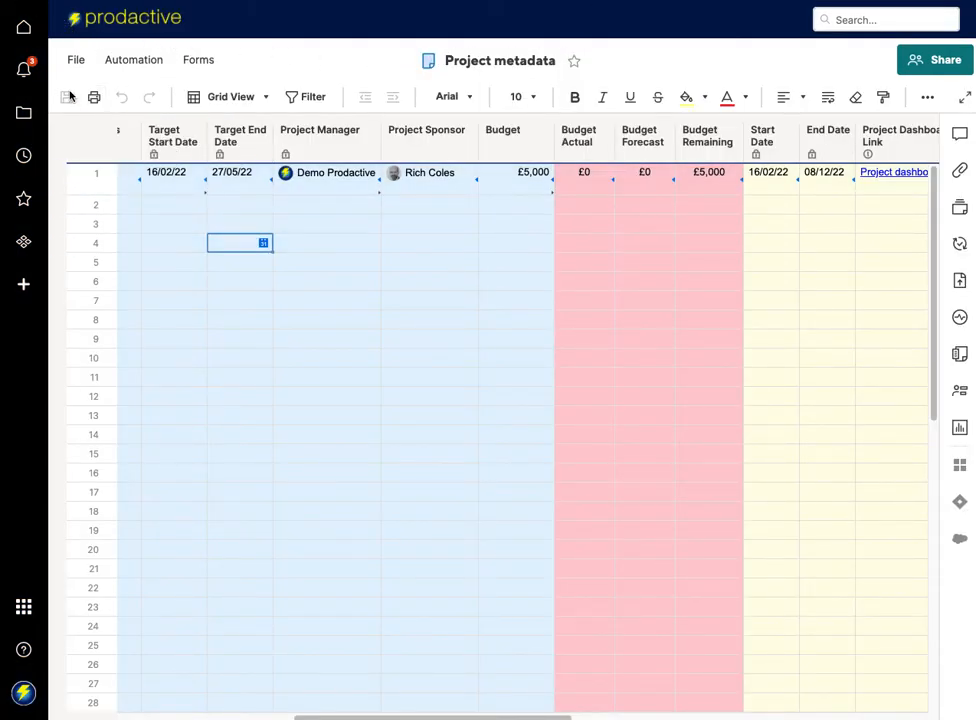
{"action": "left_click", "coordinate": [12, 1]}
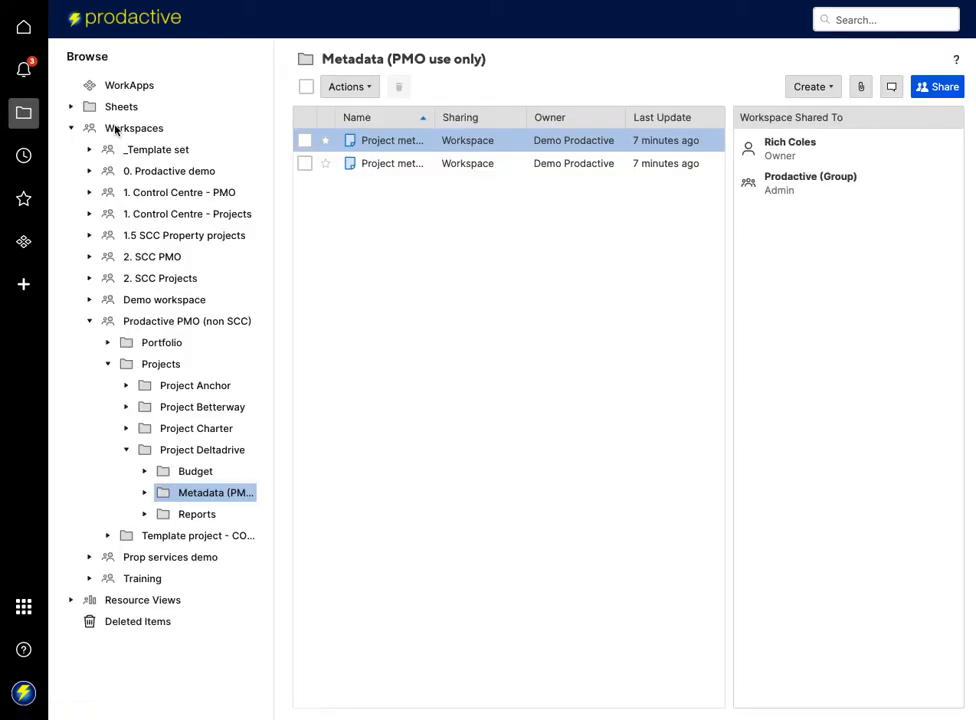
{"action": "left_click", "coordinate": [203, 455]}
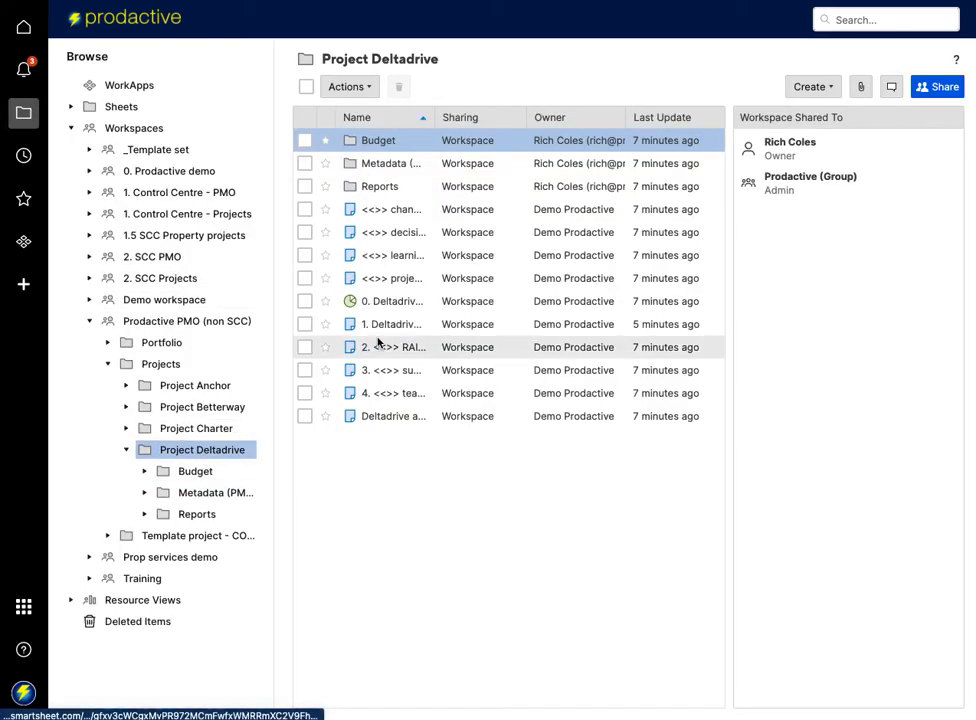
{"action": "left_click", "coordinate": [392, 306]}
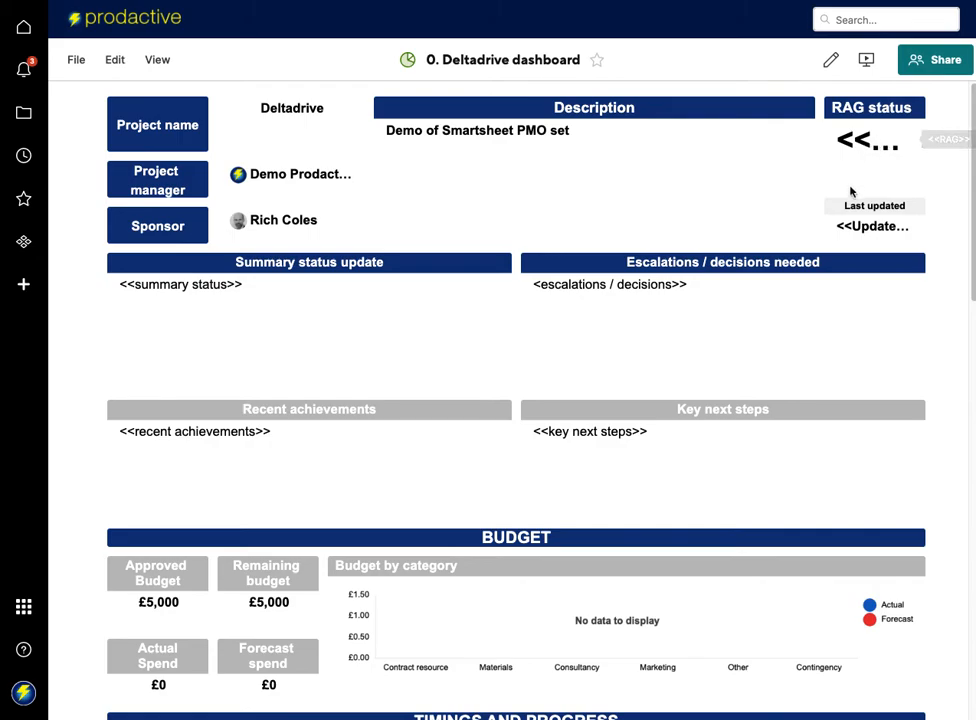
{"action": "scroll", "coordinate": [384, 357], "scroll_direction": "down", "scroll_amount": 10}
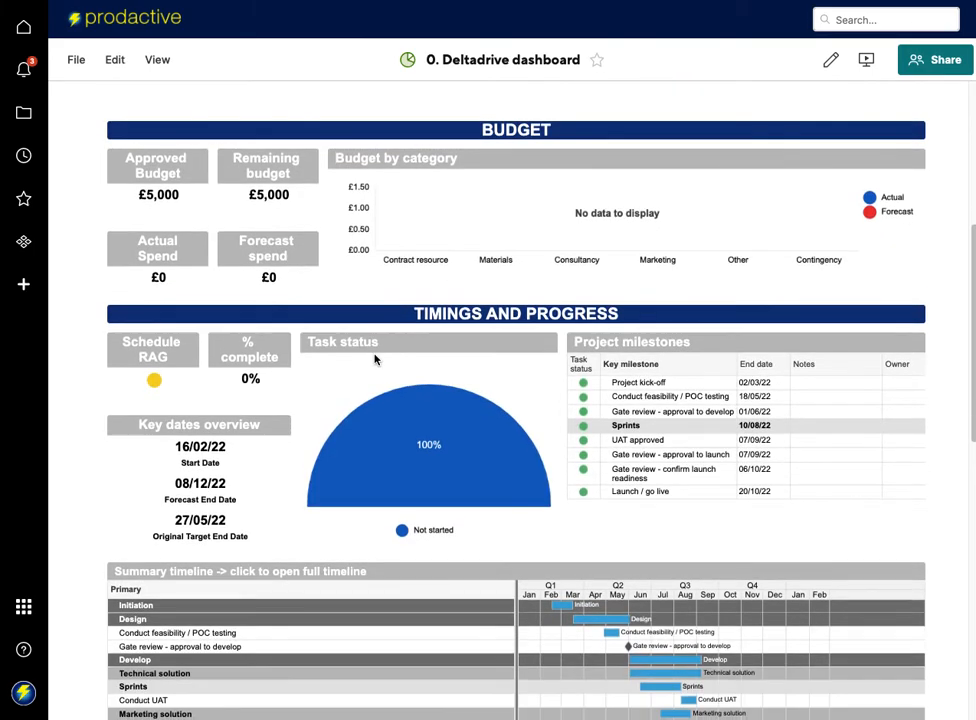
{"action": "scroll", "coordinate": [435, 518], "scroll_direction": "down", "scroll_amount": 8}
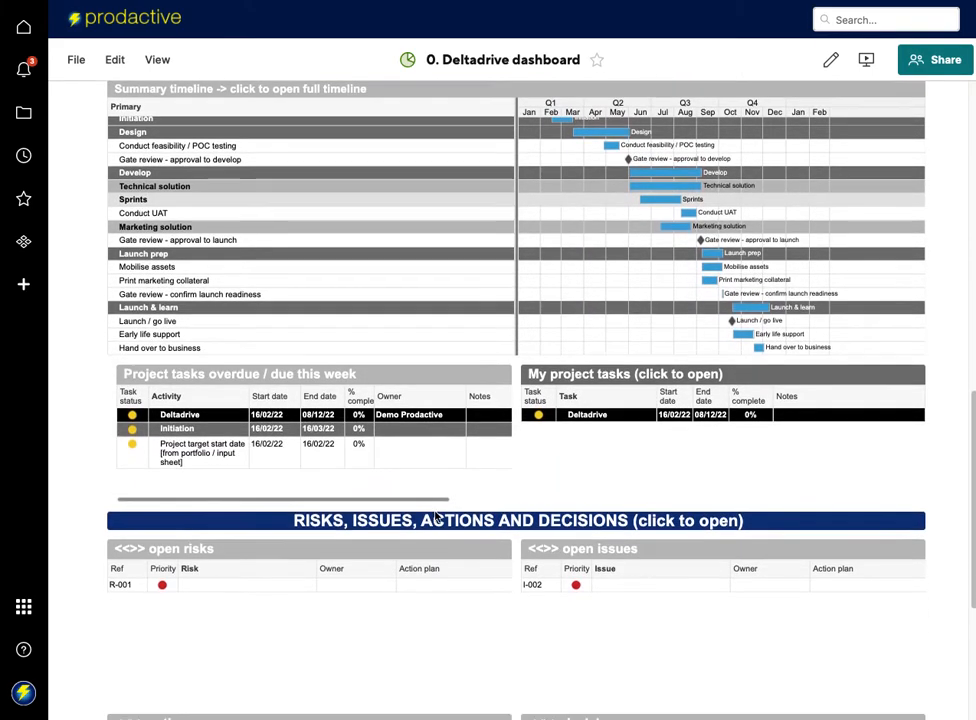
Open Deltadrive's summary status updates sheet and rename it "3. Deltadrive summary status updates".
{"action": "left_click", "coordinate": [614, 591]}
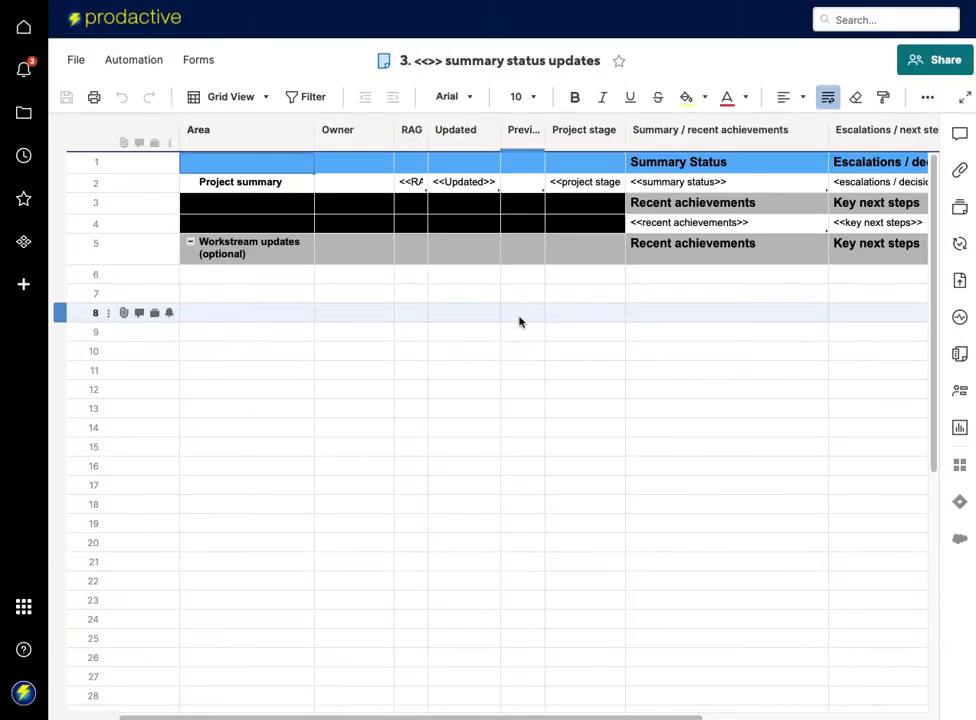
{"action": "left_click", "coordinate": [439, 64]}
{"action": "left_click", "coordinate": [442, 61]}
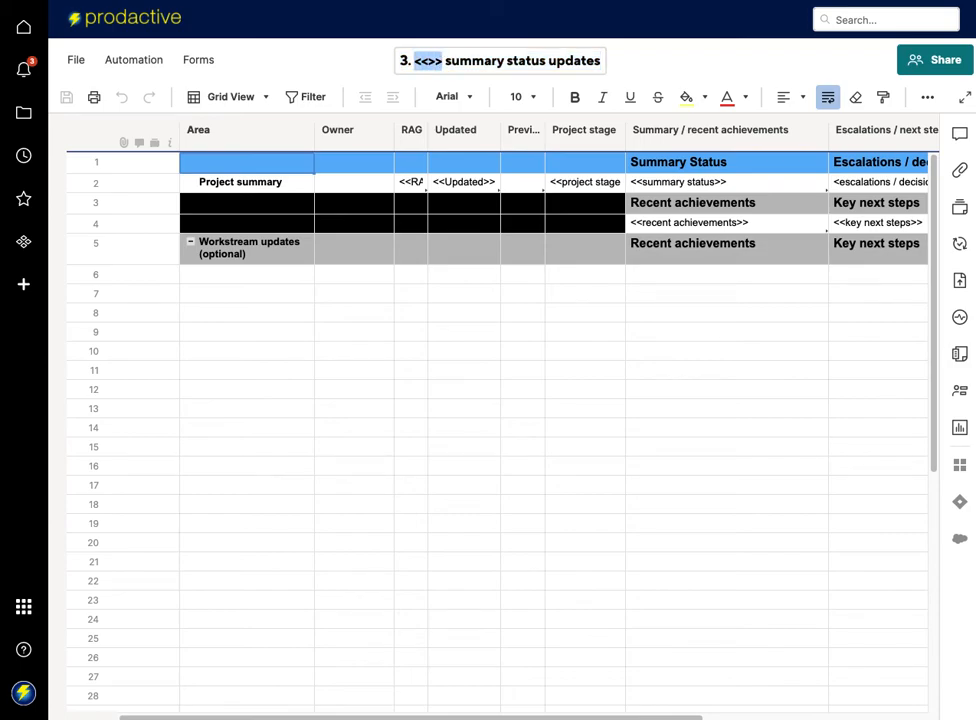
{"action": "type", "text": "Deltadrive"}
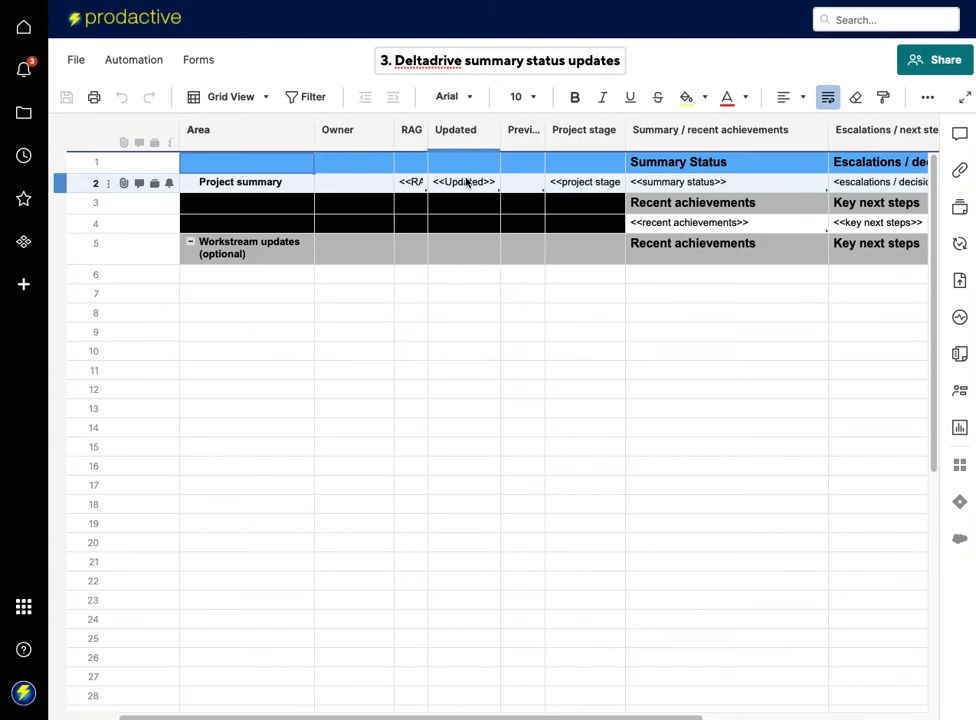
In the Project summary row, set the RAG status to Green and the Updated date to 16/02/22.
{"action": "left_click", "coordinate": [418, 183]}
{"action": "left_click", "coordinate": [418, 183]}
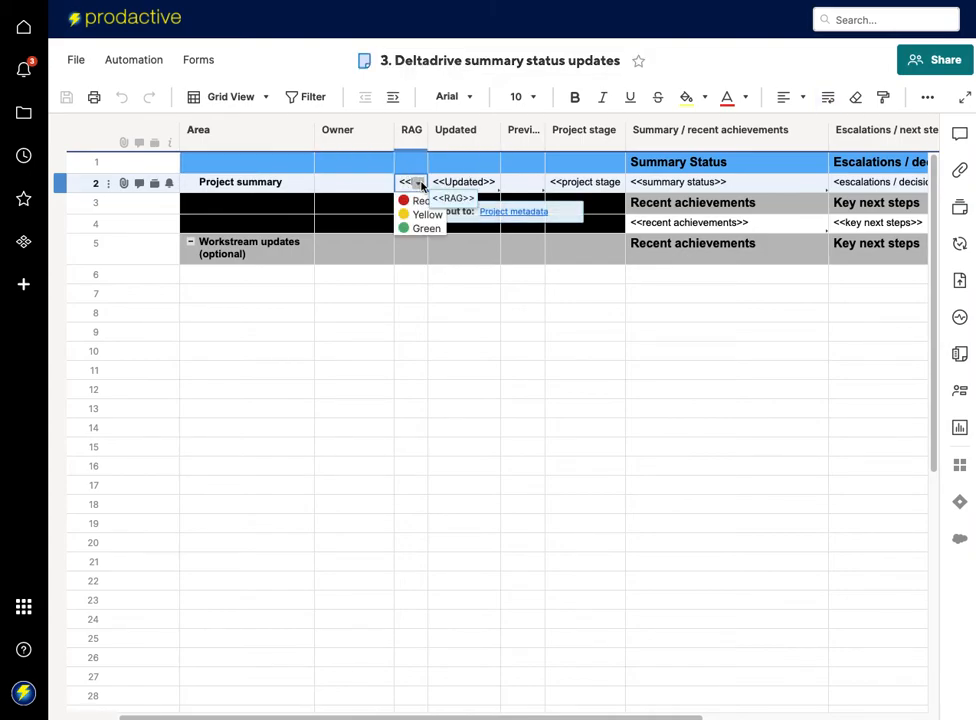
{"action": "left_click", "coordinate": [420, 228]}
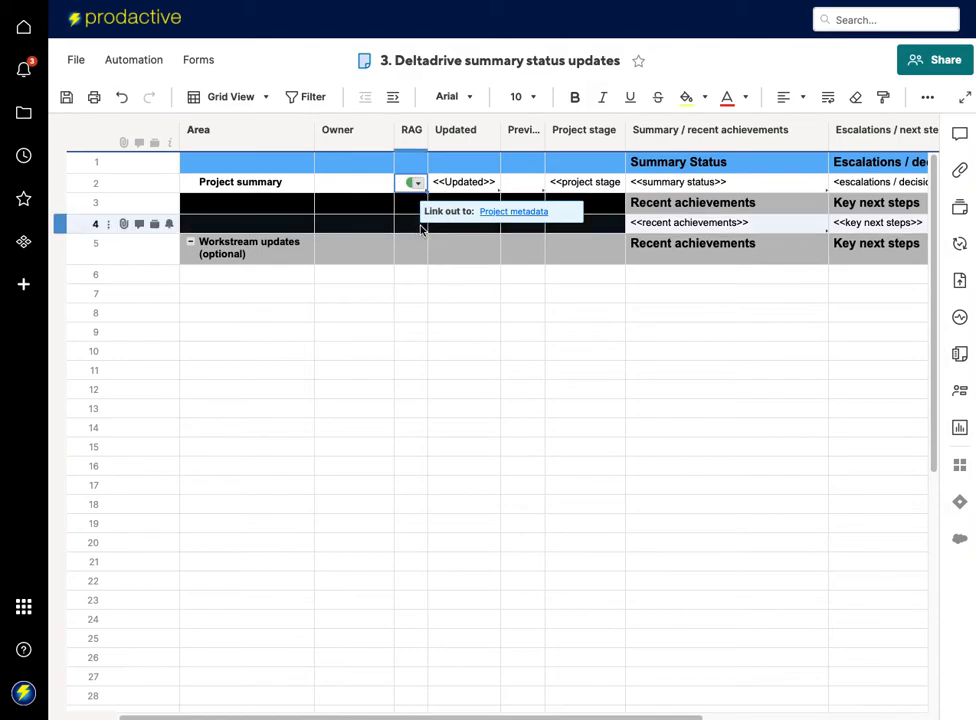
{"action": "left_click", "coordinate": [466, 184]}
{"action": "key", "text": "BackSpace"}
{"action": "type", "text": "16/02/22"}
{"action": "key", "text": "Return"}
Set the Project summary row's stage to "Stage 1: Diagnose" and its summary status to "Demo status", and save the sheet.
{"action": "left_click", "coordinate": [597, 180]}
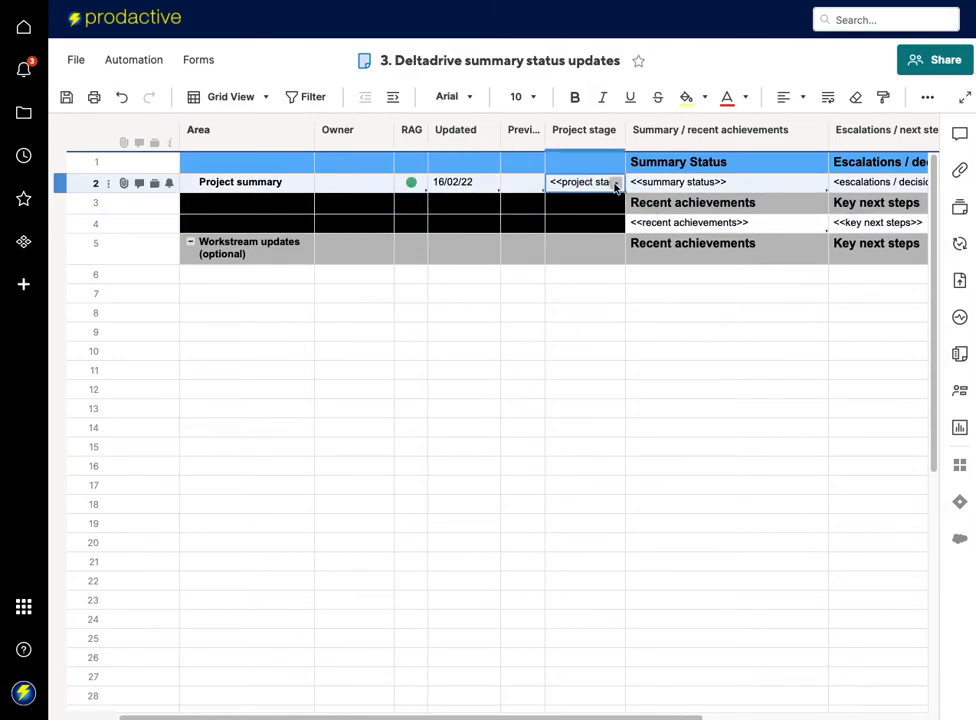
{"action": "left_click", "coordinate": [616, 184]}
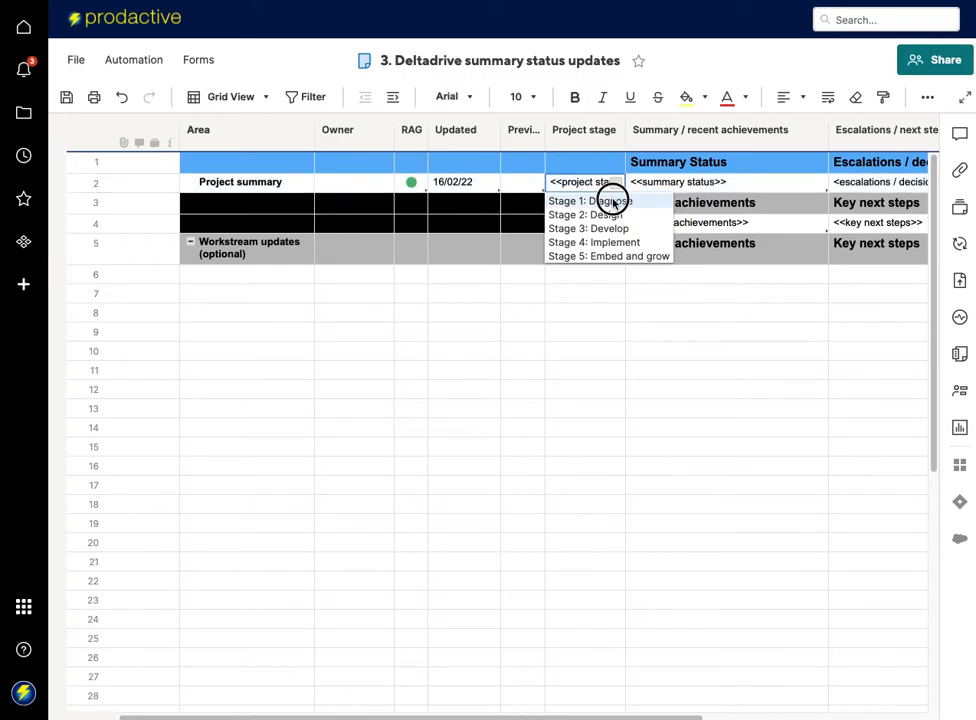
{"action": "left_click", "coordinate": [590, 201]}
{"action": "left_click", "coordinate": [662, 184]}
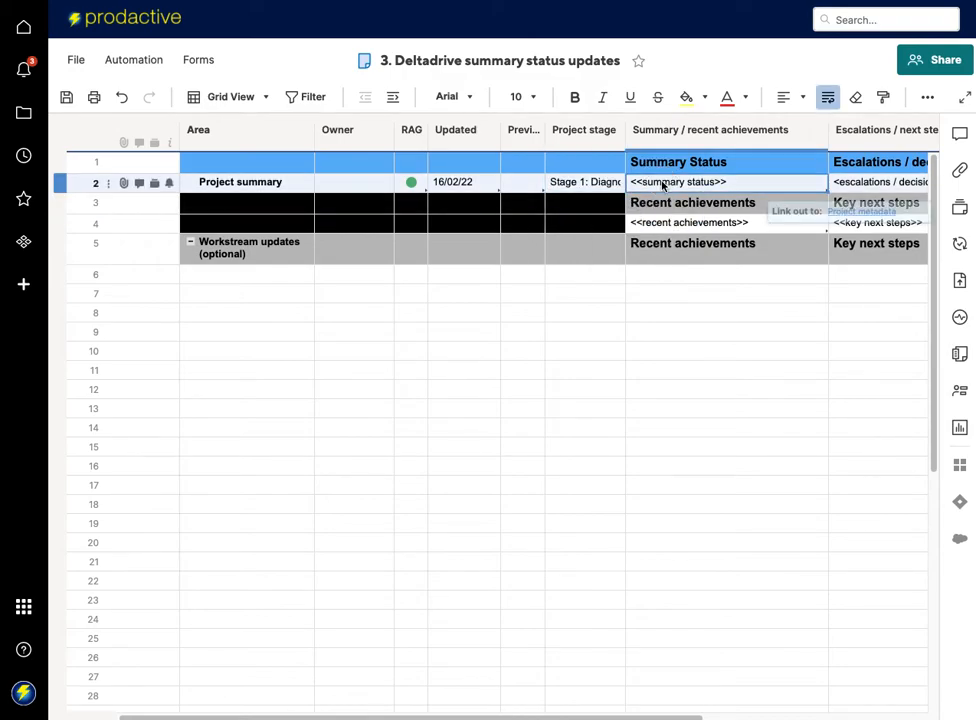
{"action": "type", "text": "Demo status"}
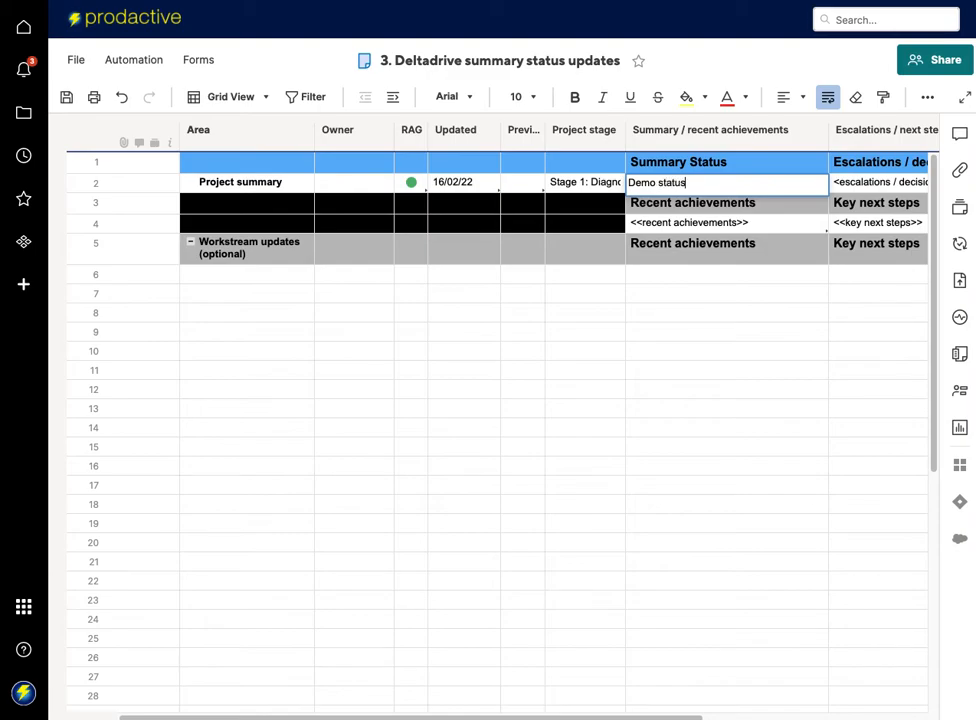
{"action": "key", "text": "Return"}
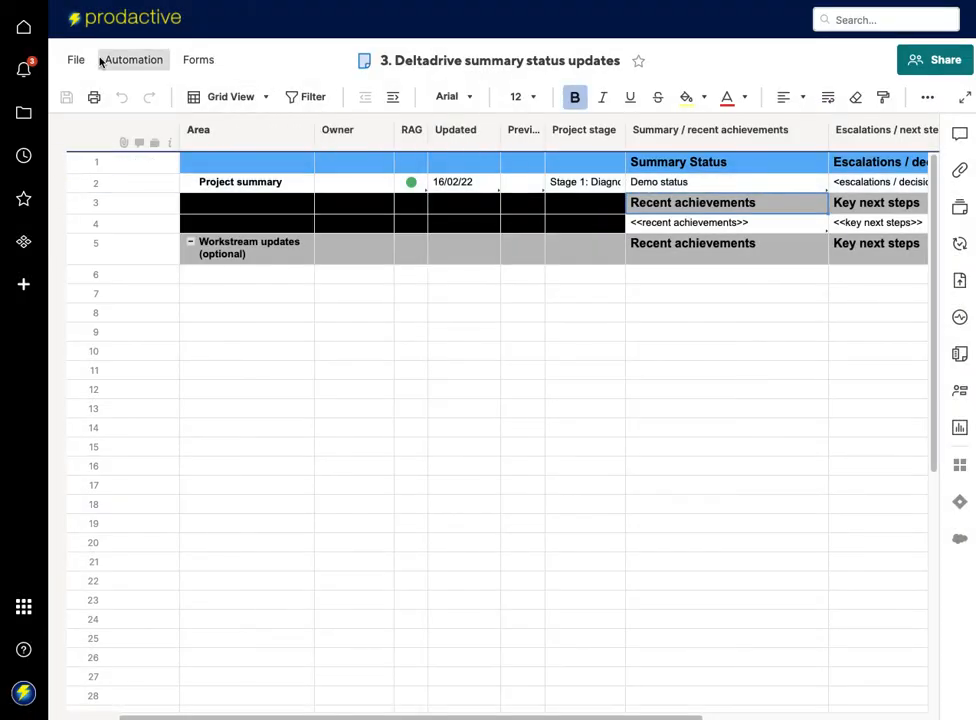
Return to the Deltadrive dashboard and refresh it to check the RAG status, last updated date and summary status.
{"action": "left_click", "coordinate": [18, 2]}
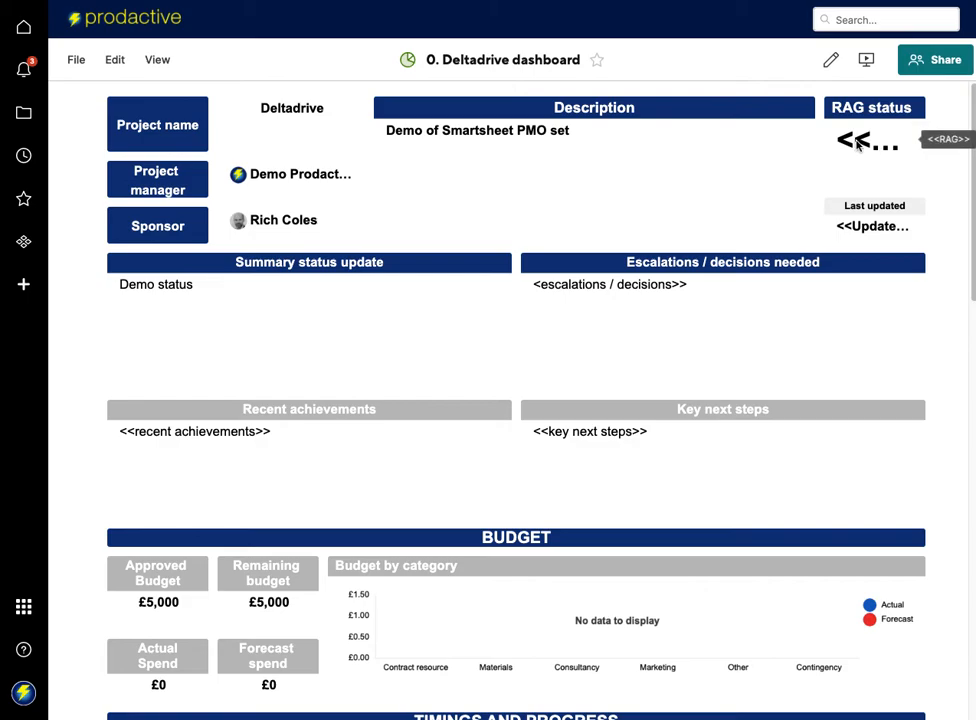
{"action": "left_click", "coordinate": [71, 0]}
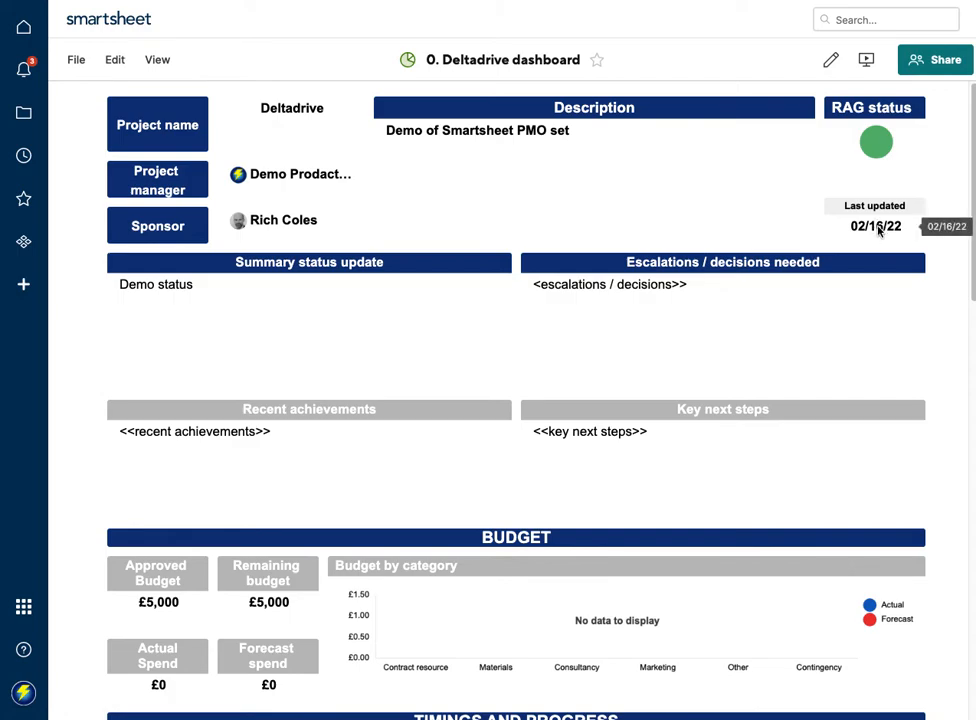
Review the budget and the timings and progress sections of the Deltadrive dashboard.
{"action": "scroll", "coordinate": [680, 455], "scroll_direction": "down", "scroll_amount": 1}
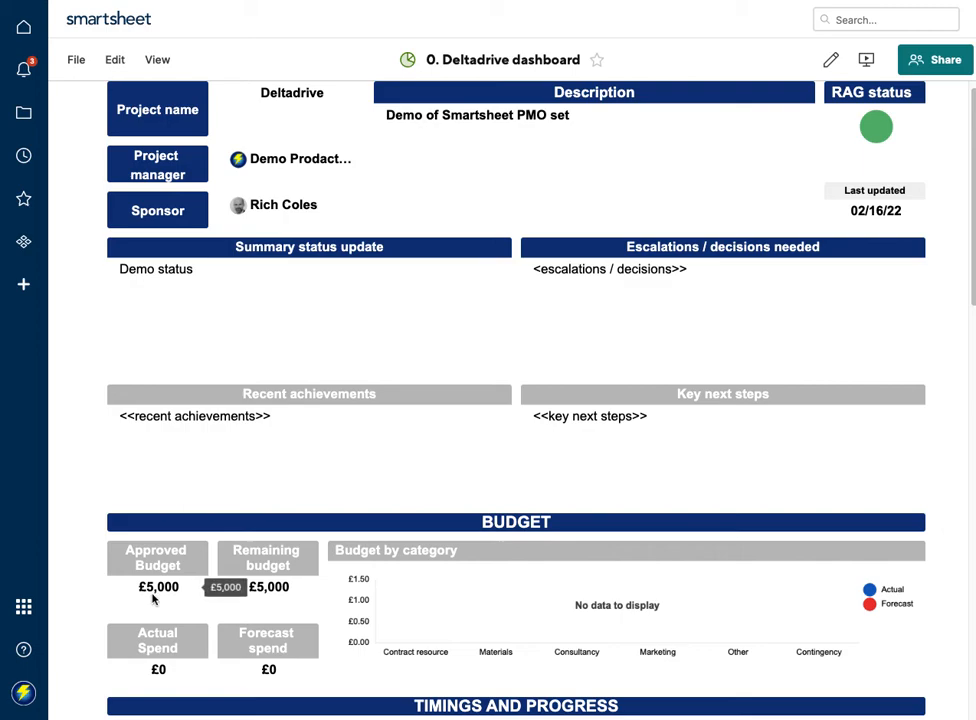
{"action": "scroll", "coordinate": [153, 596], "scroll_direction": "down", "scroll_amount": 5}
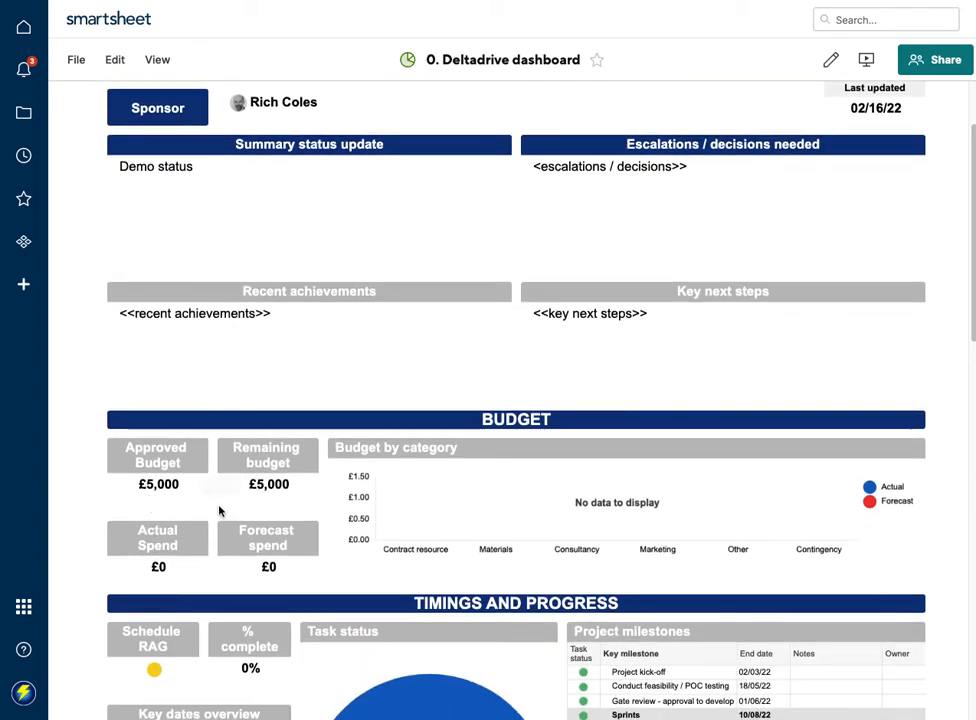
{"action": "scroll", "coordinate": [229, 588], "scroll_direction": "down", "scroll_amount": 6}
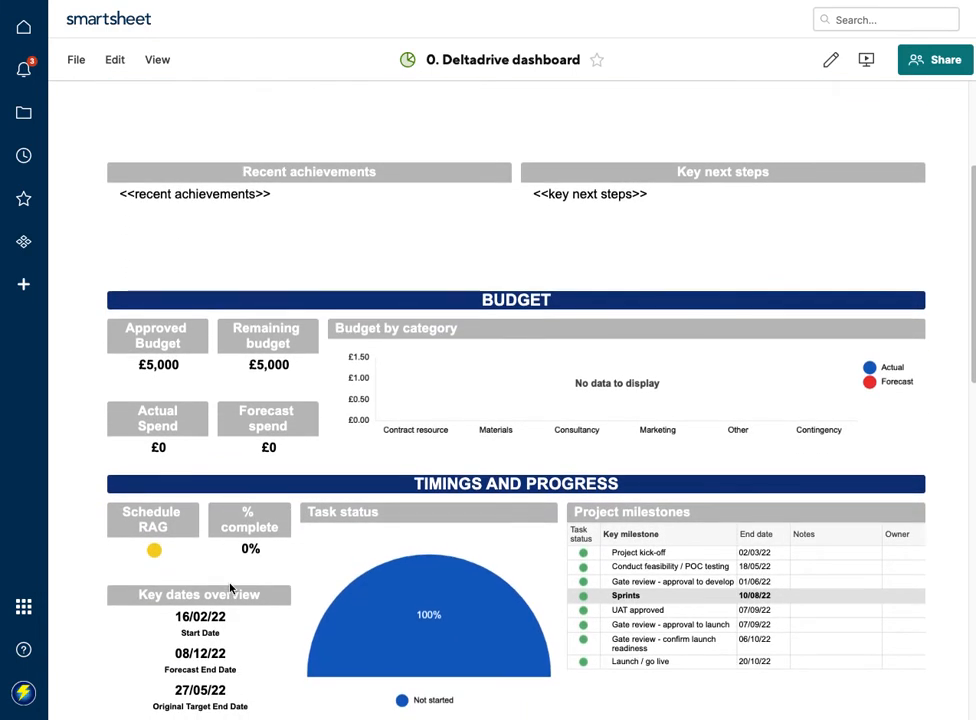
{"action": "scroll", "coordinate": [229, 588], "scroll_direction": "up", "scroll_amount": 6}
{"action": "scroll", "coordinate": [229, 588], "scroll_direction": "up", "scroll_amount": 5}
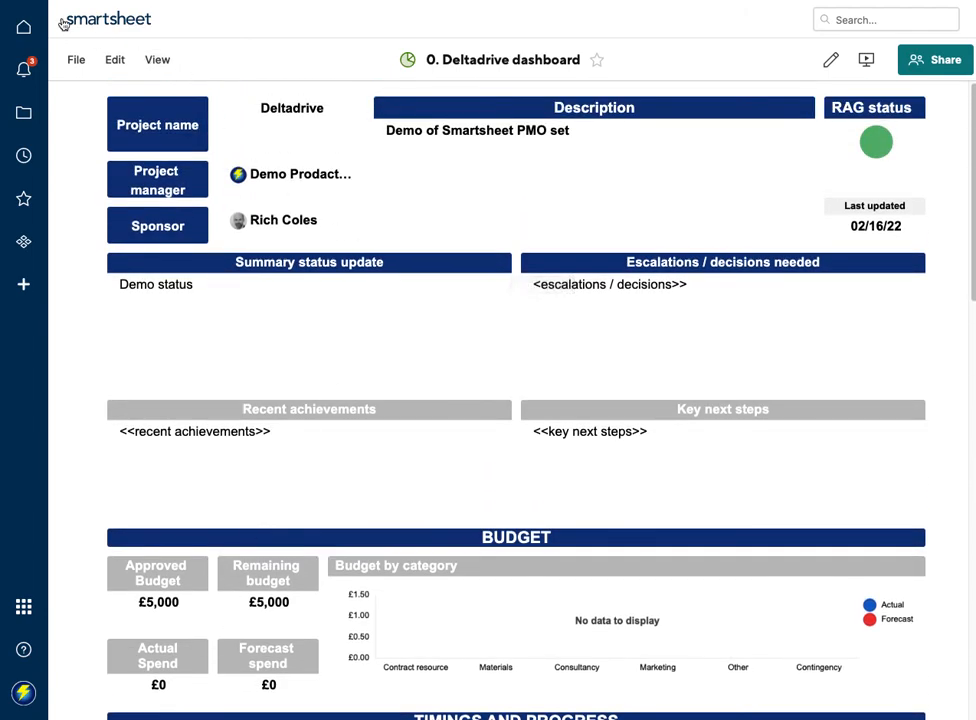
Switch to the Portfolio summary dashboard and open its projects summary overview report to check the Deltadrive row.
{"action": "left_click", "coordinate": [23, 112]}
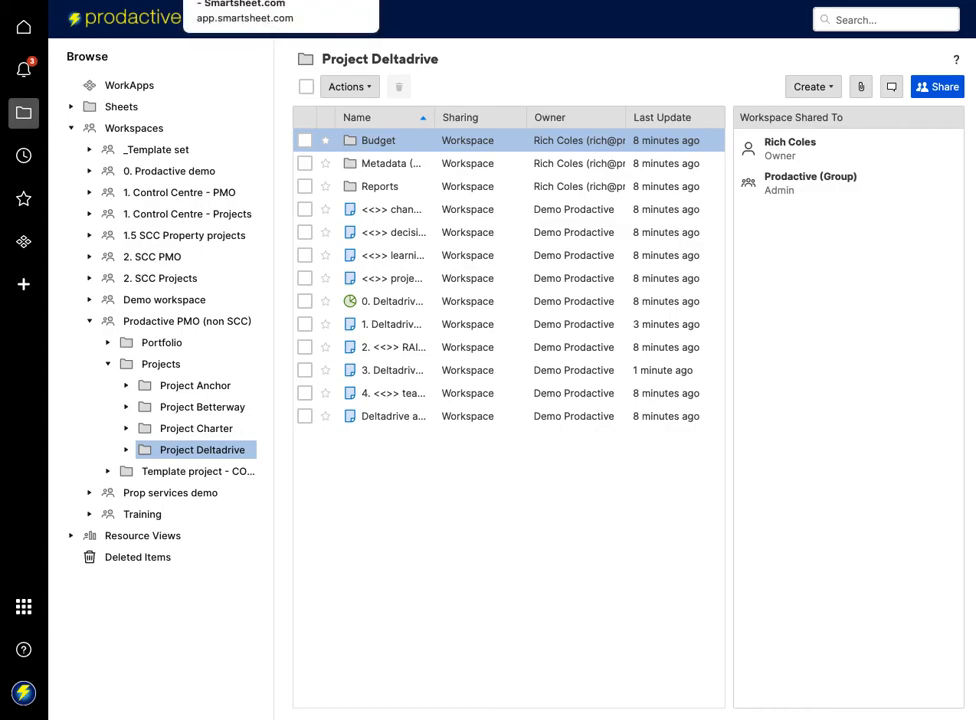
{"action": "left_click", "coordinate": [240, 1]}
{"action": "scroll", "coordinate": [292, 314], "scroll_direction": "down", "scroll_amount": 3}
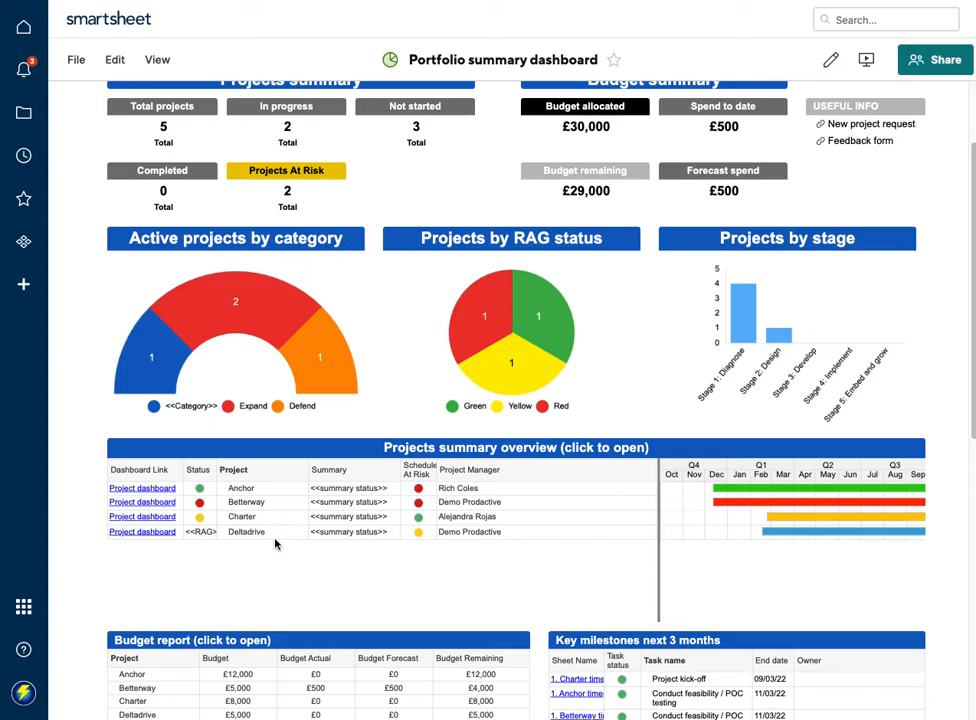
{"action": "scroll", "coordinate": [254, 537], "scroll_direction": "down", "scroll_amount": 1}
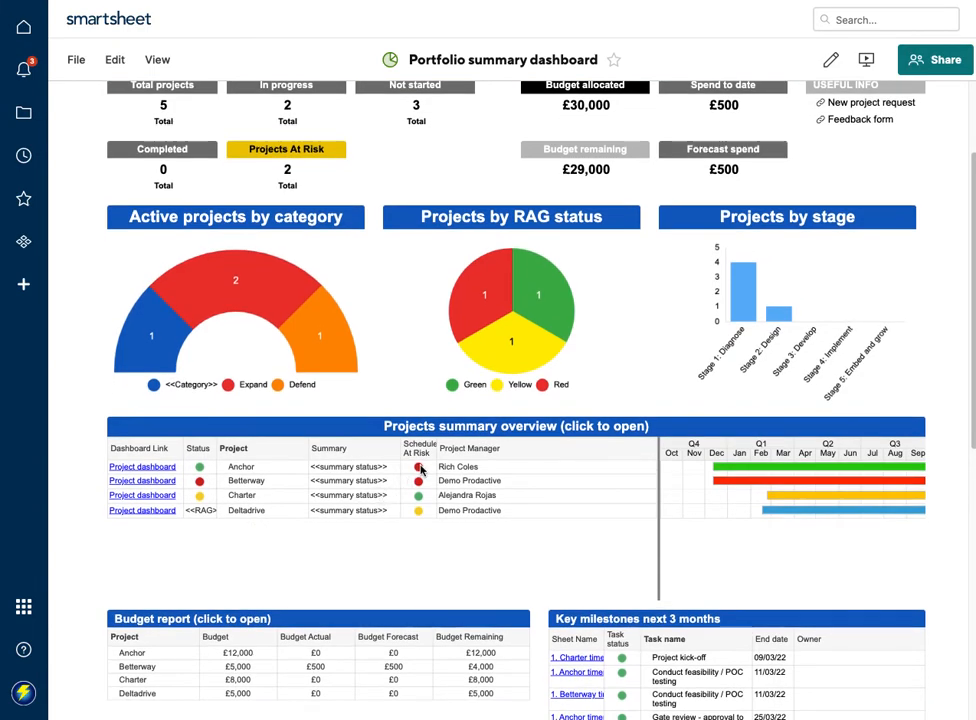
{"action": "left_click", "coordinate": [432, 430]}
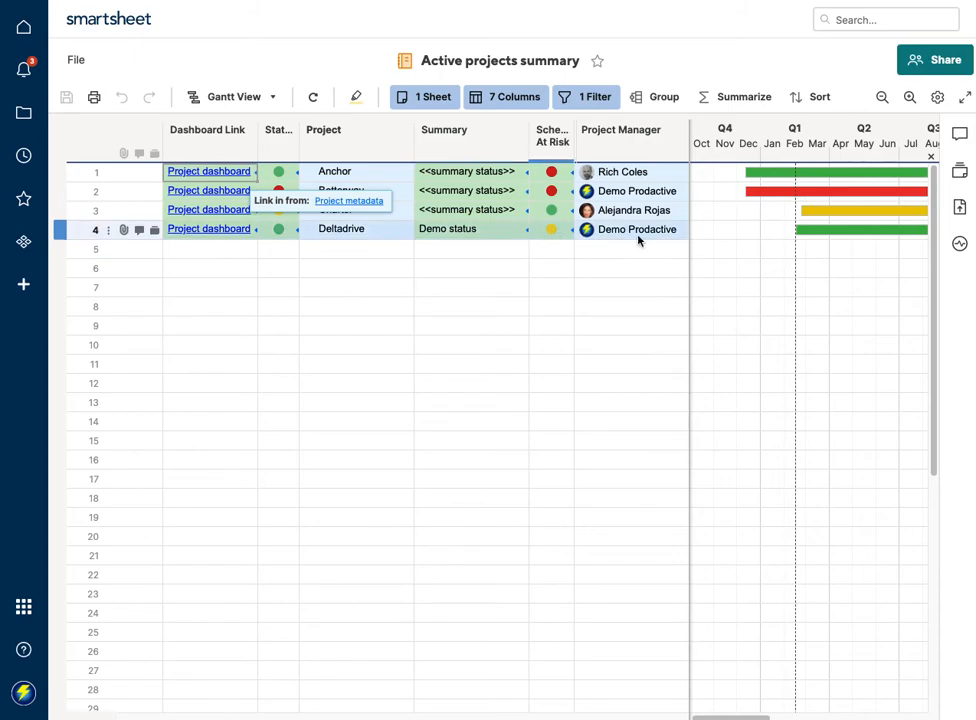
Return to the Portfolio summary dashboard and review the projects overview, budget report and key portfolio risks.
{"action": "key", "text": "alt+Left"}
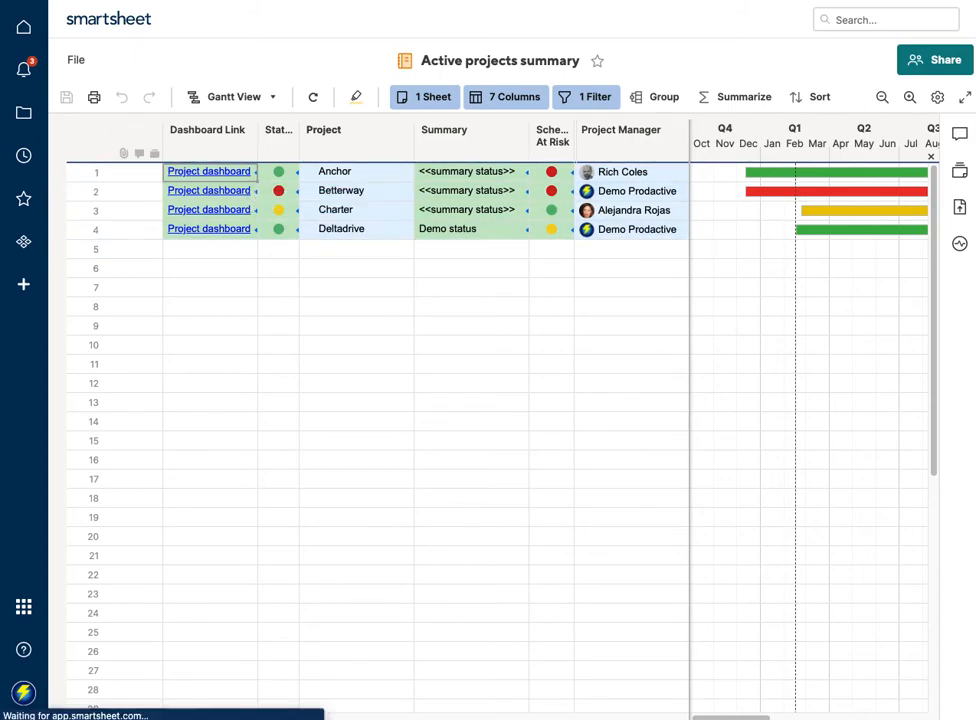
{"action": "scroll", "coordinate": [307, 510], "scroll_direction": "down", "scroll_amount": 1}
{"action": "scroll", "coordinate": [308, 510], "scroll_direction": "down", "scroll_amount": 3}
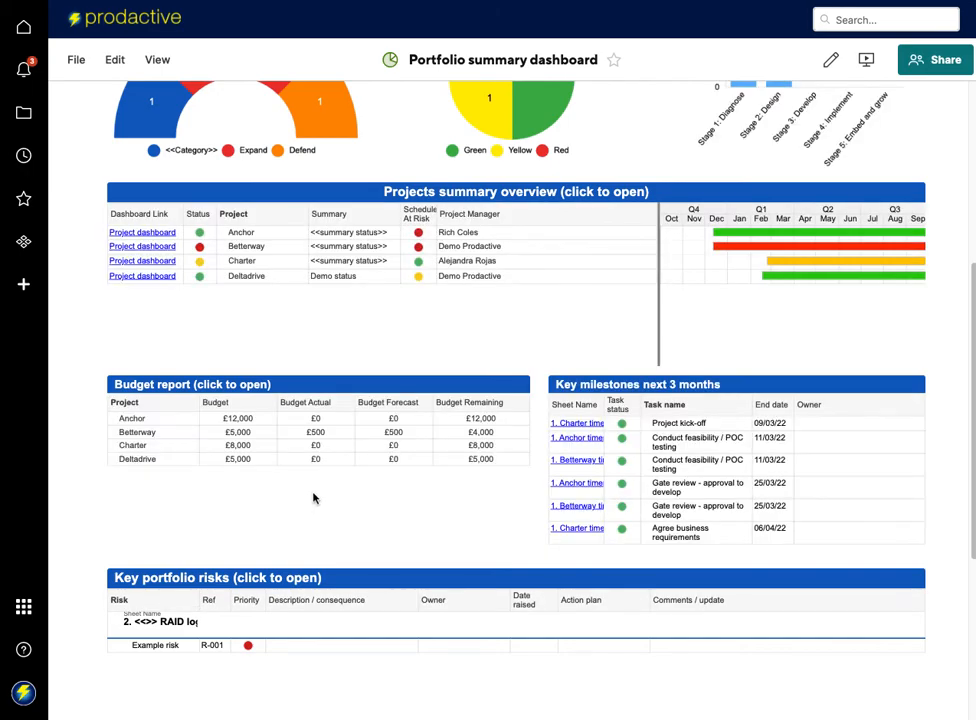
{"action": "scroll", "coordinate": [396, 296], "scroll_direction": "down", "scroll_amount": 2}
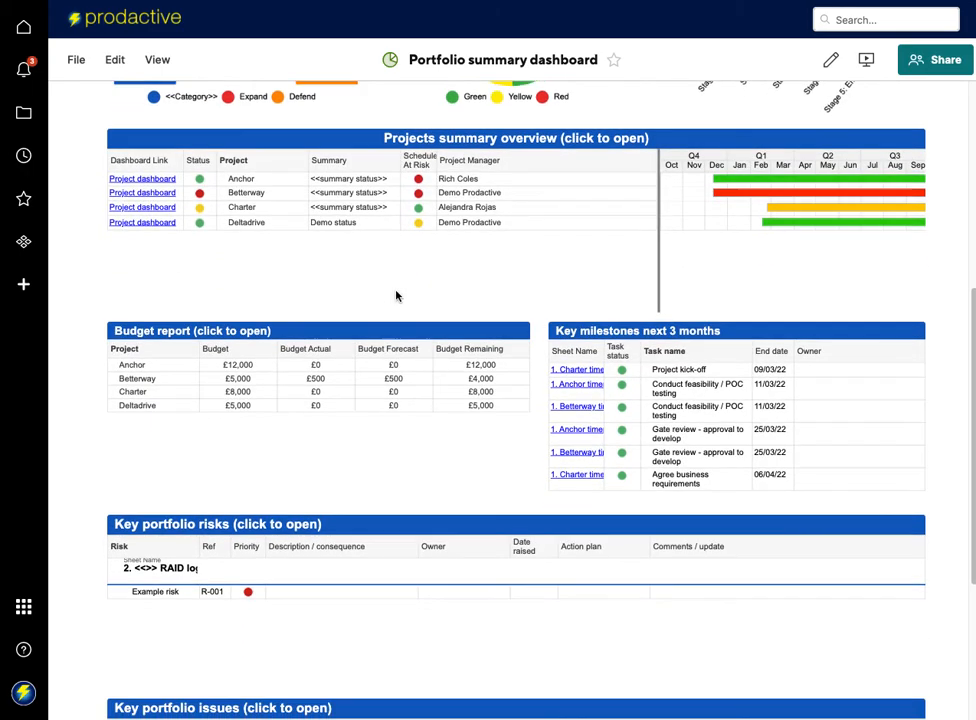
{"action": "scroll", "coordinate": [365, 461], "scroll_direction": "down", "scroll_amount": 2}
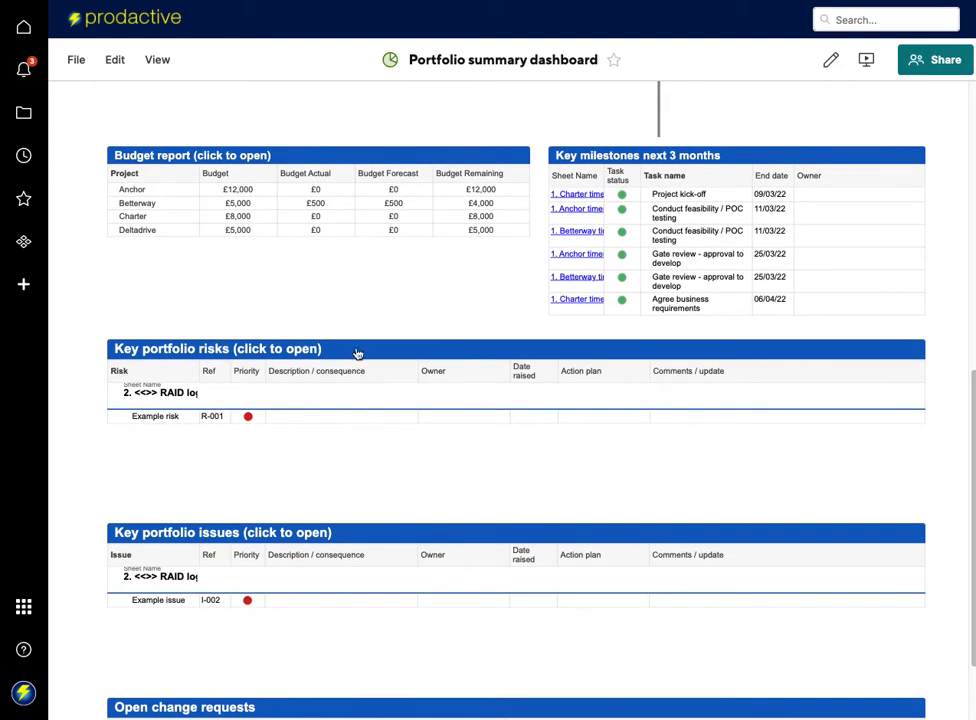
Open the key portfolio risks report and include the whole Projects folder of Prodactive PMO (non SCC) in its source sheets.
{"action": "left_click", "coordinate": [357, 350]}
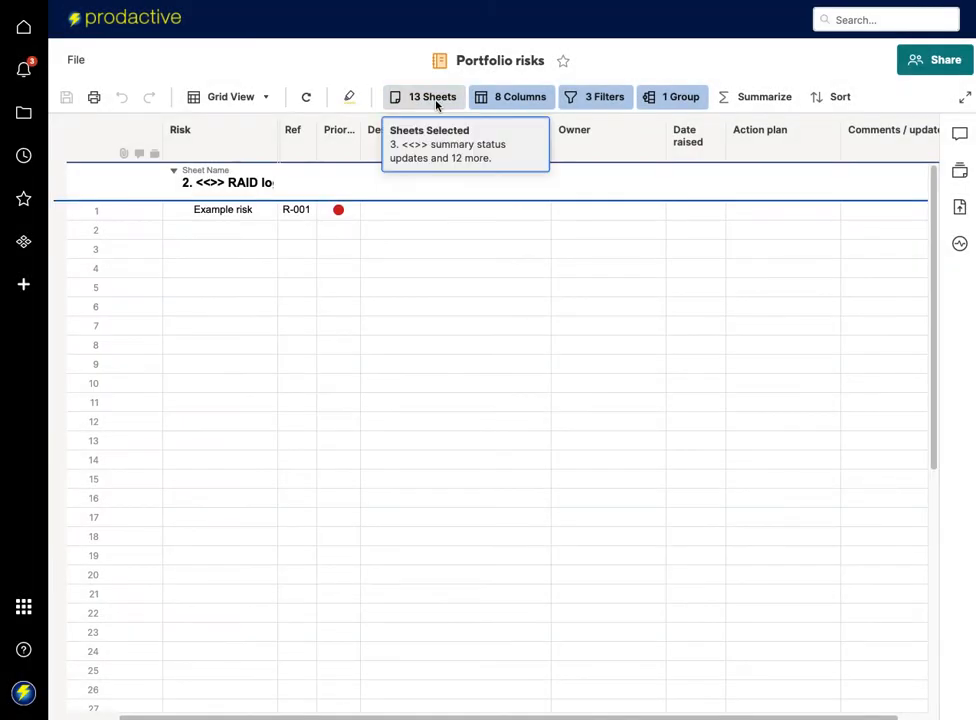
{"action": "left_click", "coordinate": [434, 97]}
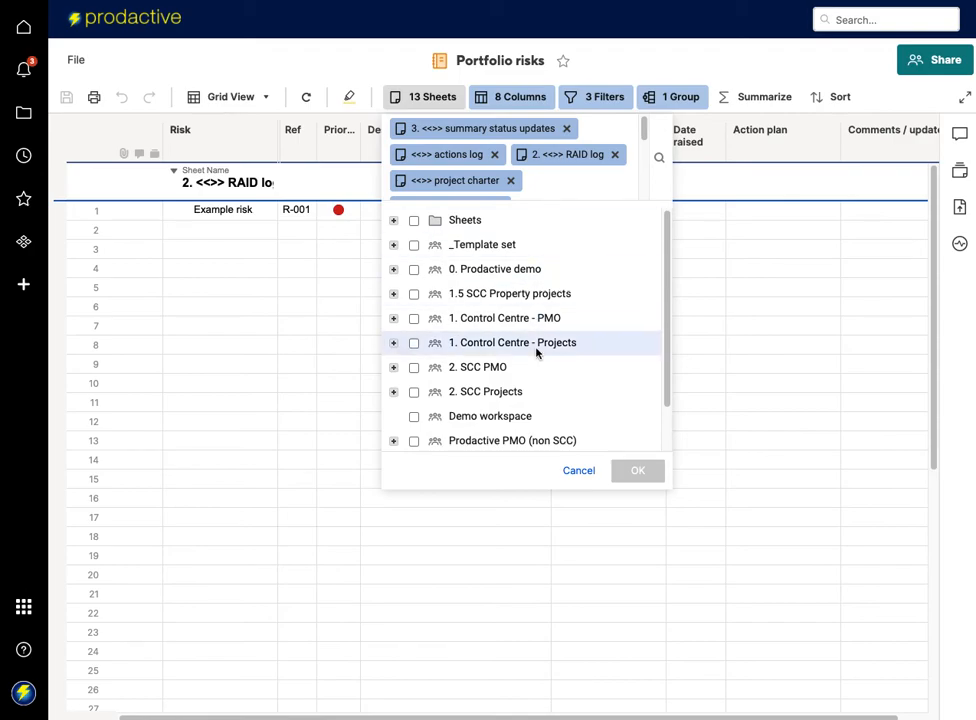
{"action": "scroll", "coordinate": [536, 352], "scroll_direction": "down", "scroll_amount": 2}
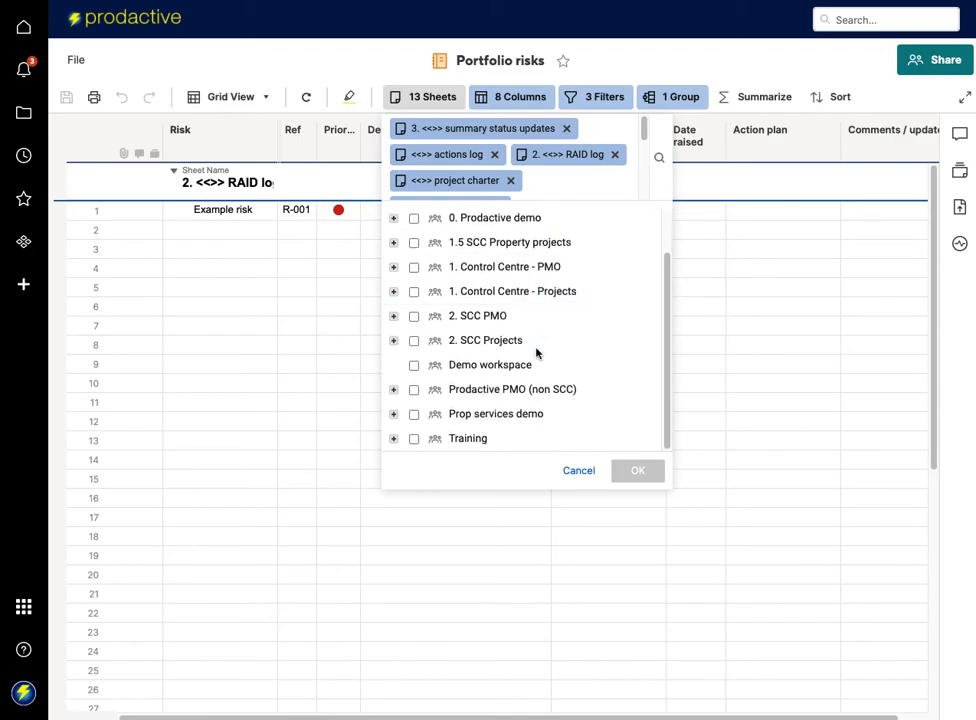
{"action": "left_click", "coordinate": [394, 392]}
{"action": "scroll", "coordinate": [457, 410], "scroll_direction": "down", "scroll_amount": 3}
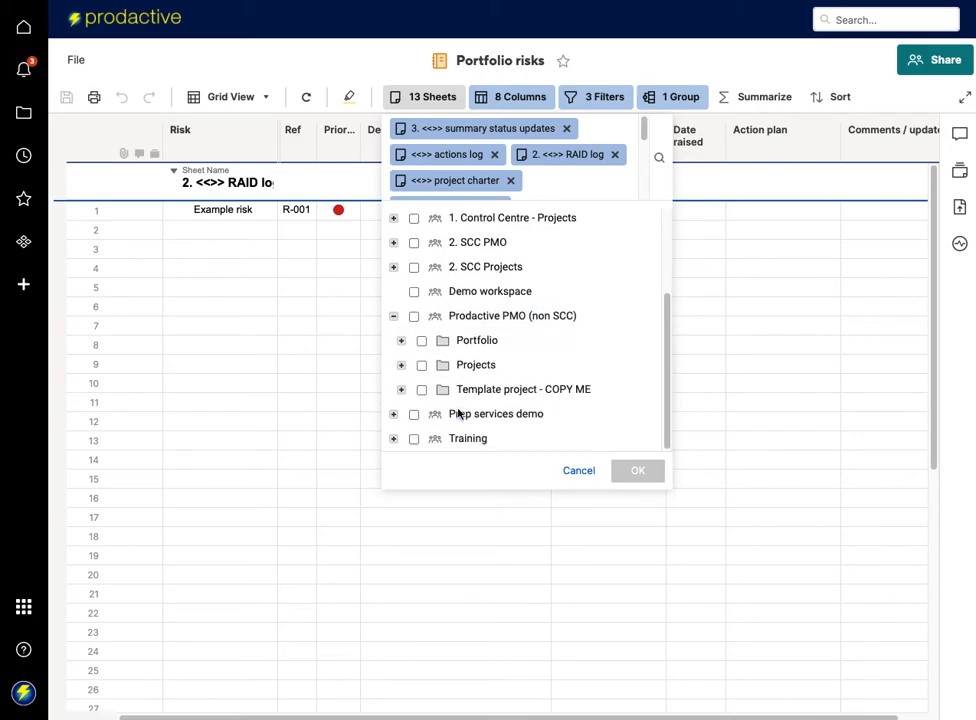
{"action": "left_click", "coordinate": [401, 365]}
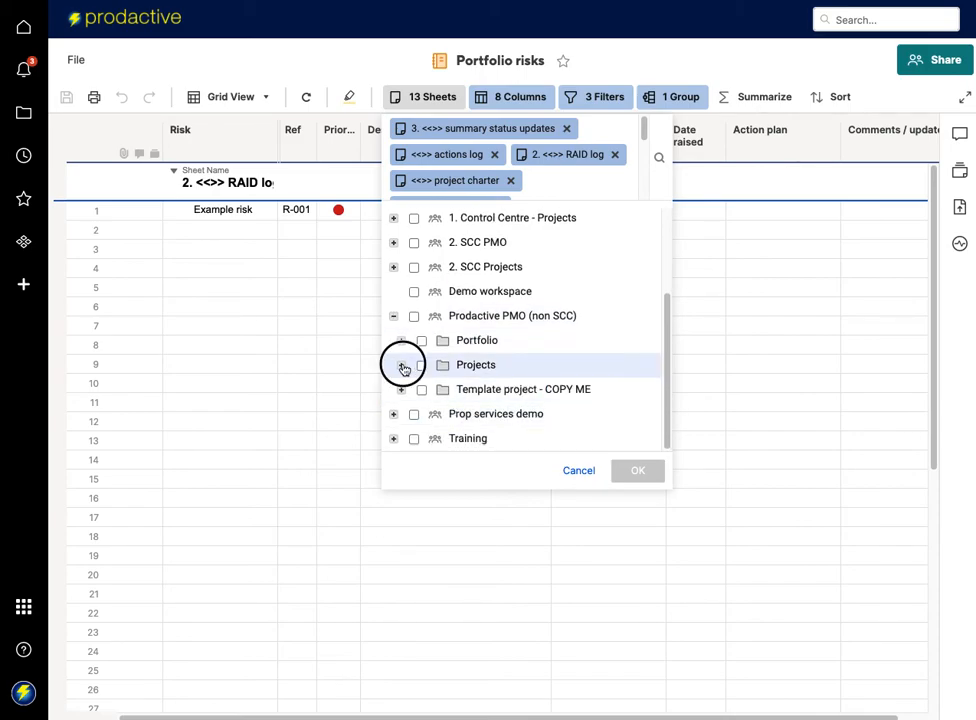
{"action": "scroll", "coordinate": [470, 395], "scroll_direction": "down", "scroll_amount": 2}
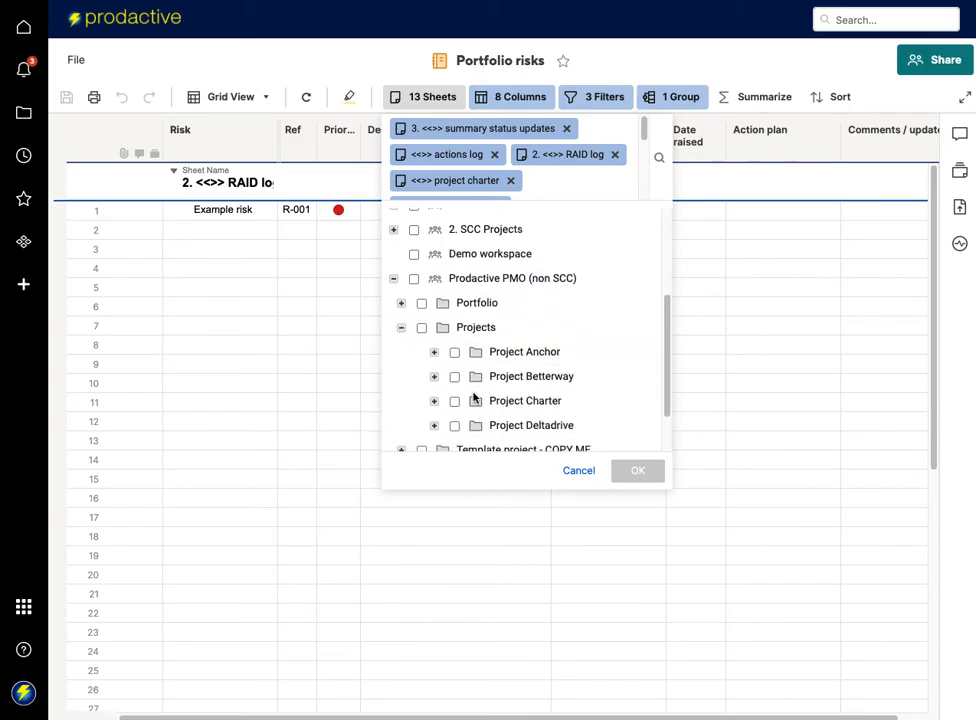
{"action": "left_click", "coordinate": [435, 347]}
{"action": "scroll", "coordinate": [501, 405], "scroll_direction": "down", "scroll_amount": 2}
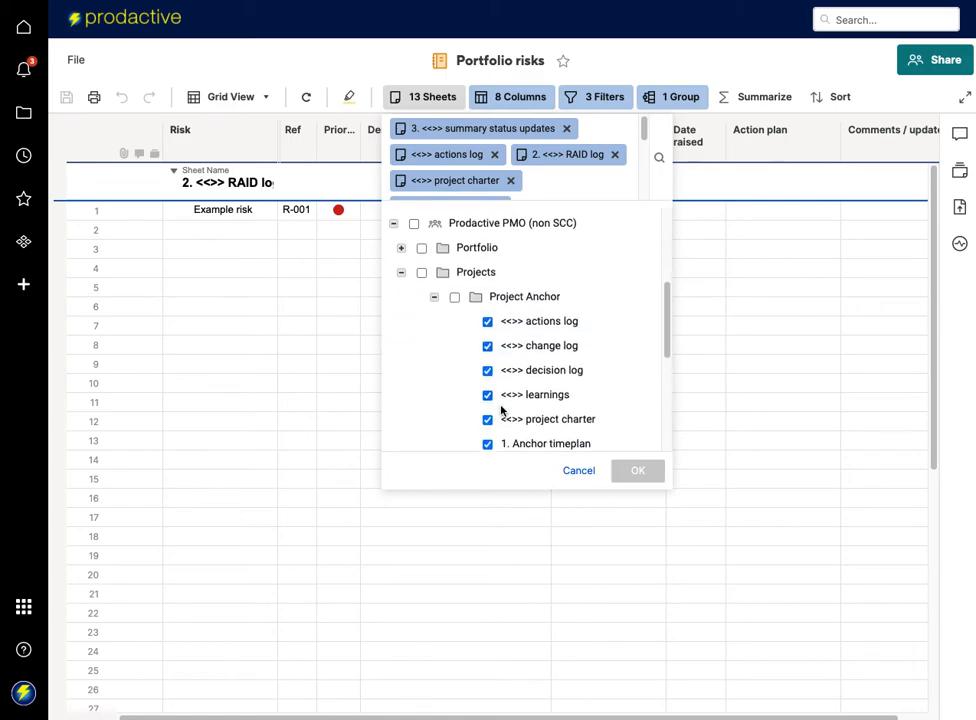
{"action": "scroll", "coordinate": [501, 409], "scroll_direction": "up", "scroll_amount": 1}
{"action": "left_click", "coordinate": [420, 310]}
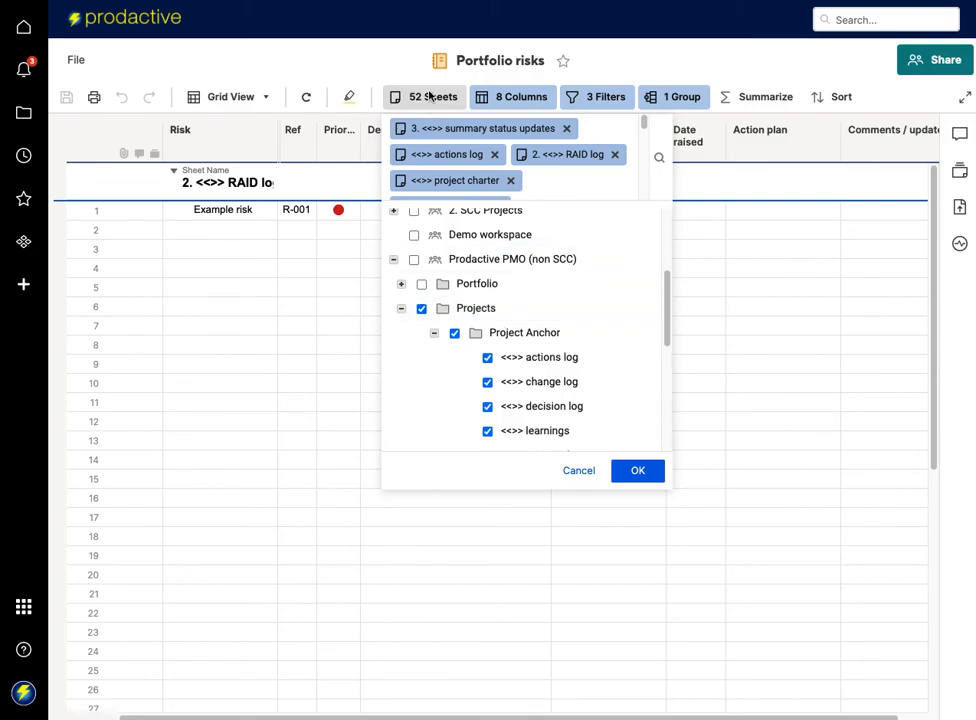
{"action": "left_click", "coordinate": [641, 471]}
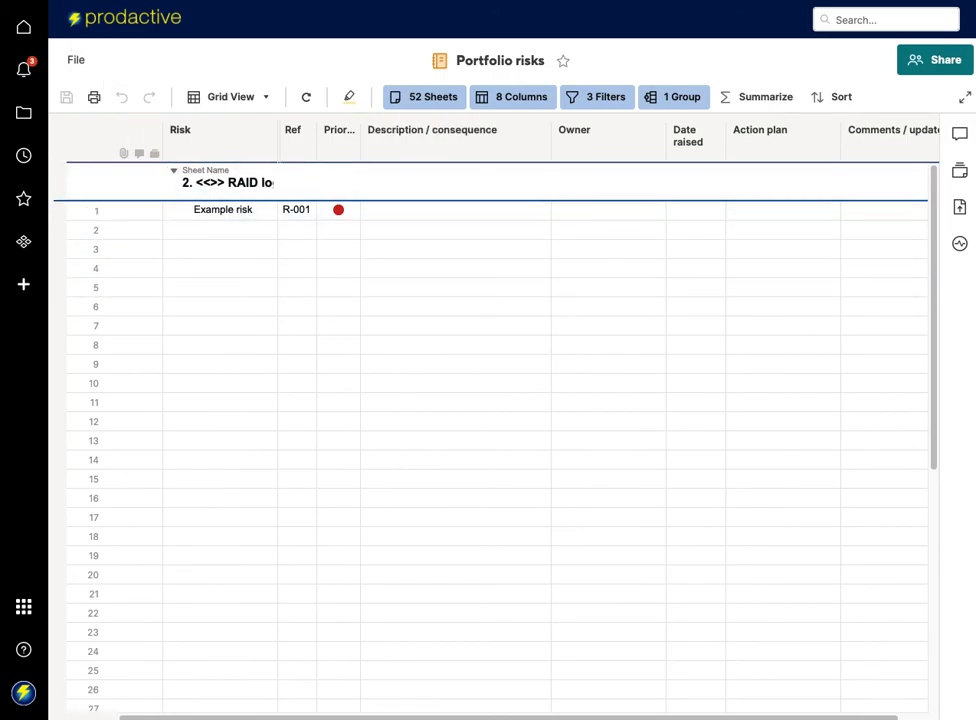
Return to the Portfolio summary dashboard and examine the key risks, issues, open change requests and upcoming key milestones.
{"action": "key", "text": "alt+Left"}
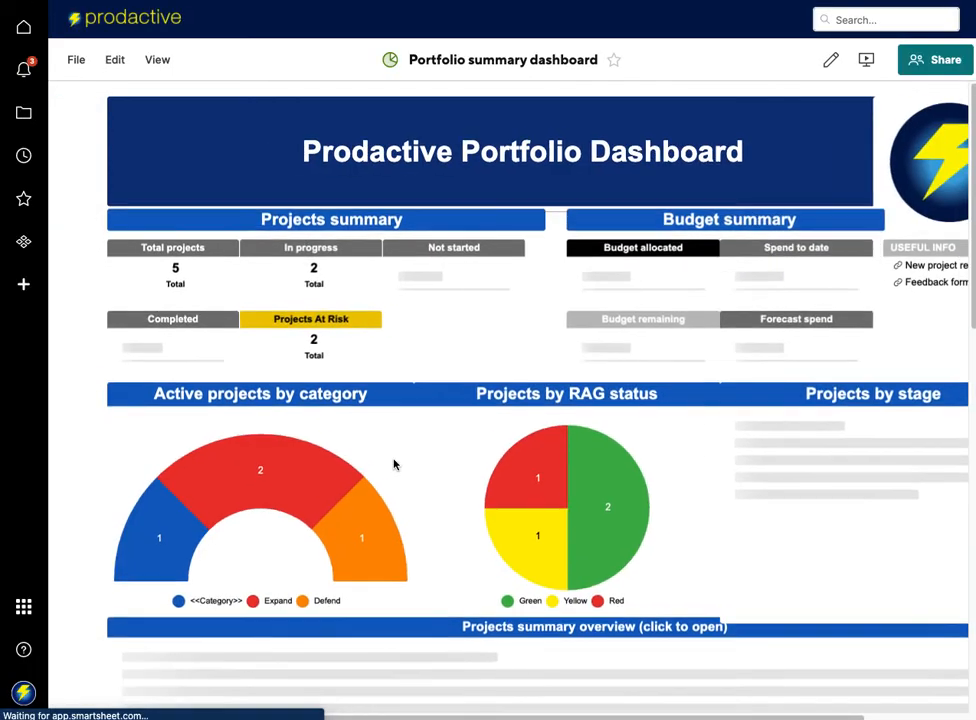
{"action": "scroll", "coordinate": [394, 463], "scroll_direction": "down", "scroll_amount": 5}
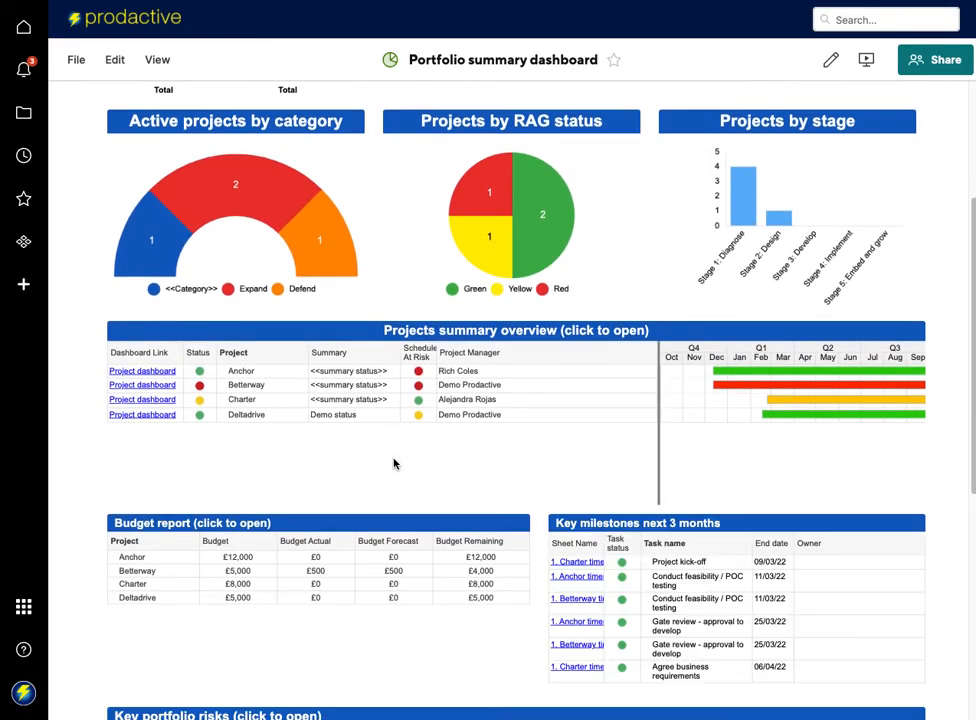
{"action": "scroll", "coordinate": [394, 463], "scroll_direction": "down", "scroll_amount": 5}
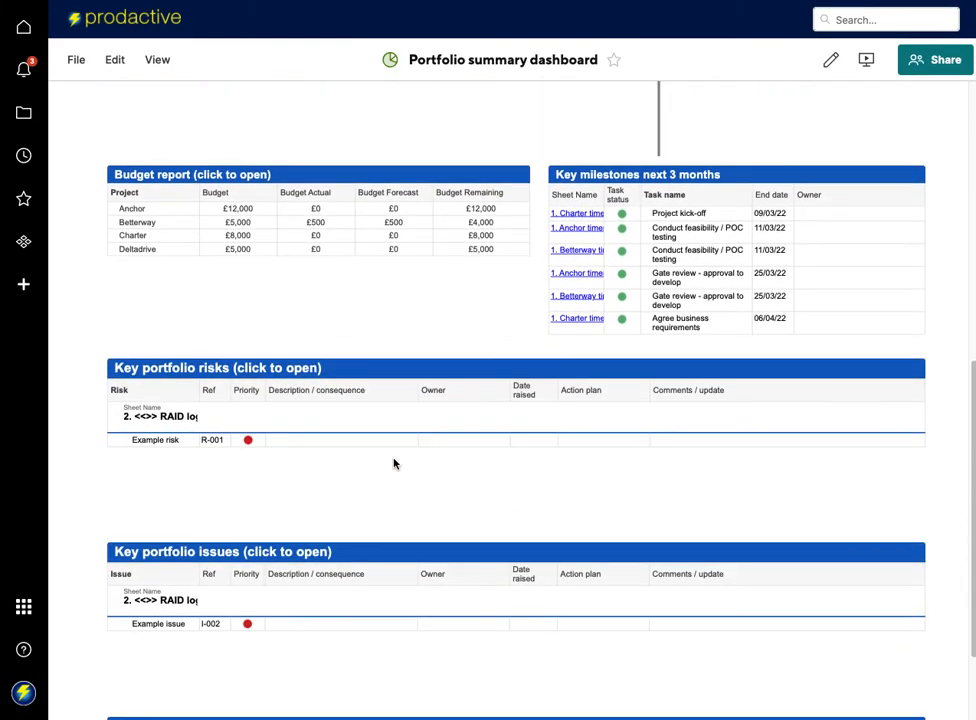
{"action": "scroll", "coordinate": [394, 463], "scroll_direction": "down", "scroll_amount": 1}
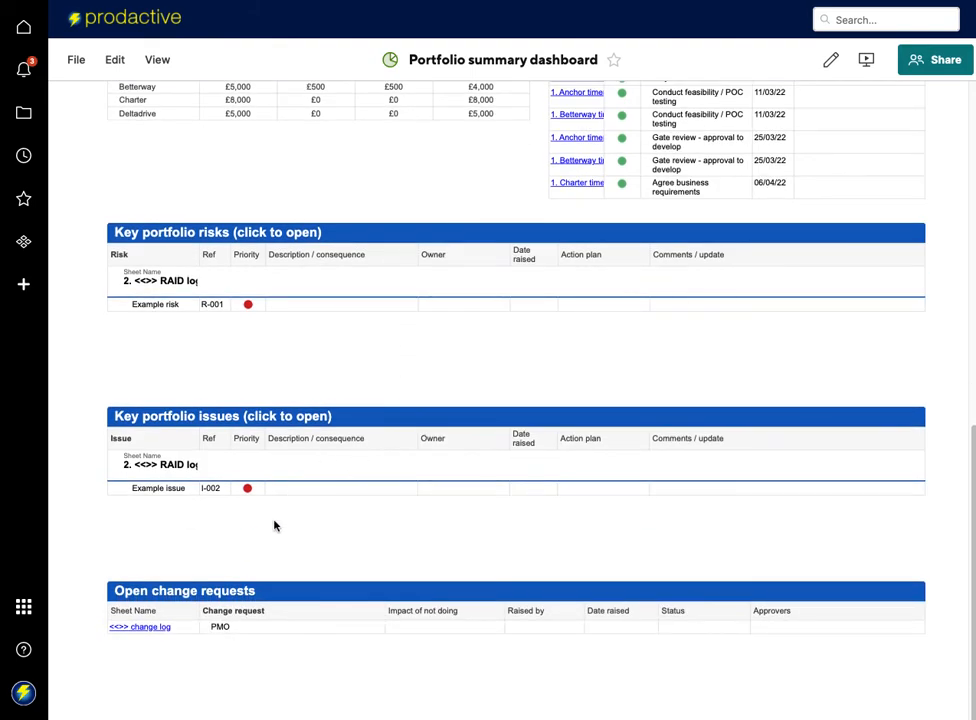
{"action": "scroll", "coordinate": [275, 525], "scroll_direction": "up", "scroll_amount": 2}
{"action": "scroll", "coordinate": [325, 307], "scroll_direction": "down", "scroll_amount": 2}
{"action": "scroll", "coordinate": [307, 484], "scroll_direction": "up", "scroll_amount": 5}
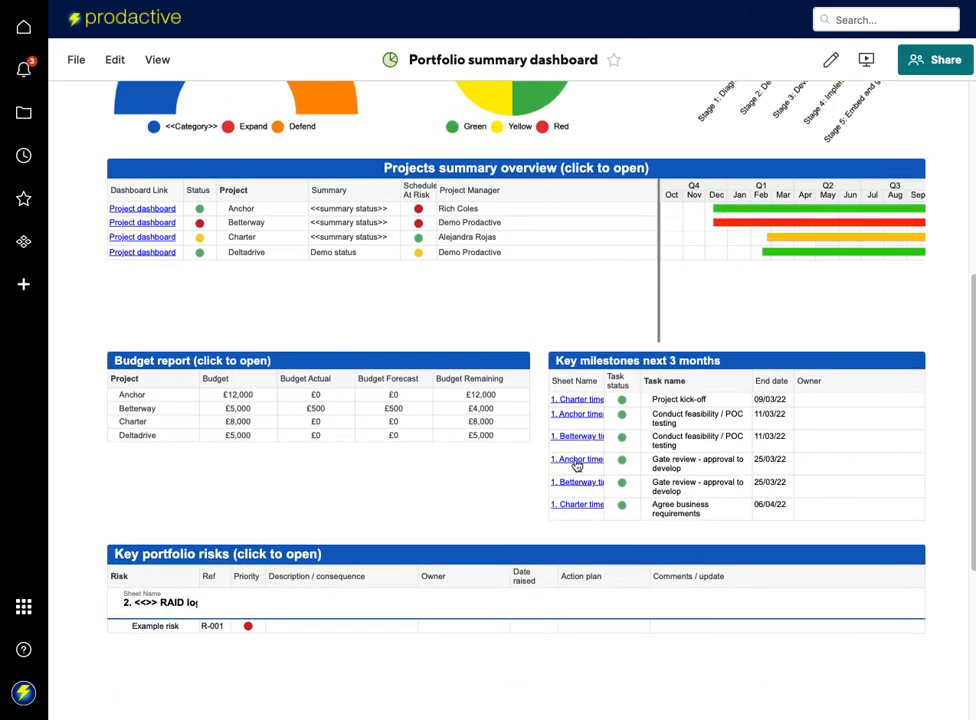
{"action": "scroll", "coordinate": [583, 445], "scroll_direction": "down", "scroll_amount": 1}
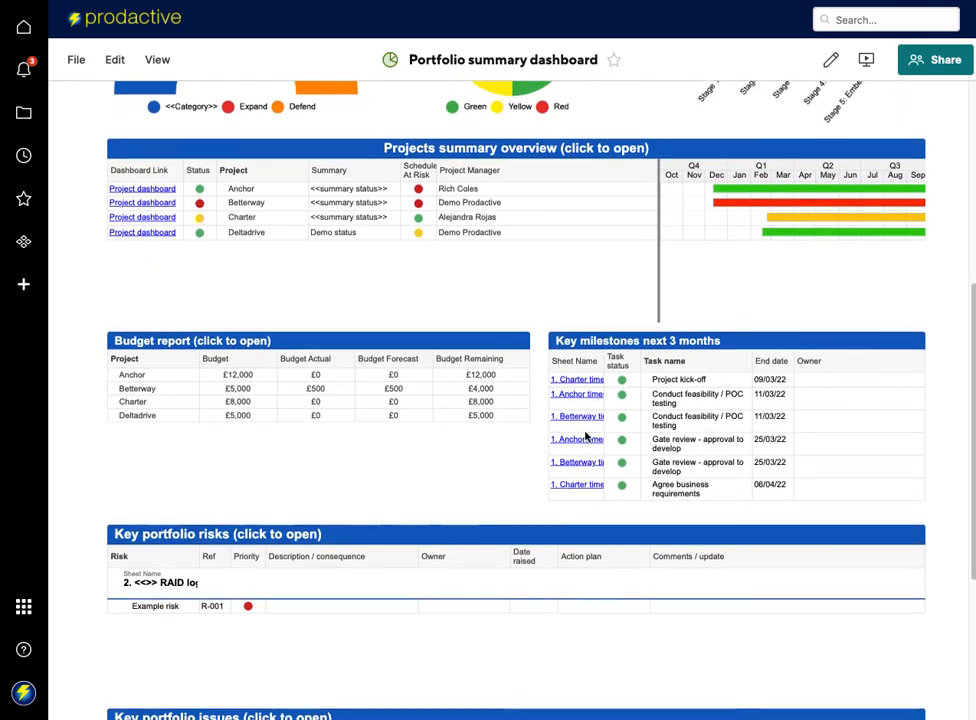
{"action": "scroll", "coordinate": [586, 450], "scroll_direction": "down", "scroll_amount": 1}
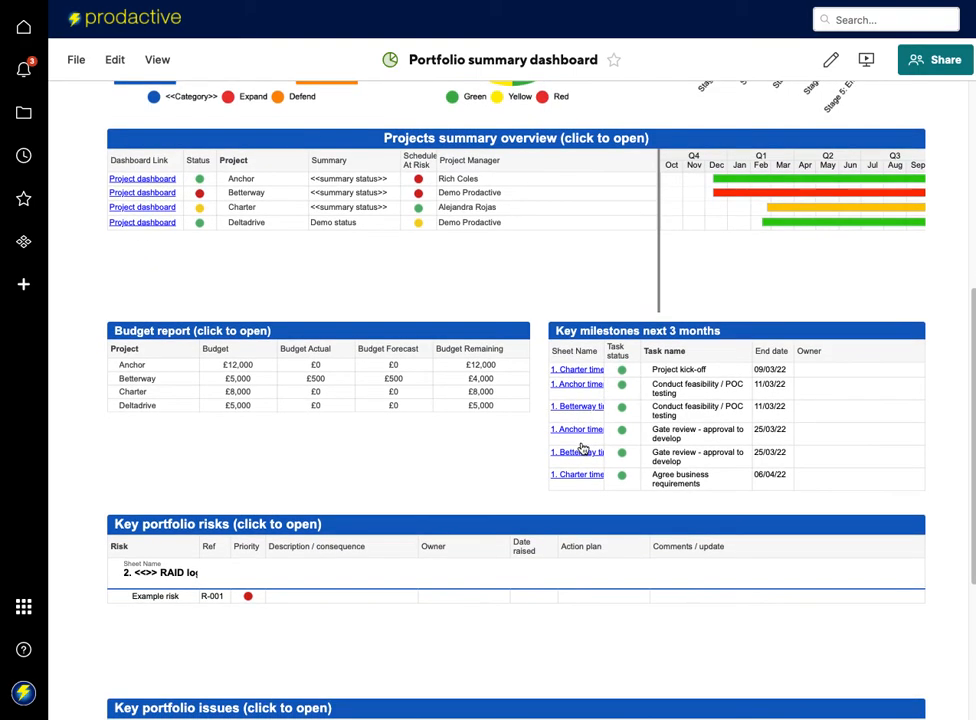
Open the Key milestones next 3 months report and include the whole Projects folder of Prodactive PMO (non SCC) in its source sheets.
{"action": "left_click", "coordinate": [672, 338]}
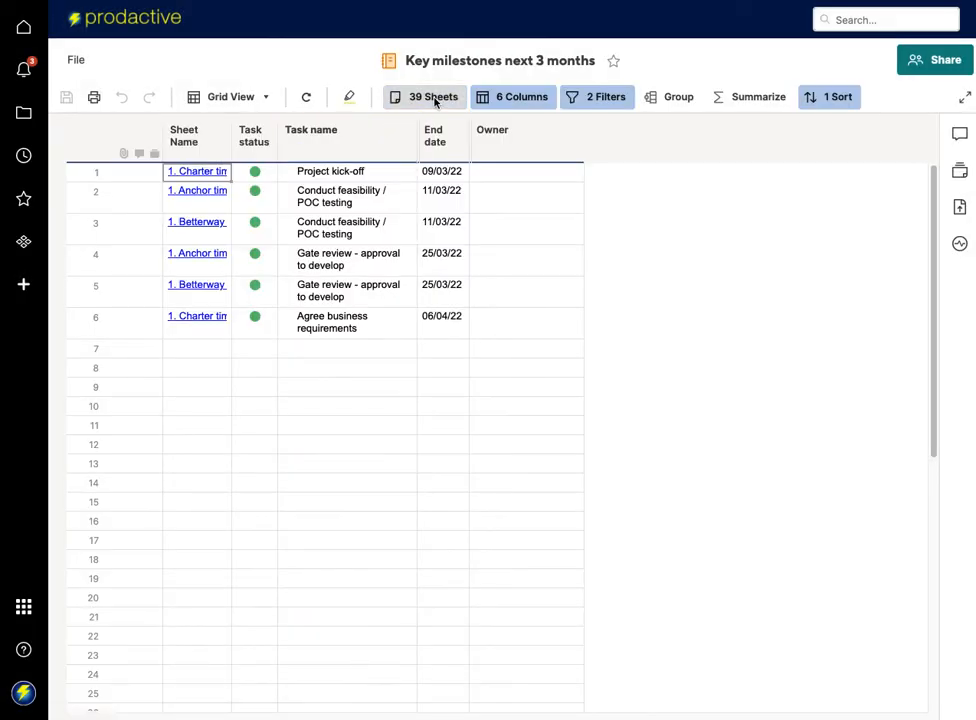
{"action": "left_click", "coordinate": [434, 97]}
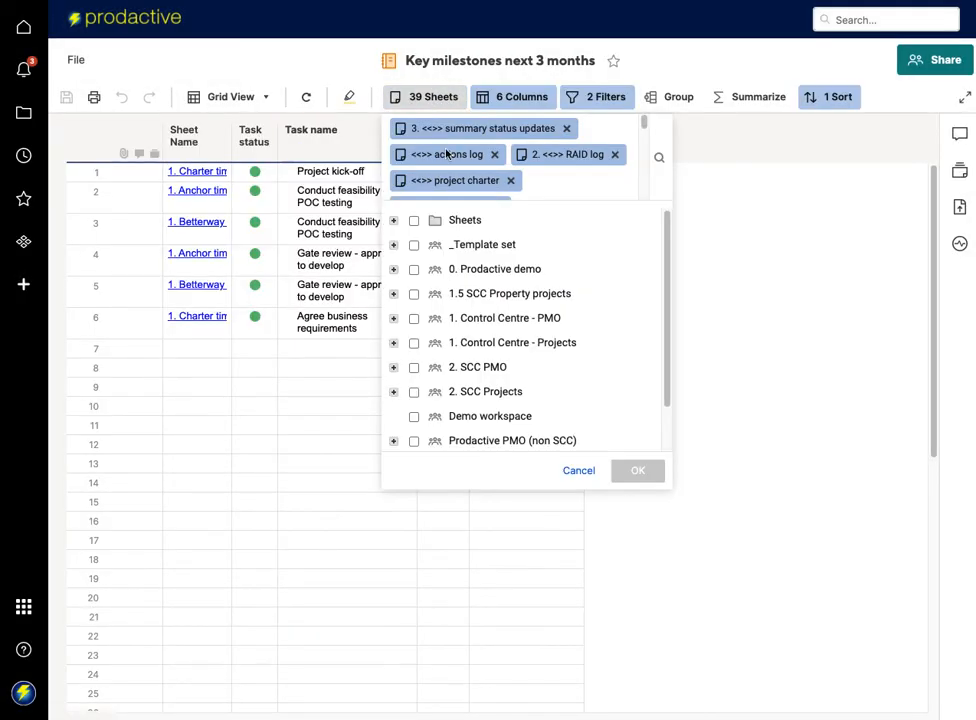
{"action": "scroll", "coordinate": [447, 333], "scroll_direction": "down", "scroll_amount": 1}
{"action": "left_click", "coordinate": [394, 389]}
{"action": "scroll", "coordinate": [447, 414], "scroll_direction": "down", "scroll_amount": 2}
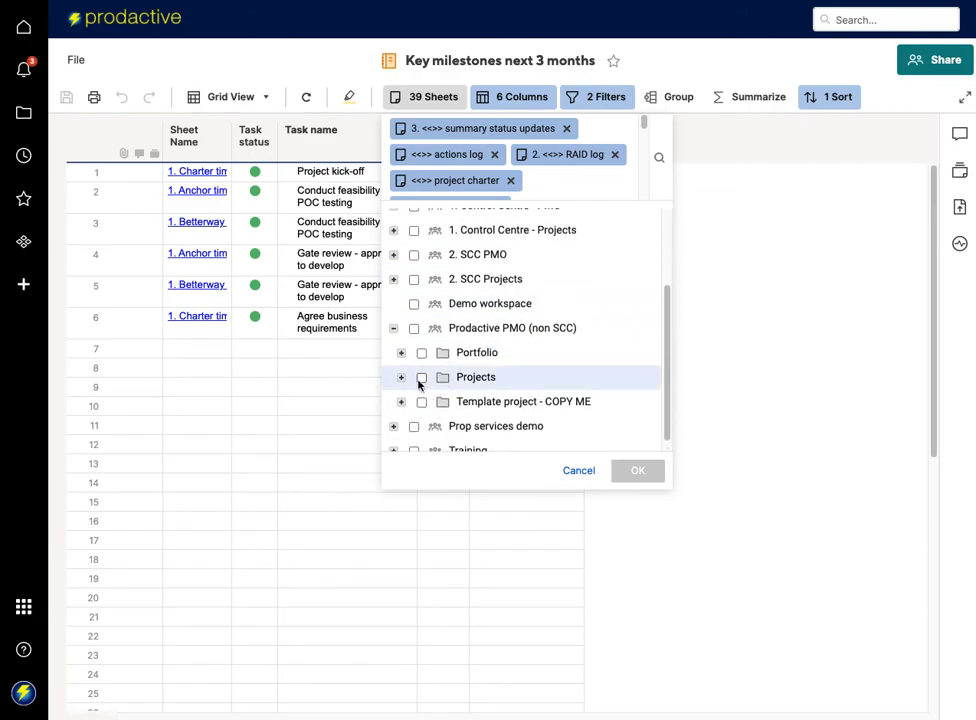
{"action": "left_click", "coordinate": [421, 378]}
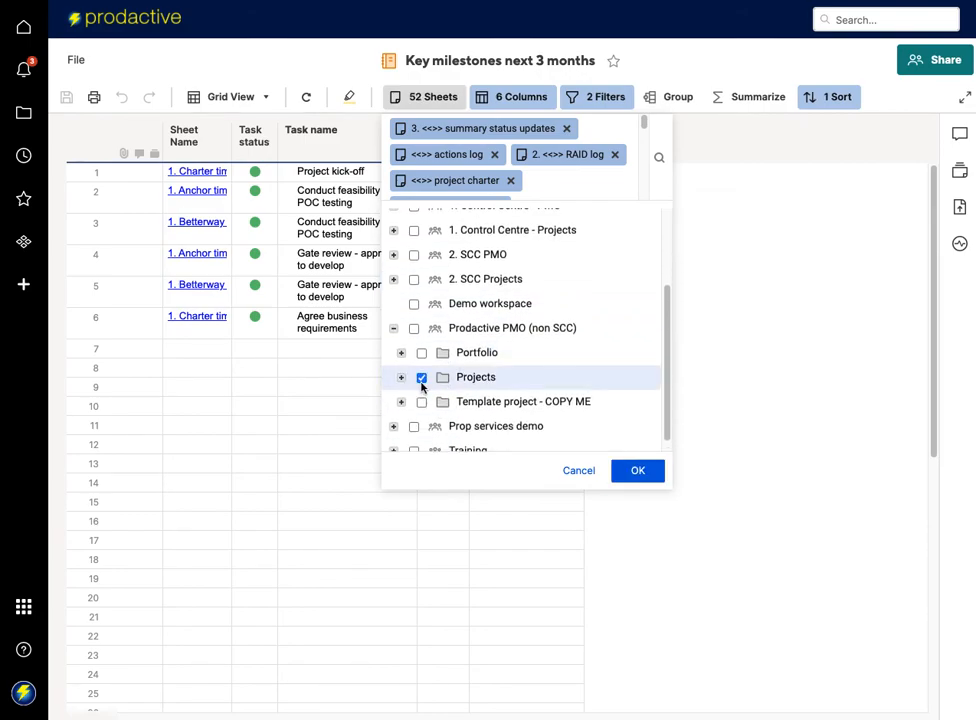
{"action": "left_click", "coordinate": [631, 474]}
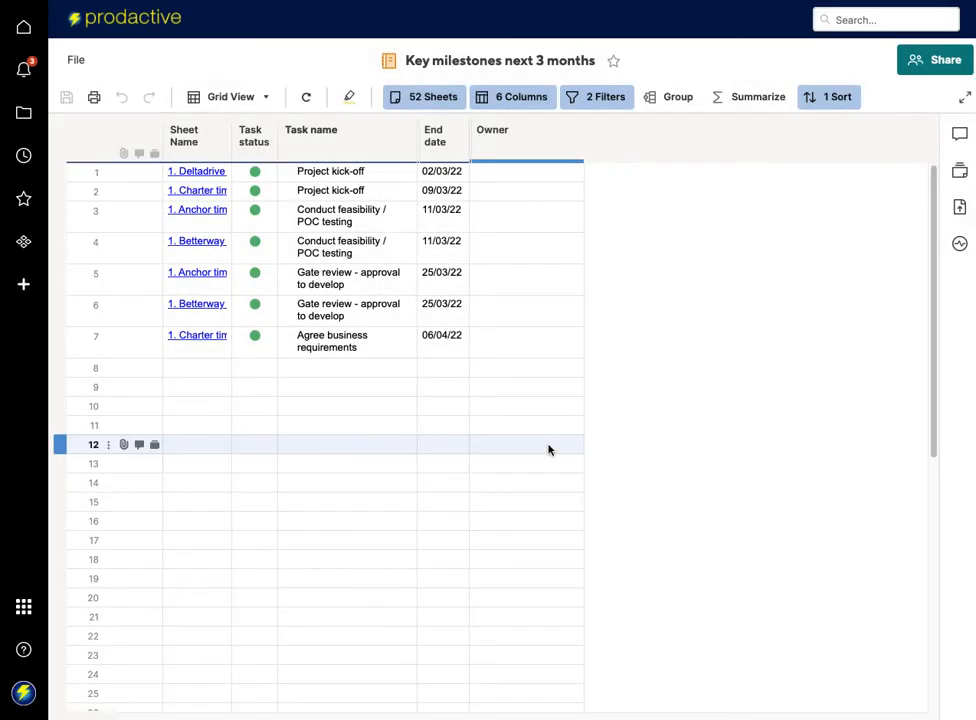
Open the Deltadrive timeplan from the milestones report, set the project target start date task to 100% complete, and save the sheet.
{"action": "left_click", "coordinate": [206, 176]}
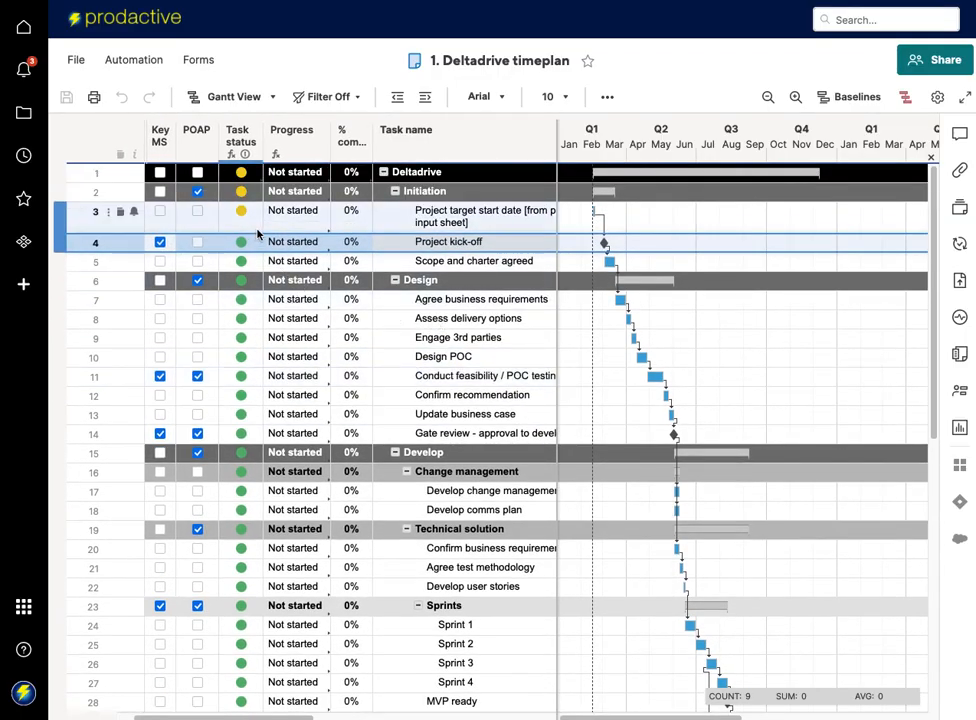
{"action": "left_click", "coordinate": [351, 214]}
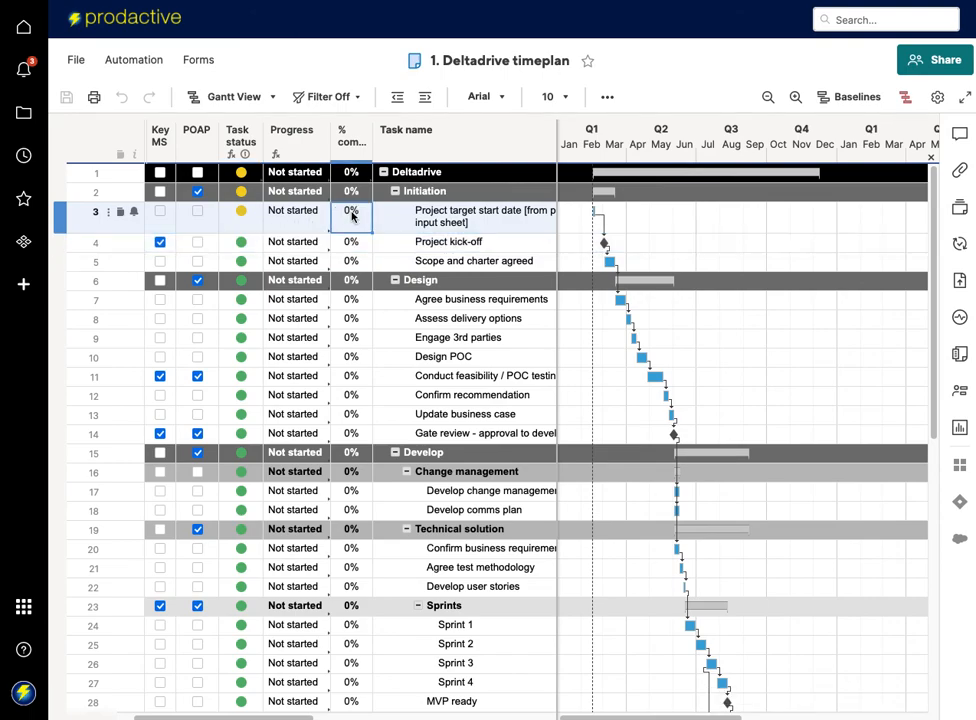
{"action": "type", "text": "100"}
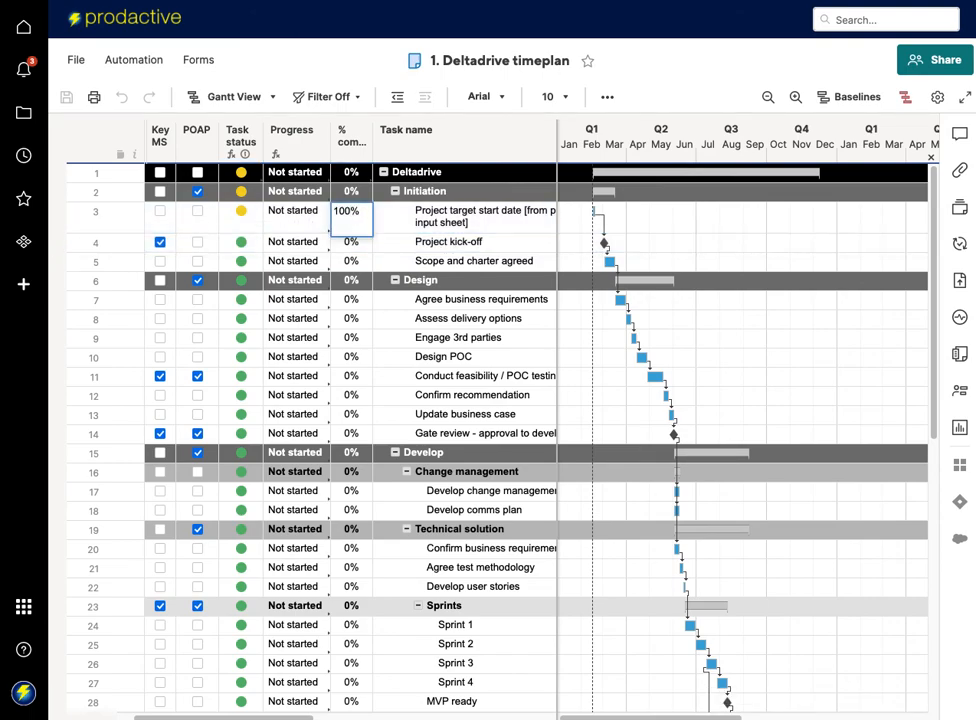
{"action": "key", "text": "Return"}
{"action": "key", "text": "ctrl+s"}
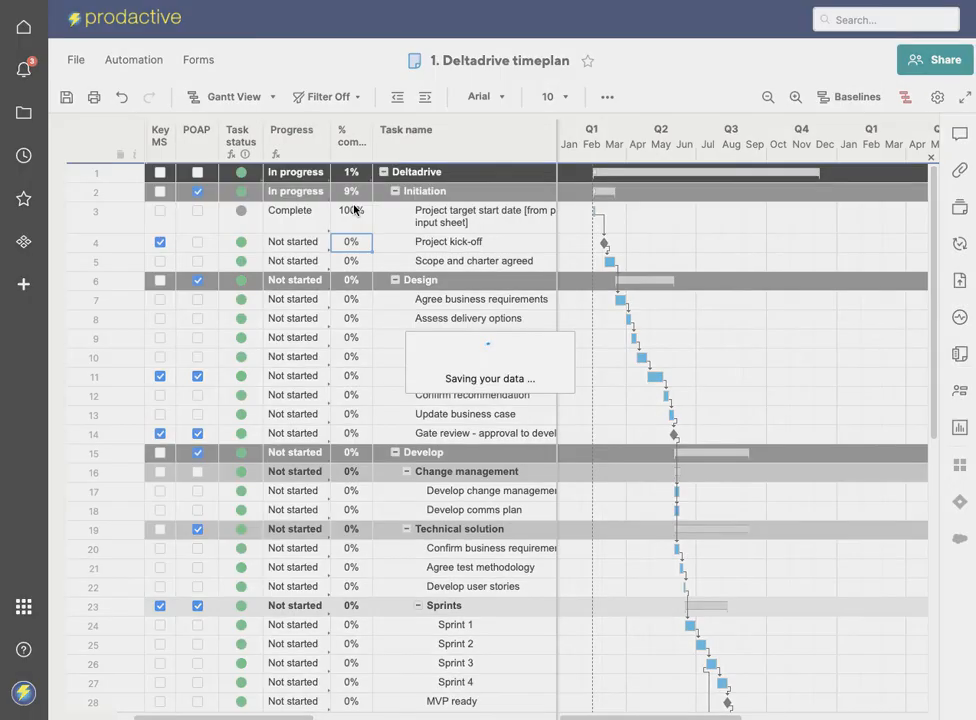
{"action": "scroll", "coordinate": [370, 294], "scroll_direction": "right", "scroll_amount": 1}
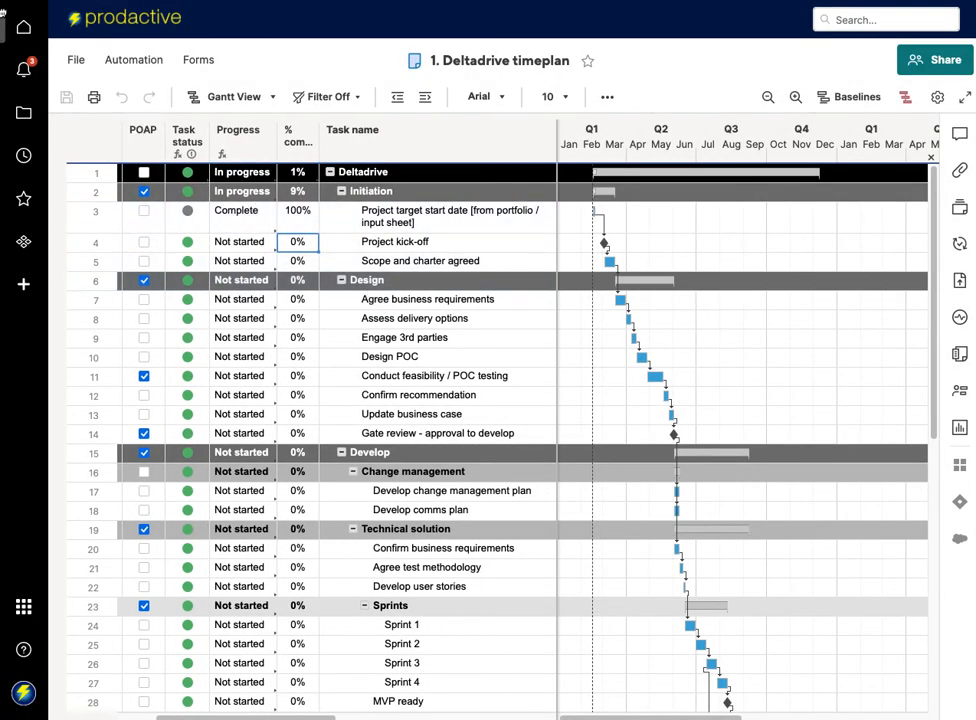
Return to the Portfolio summary dashboard and review the project and budget summaries, status charts, projects overview, key milestones, risks and issues.
{"action": "key", "text": "super+r"}
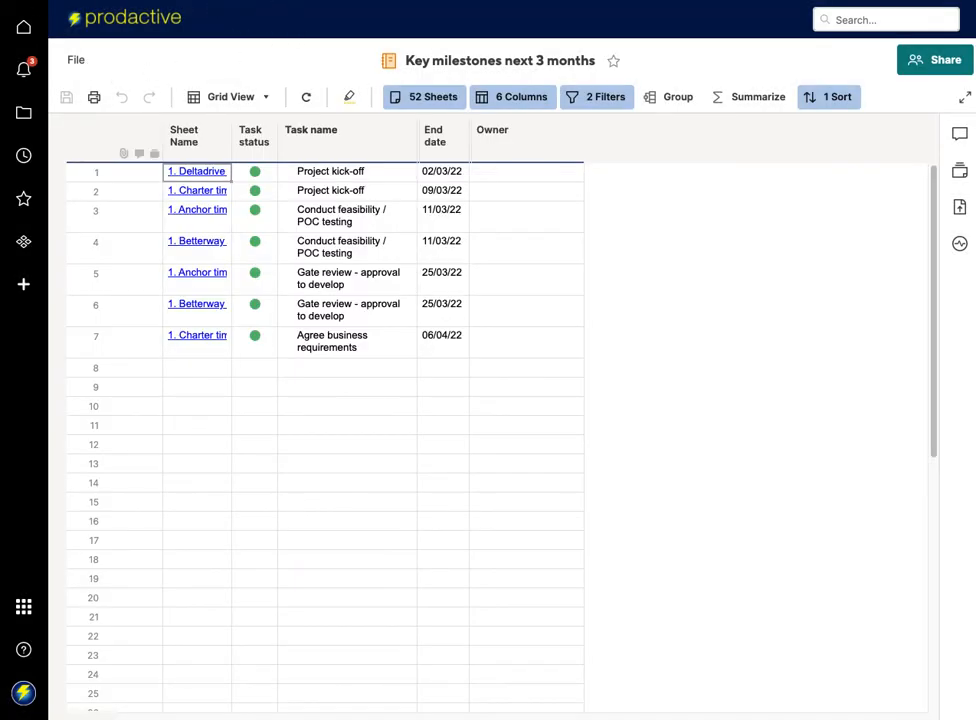
{"action": "left_click", "coordinate": [14, 1]}
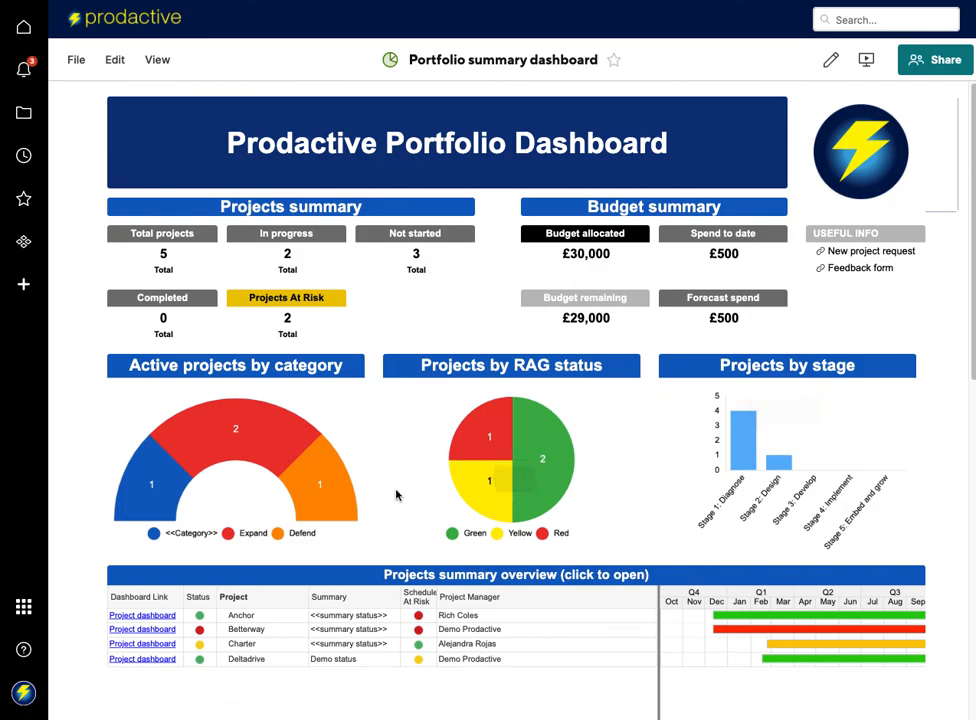
{"action": "scroll", "coordinate": [390, 492], "scroll_direction": "down", "scroll_amount": 1}
{"action": "scroll", "coordinate": [388, 492], "scroll_direction": "down", "scroll_amount": 2}
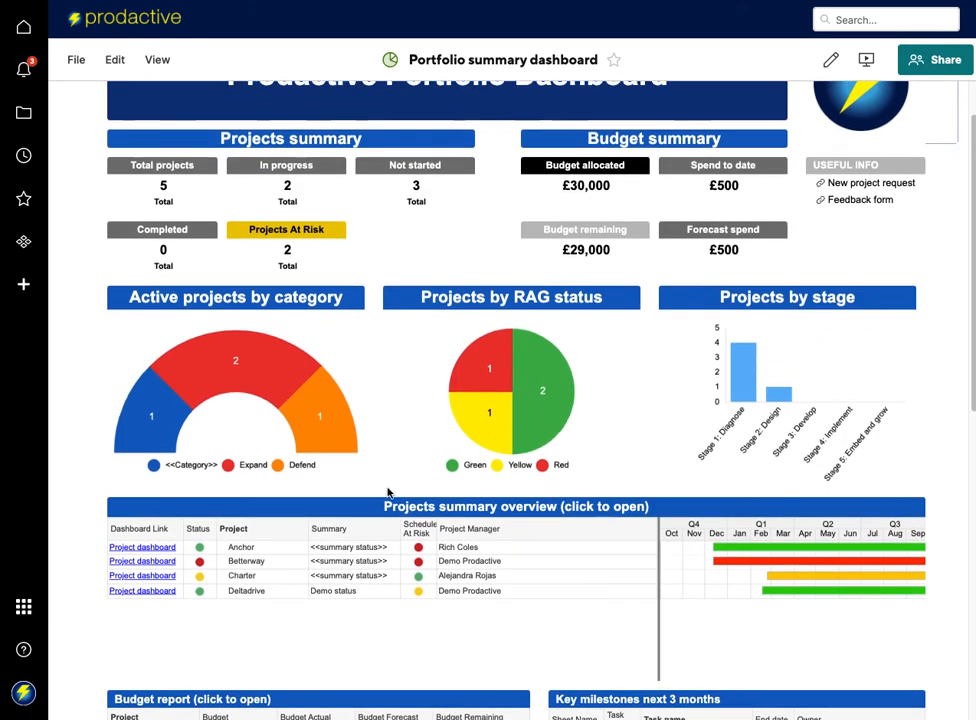
{"action": "scroll", "coordinate": [388, 482], "scroll_direction": "up", "scroll_amount": 1}
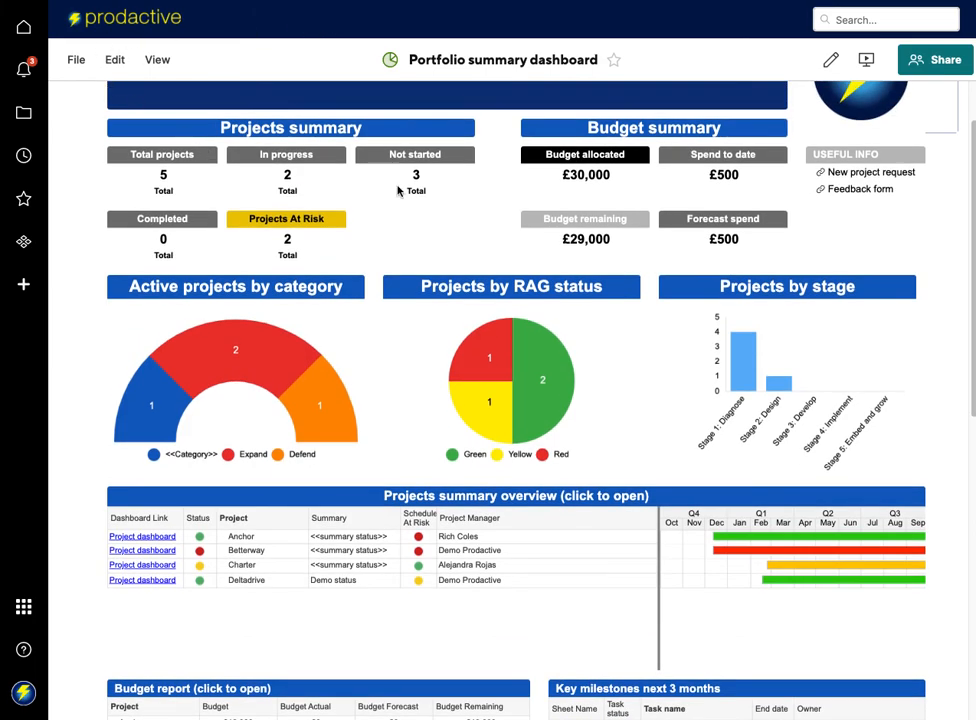
{"action": "scroll", "coordinate": [398, 191], "scroll_direction": "up", "scroll_amount": 2}
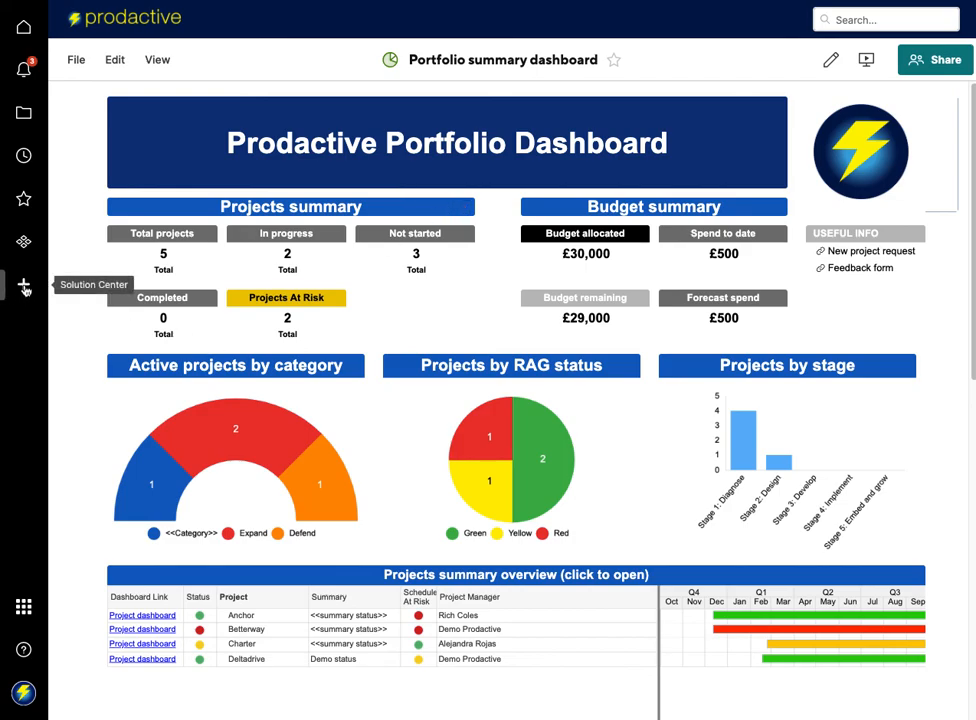
{"action": "scroll", "coordinate": [111, 490], "scroll_direction": "down", "scroll_amount": 5}
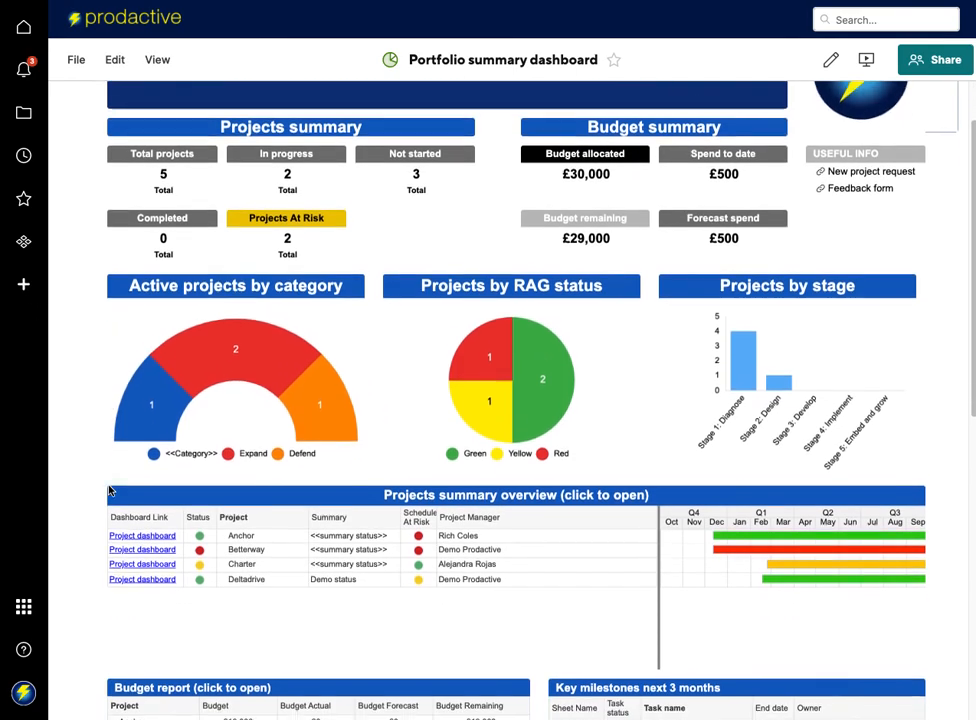
{"action": "scroll", "coordinate": [110, 490], "scroll_direction": "down", "scroll_amount": 10}
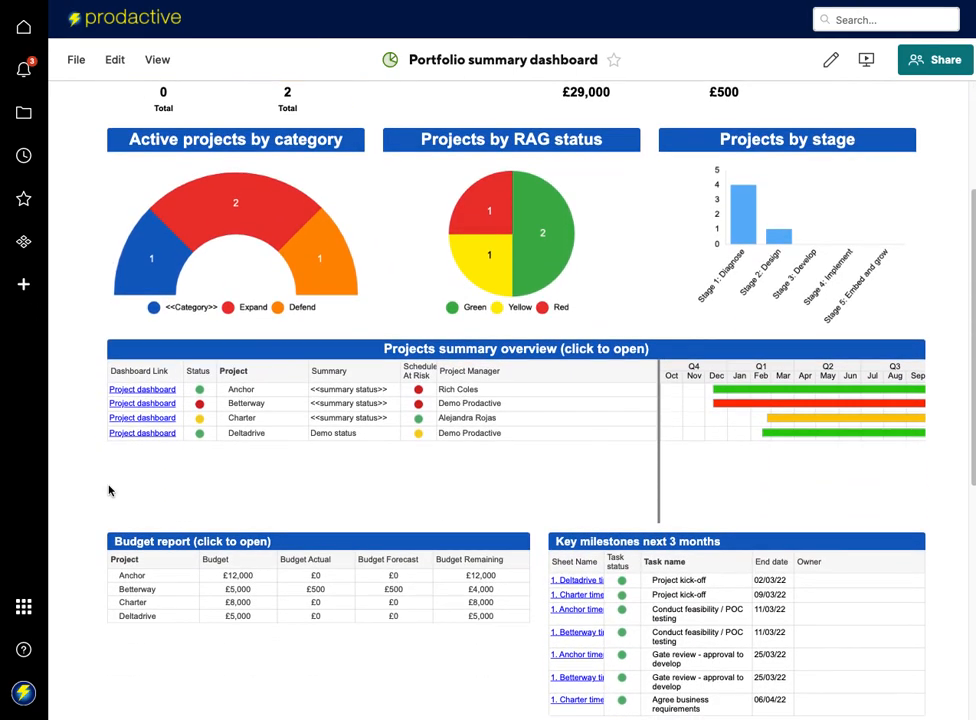
{"action": "scroll", "coordinate": [110, 490], "scroll_direction": "down", "scroll_amount": 3}
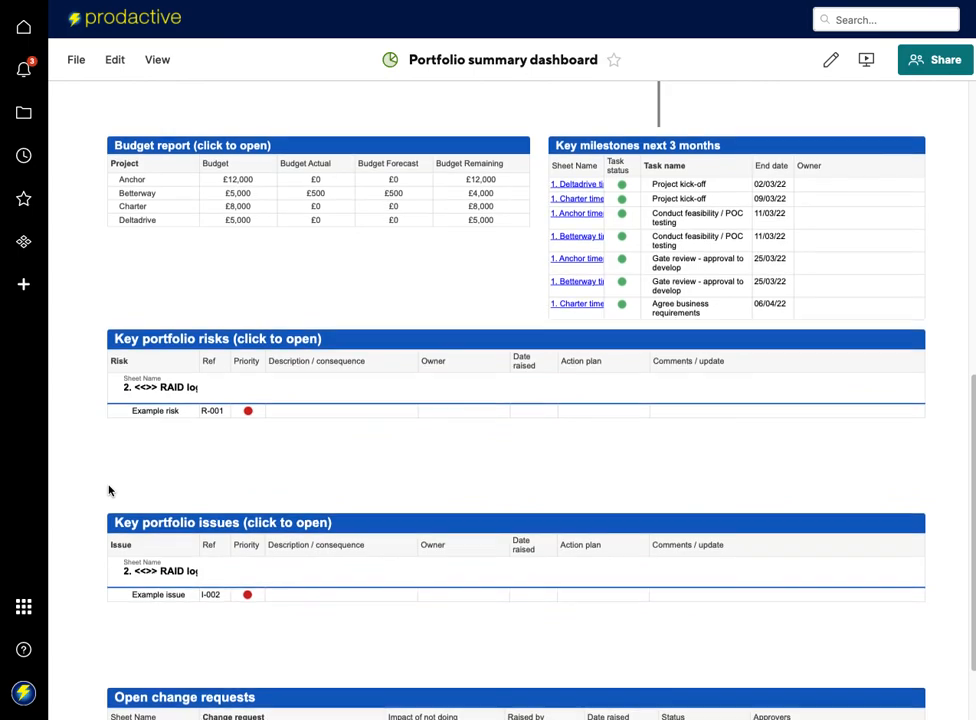
{"action": "scroll", "coordinate": [110, 490], "scroll_direction": "up", "scroll_amount": 2}
{"action": "scroll", "coordinate": [230, 485], "scroll_direction": "up", "scroll_amount": 5}
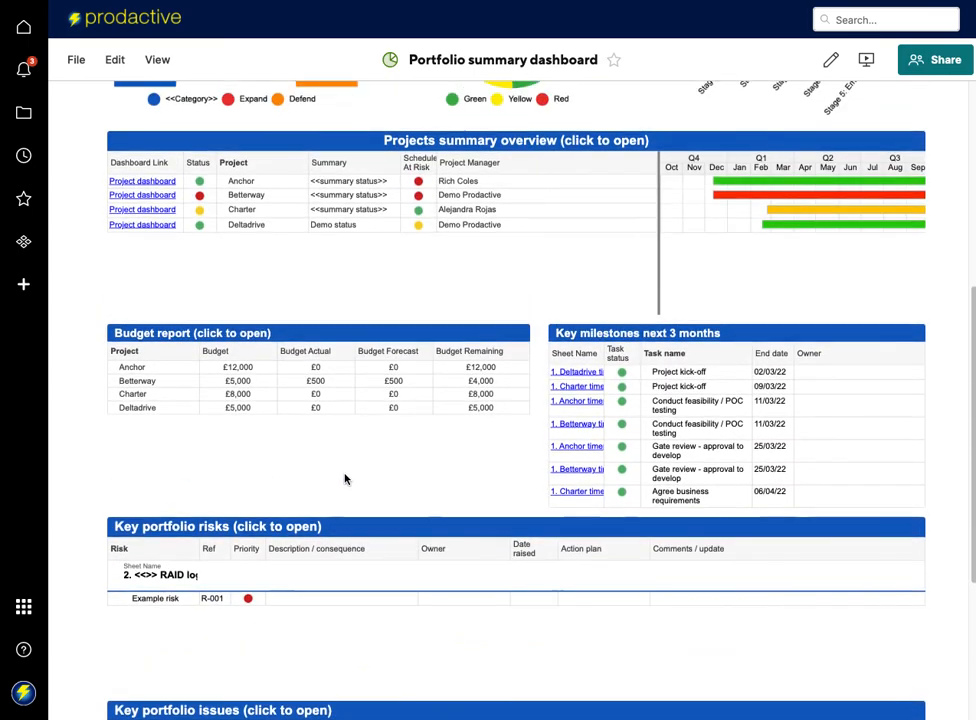
{"action": "scroll", "coordinate": [620, 290], "scroll_direction": "up", "scroll_amount": 5}
{"action": "scroll", "coordinate": [703, 278], "scroll_direction": "up", "scroll_amount": 4}
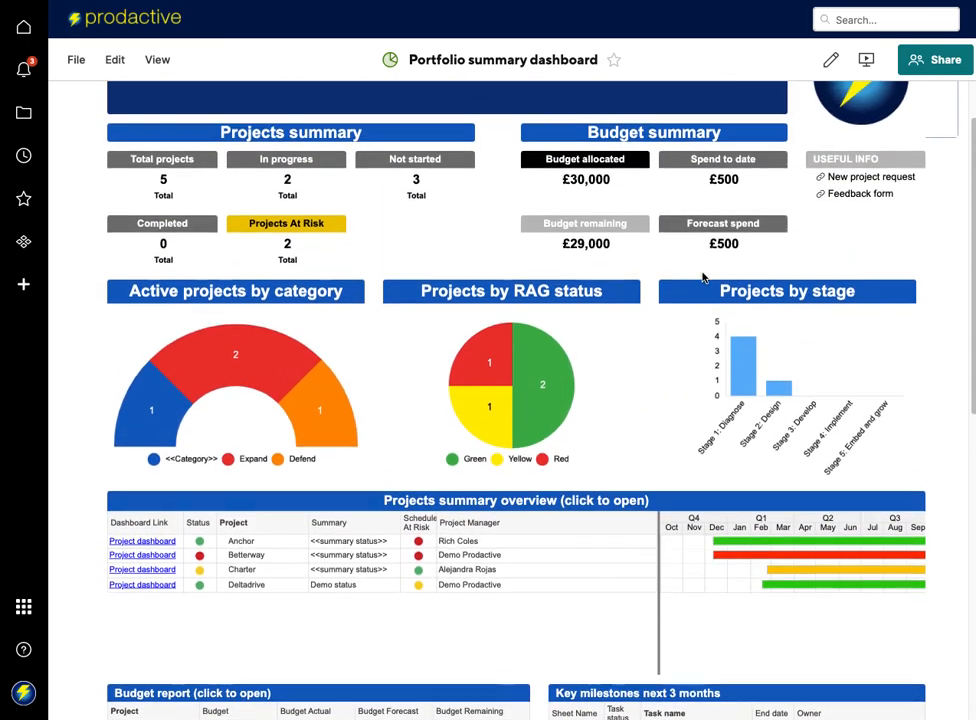